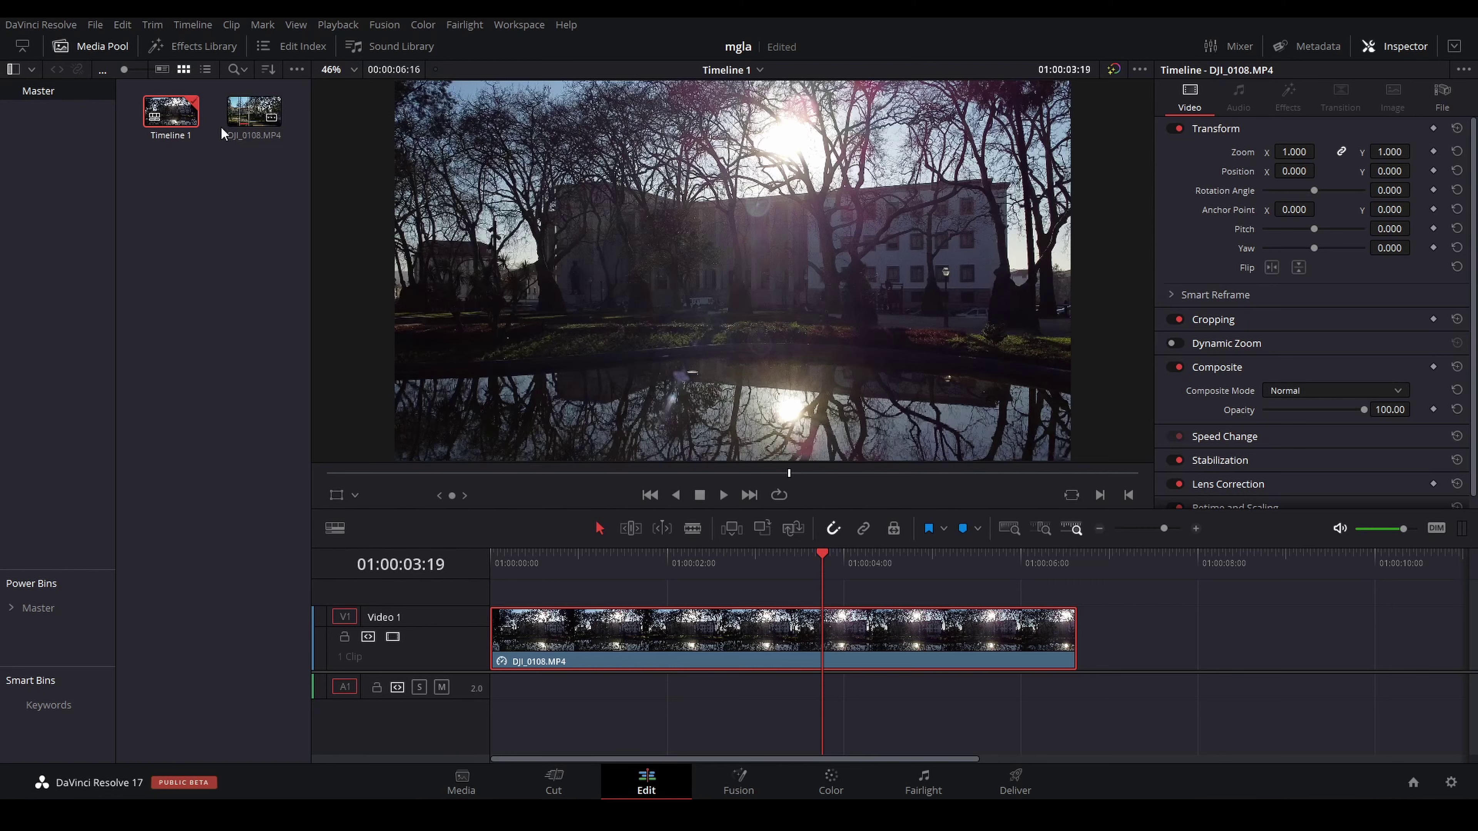
Step: Scrub through the DJI_0108 drone clip, then convert it with New Fusion Clip into Fusion Clip 1
mouse_move(823, 560)
mouse_down()
mouse_move(623, 585)
mouse_move(738, 621)
mouse_up()
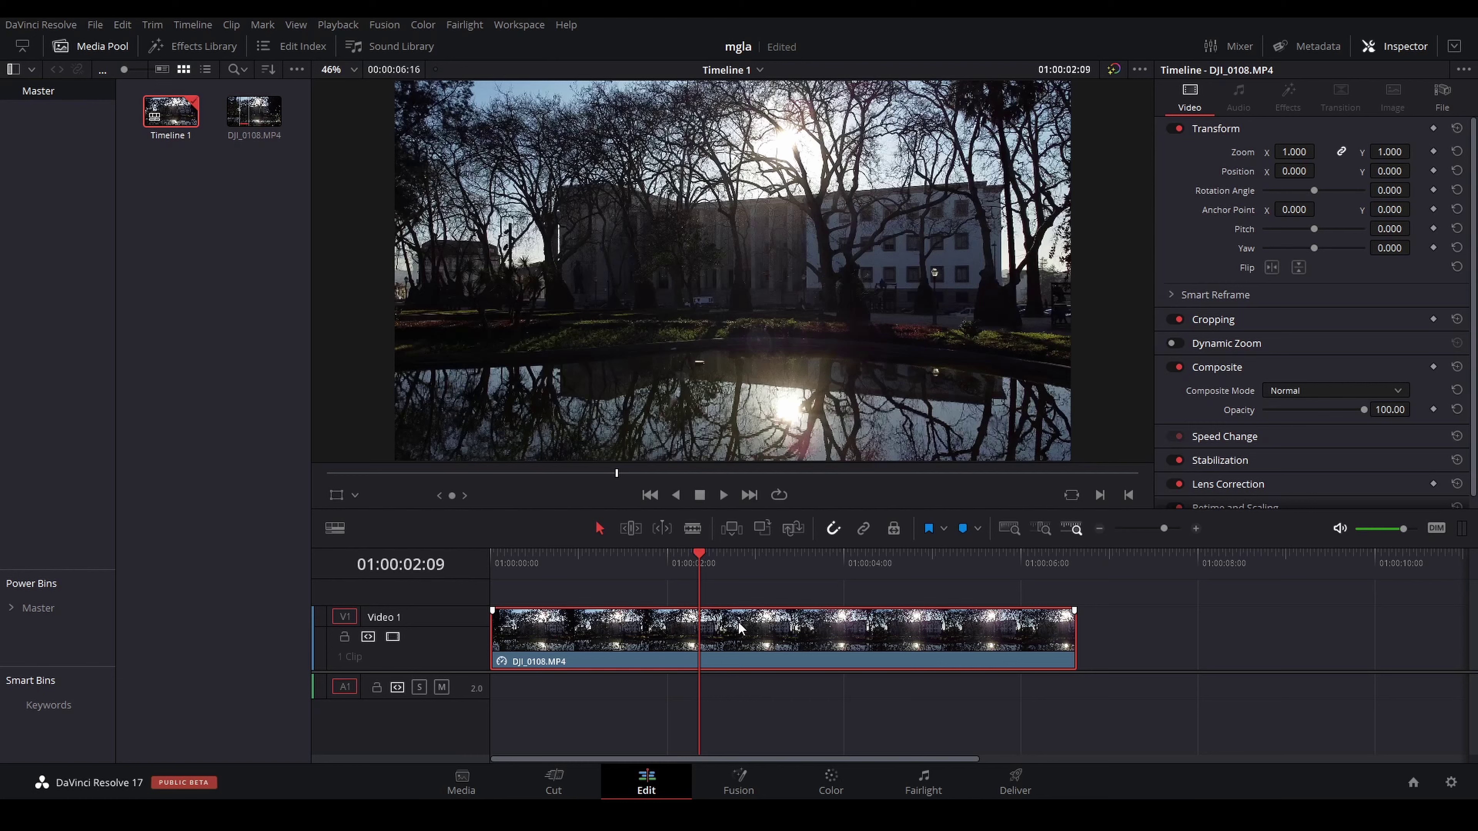
right_click(818, 632)
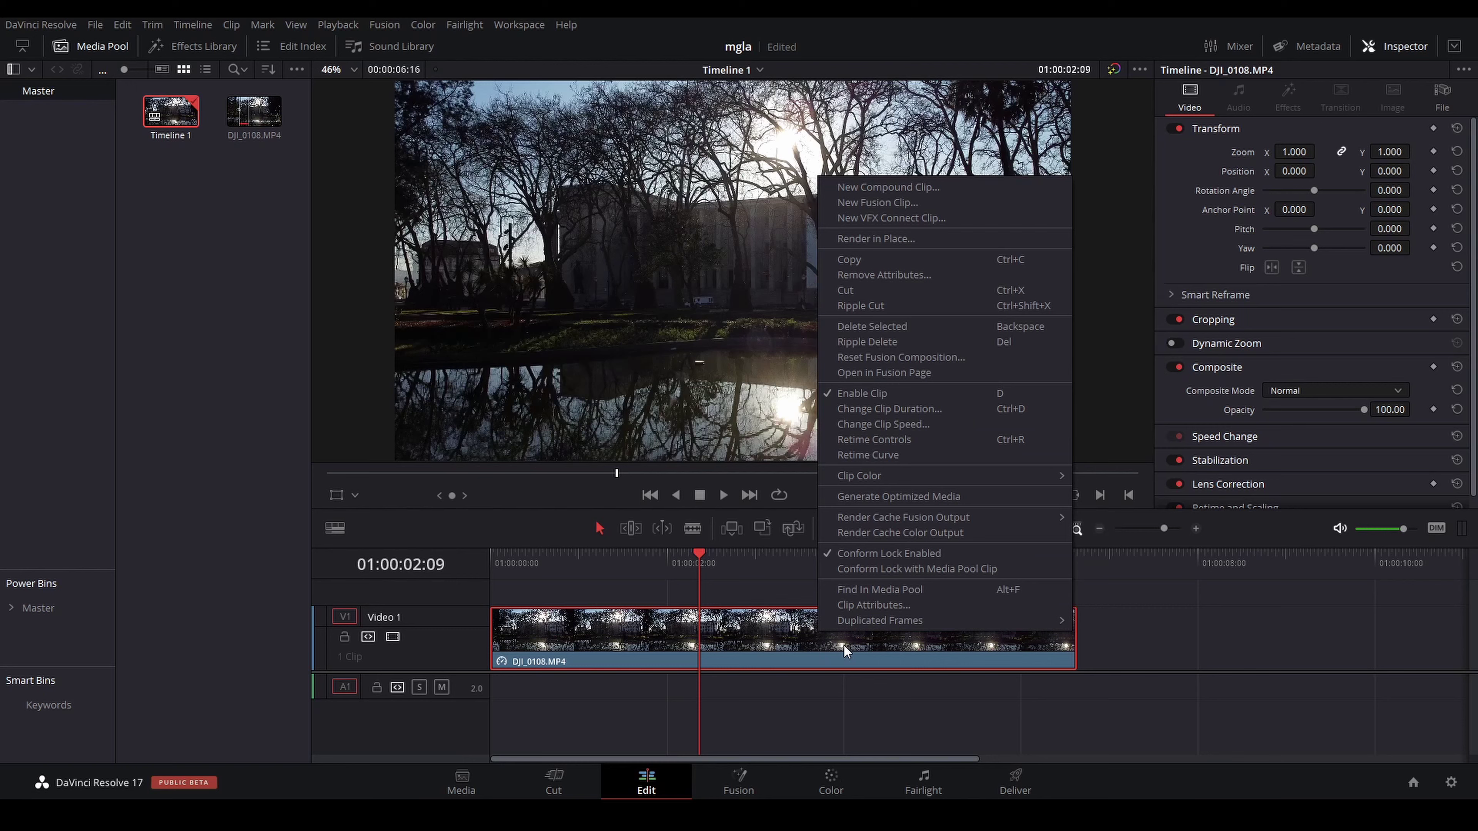
click(850, 204)
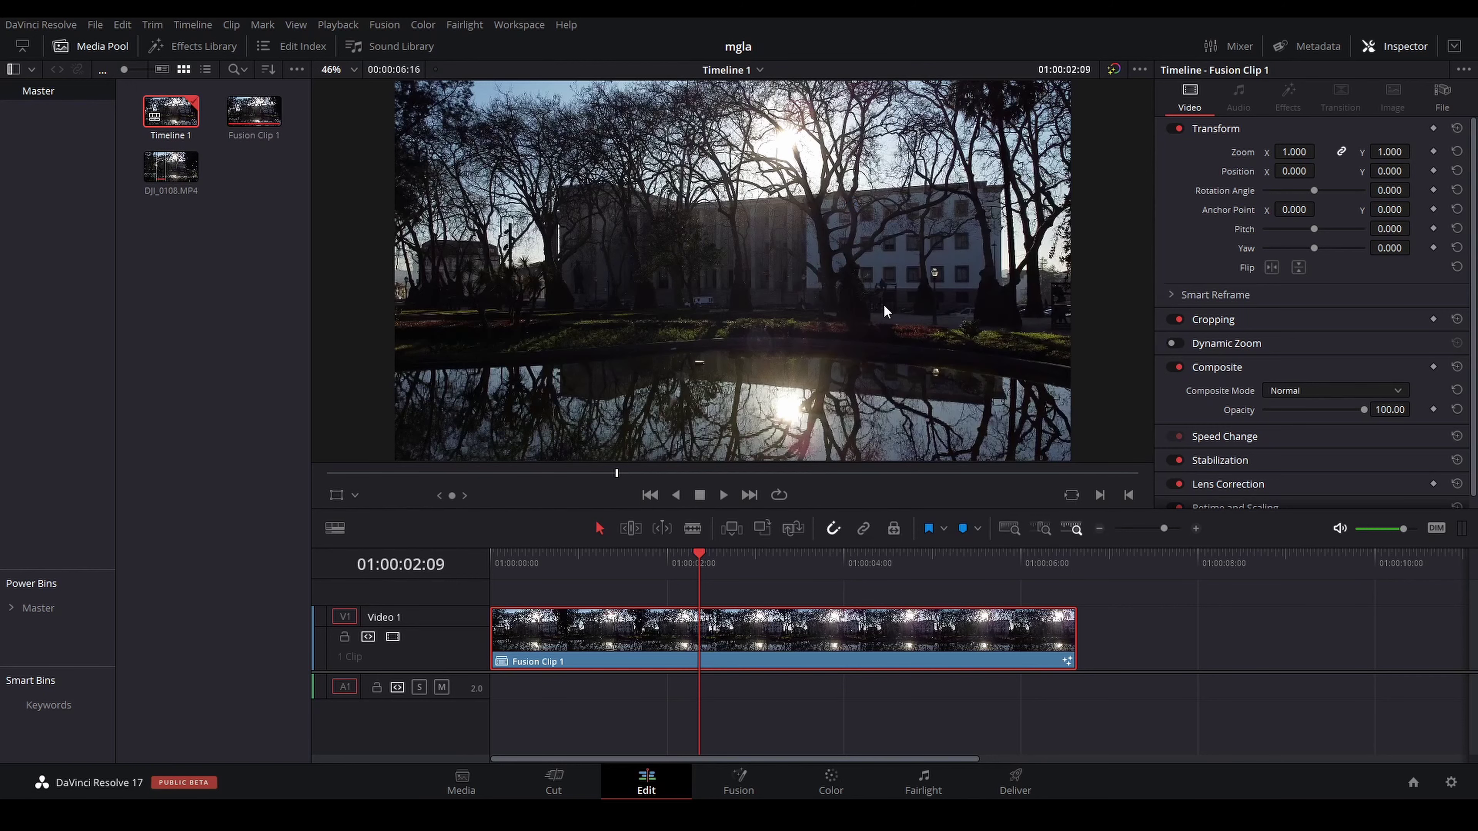
Step: On the Fusion page, align MediaOut1 level with MediaIn1, then select MediaIn1 and preview later frames
click(737, 783)
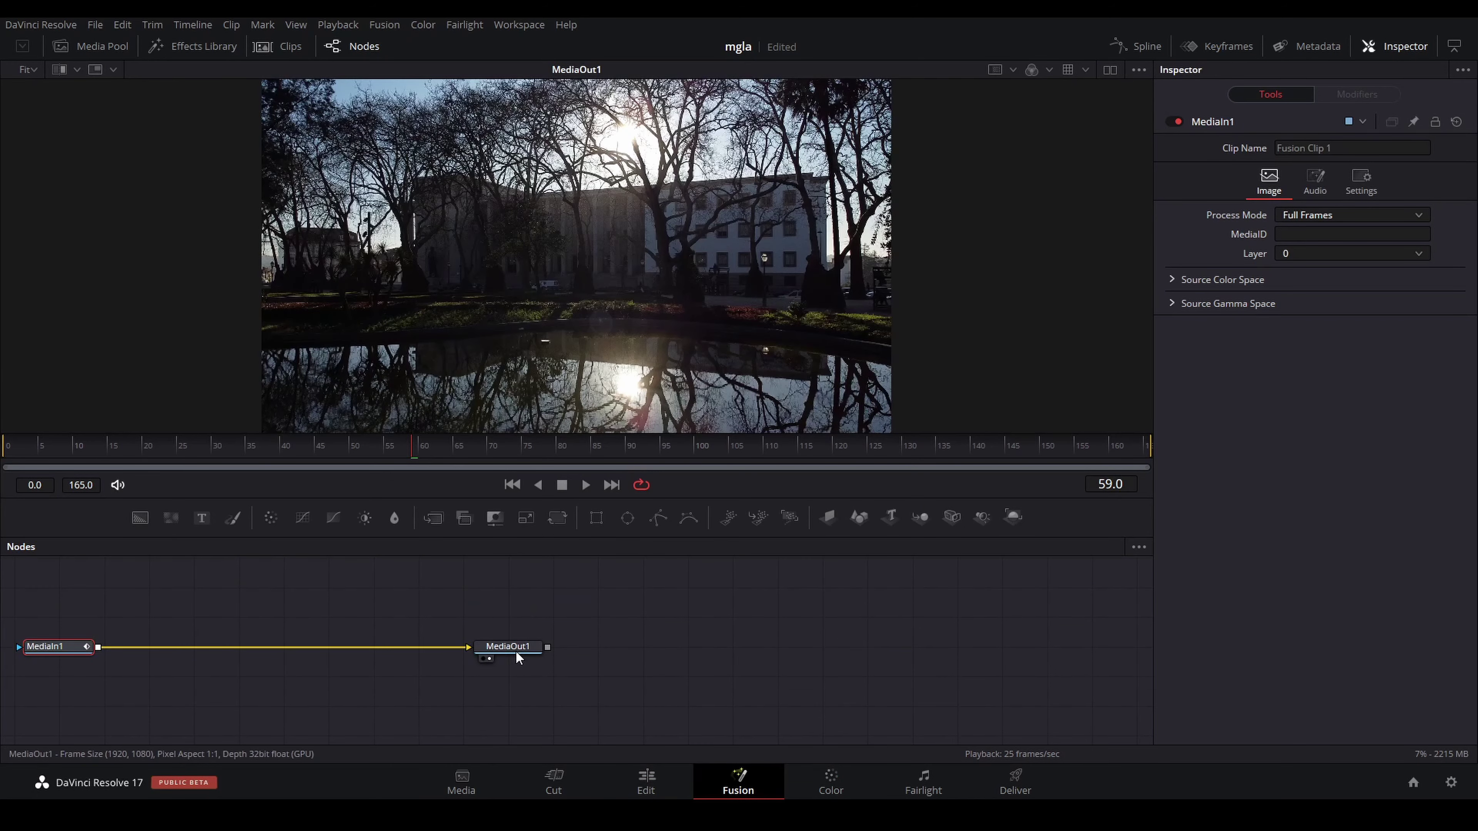
drag(845, 647, 935, 677)
drag(70, 651, 133, 705)
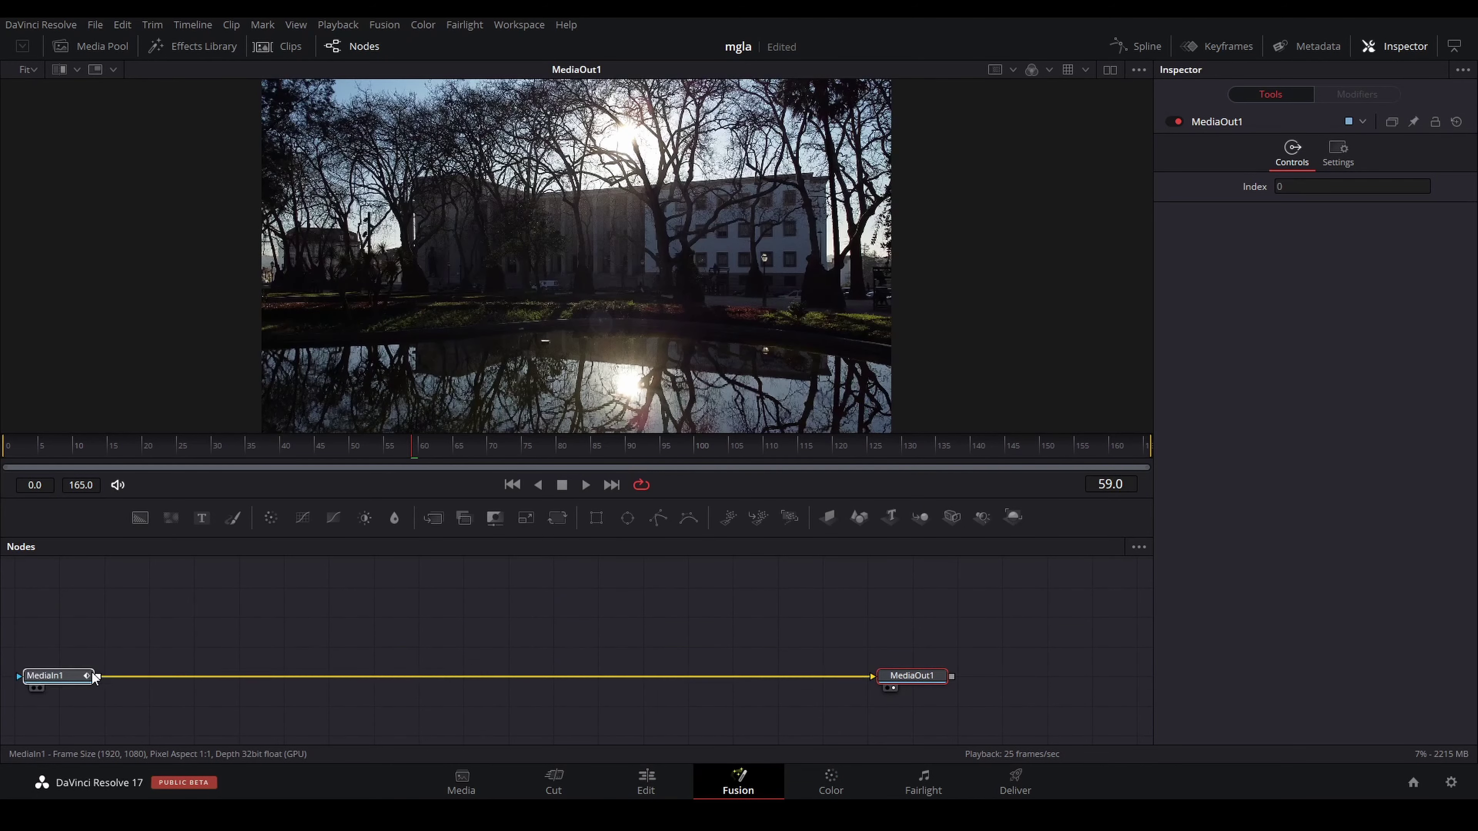
drag(931, 676, 931, 705)
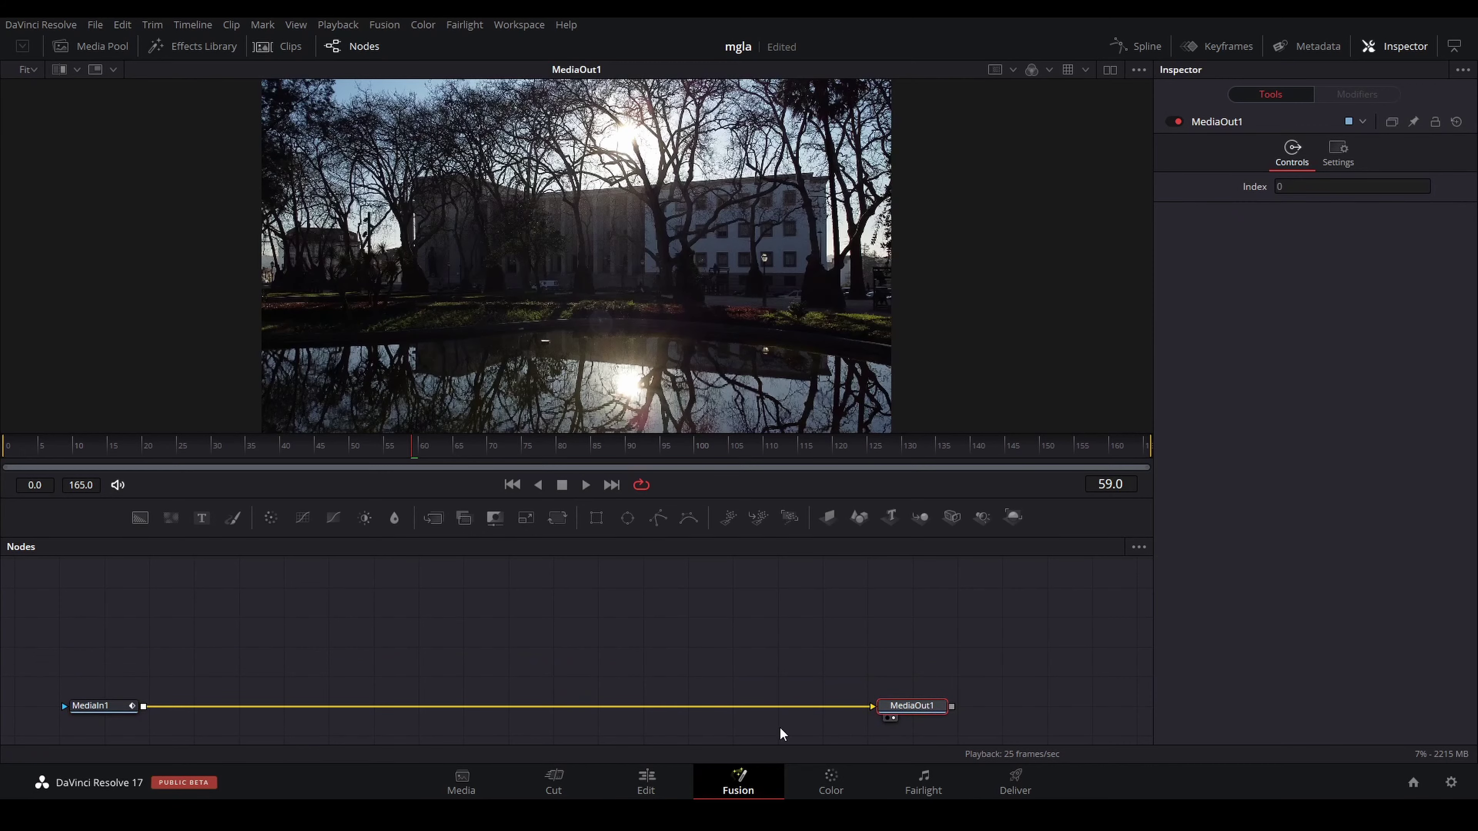
click(92, 706)
mouse_move(502, 449)
mouse_down()
mouse_move(476, 463)
mouse_move(686, 461)
mouse_move(568, 451)
mouse_up()
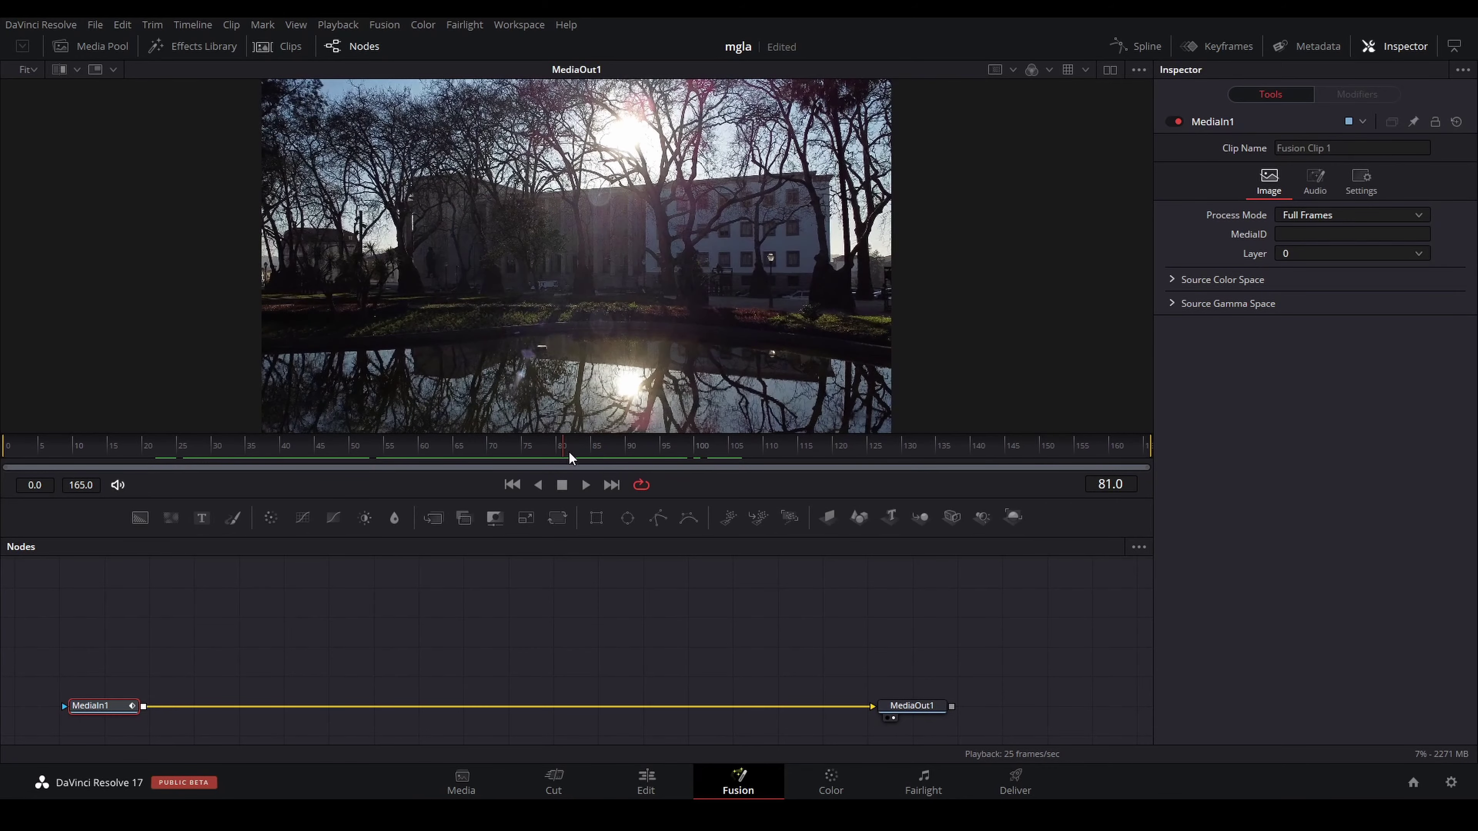
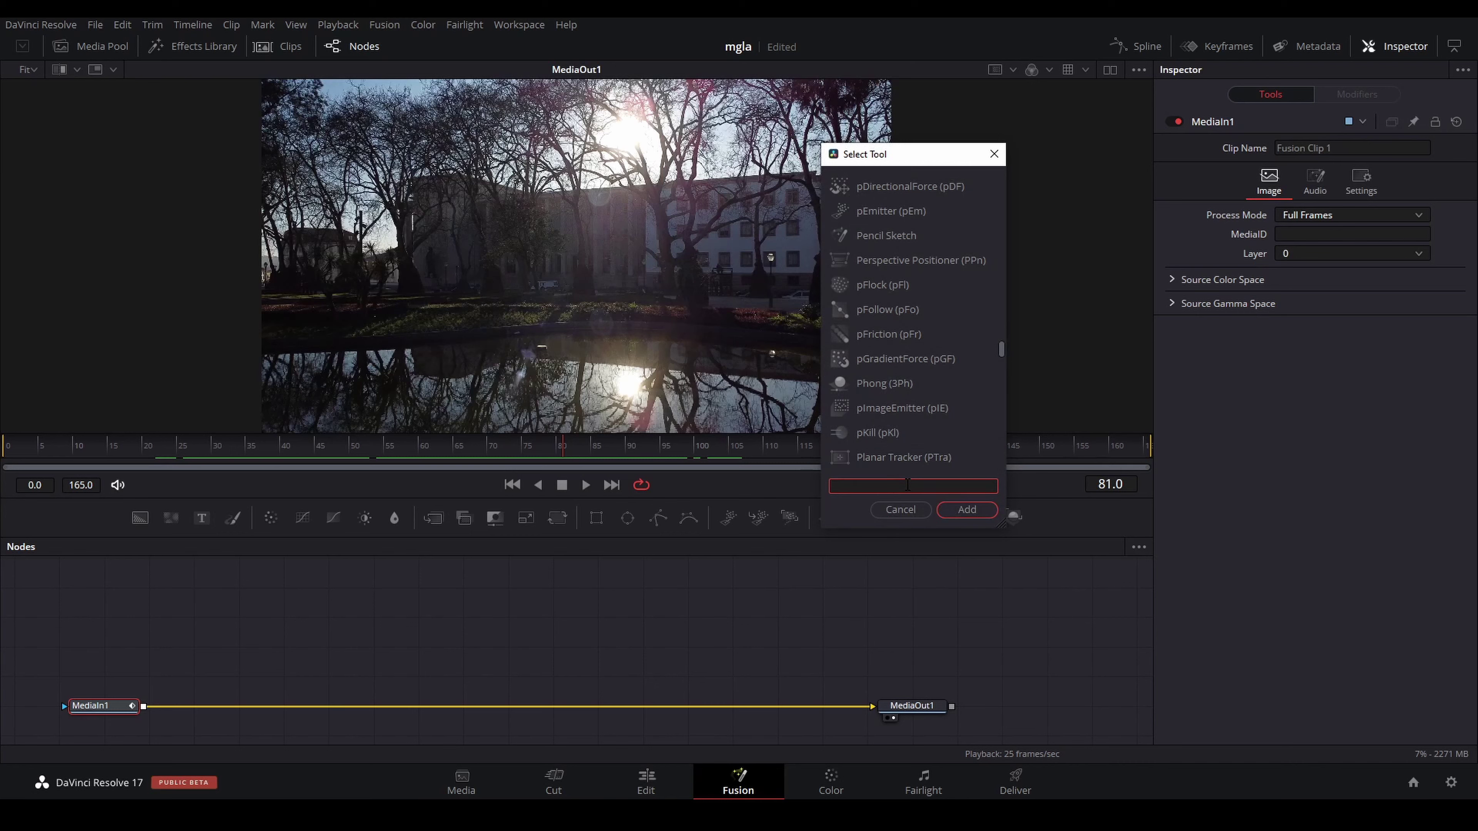
Step: Search 'color', add a Color Corrector node, and slide ColorCorrector1 between MediaIn1 and MediaOut1
text(color)
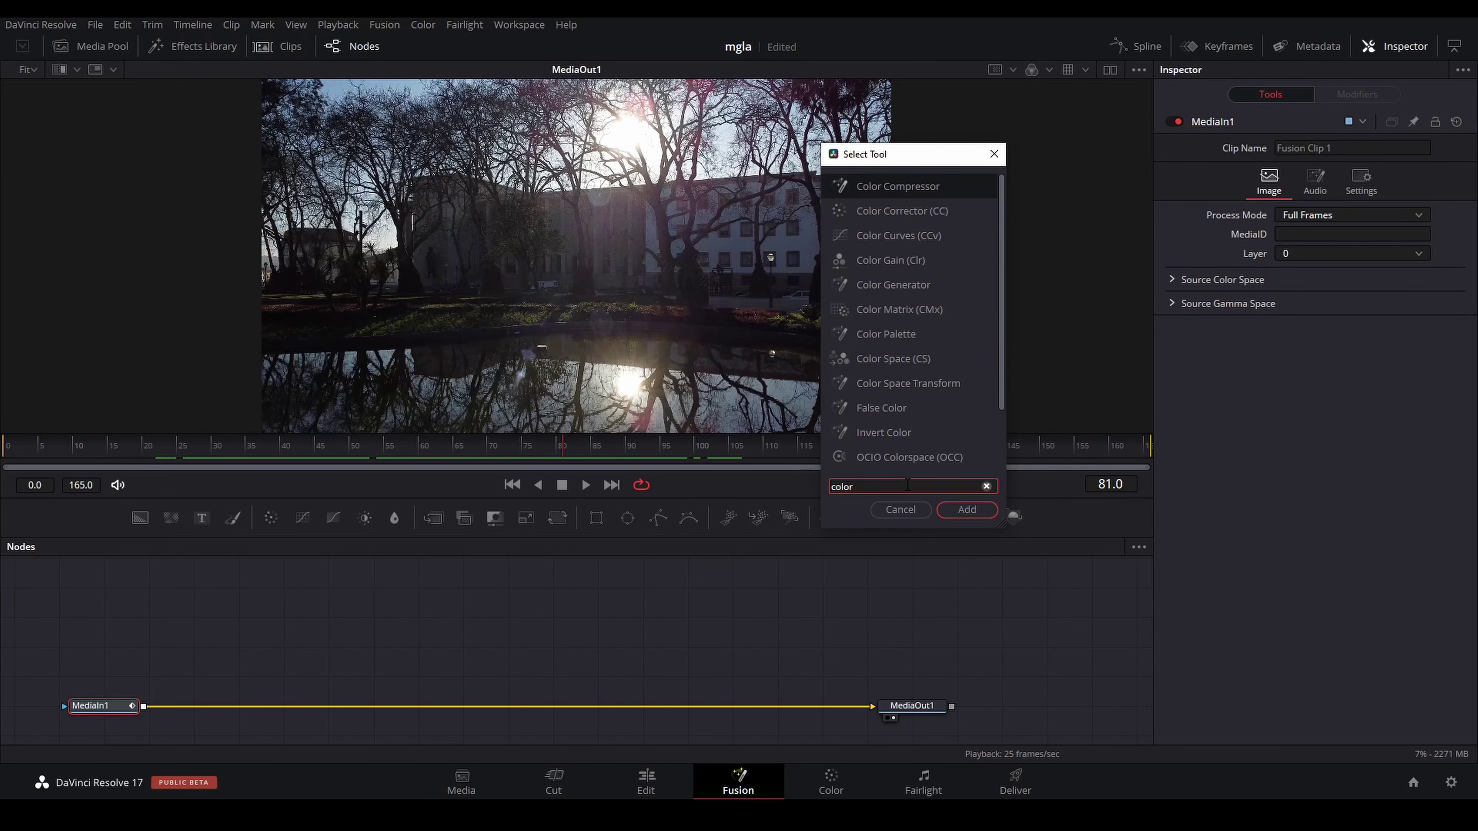
click(904, 217)
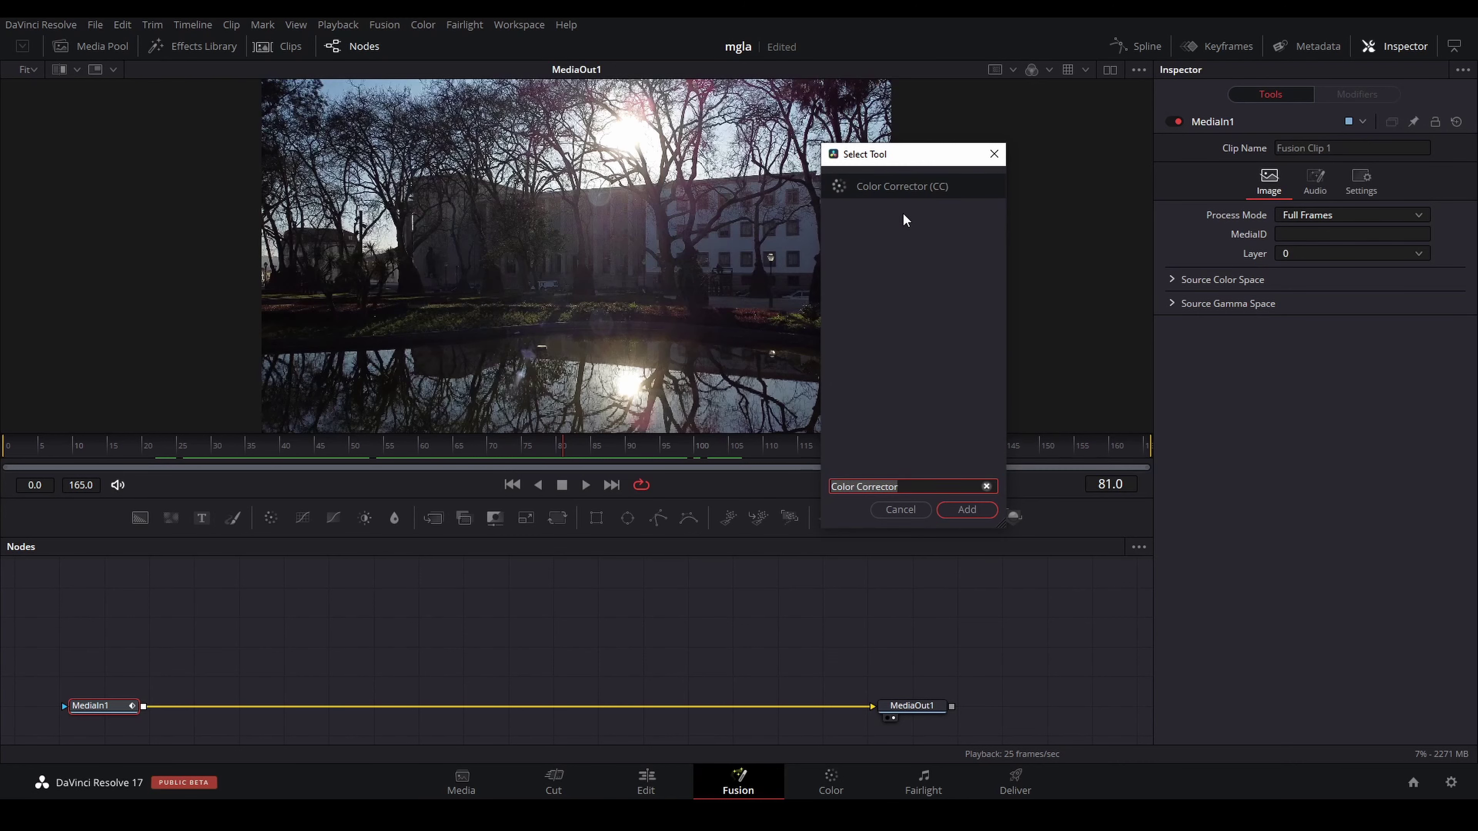
click(968, 509)
drag(195, 702, 227, 711)
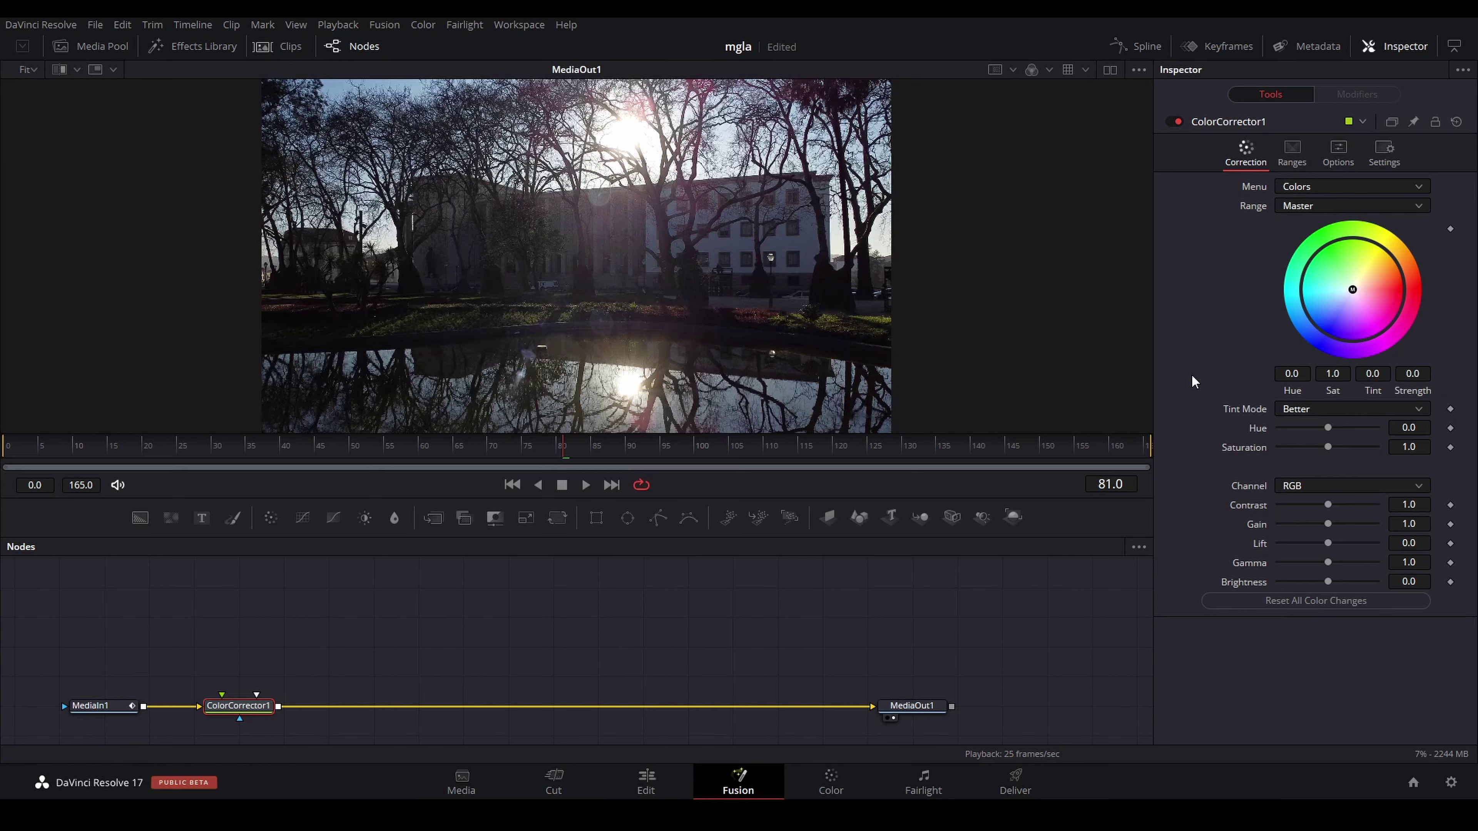
Step: Grade the clip: tint -0.3813, saturation 0.82, gain 0.702, lift 0.079, contrast 1.16, and play it back
drag(1352, 289, 1343, 299)
drag(1408, 447, 1391, 446)
drag(1328, 524, 1323, 524)
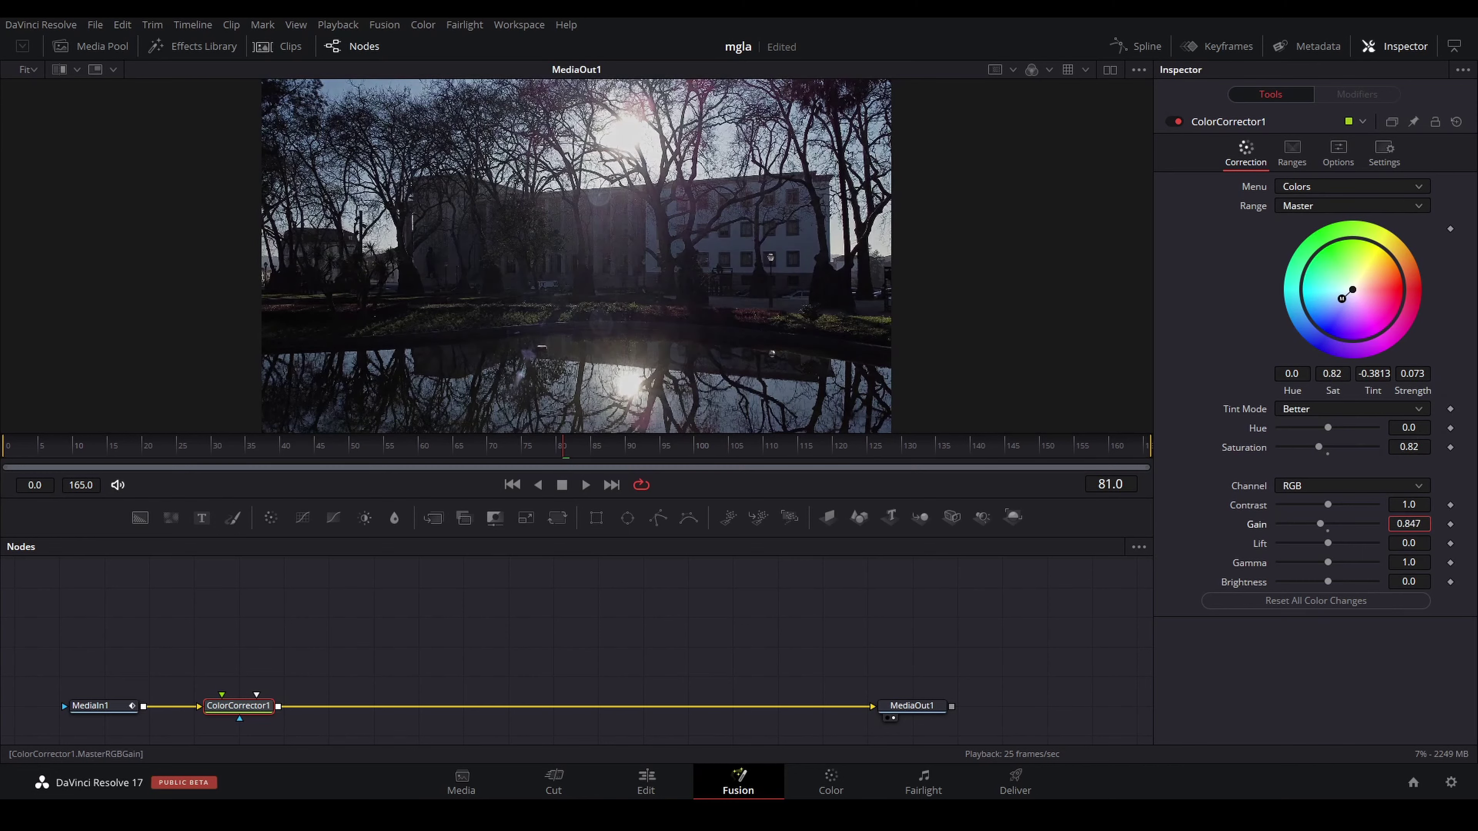
drag(1319, 524, 1332, 543)
drag(831, 532, 831, 627)
key(space)
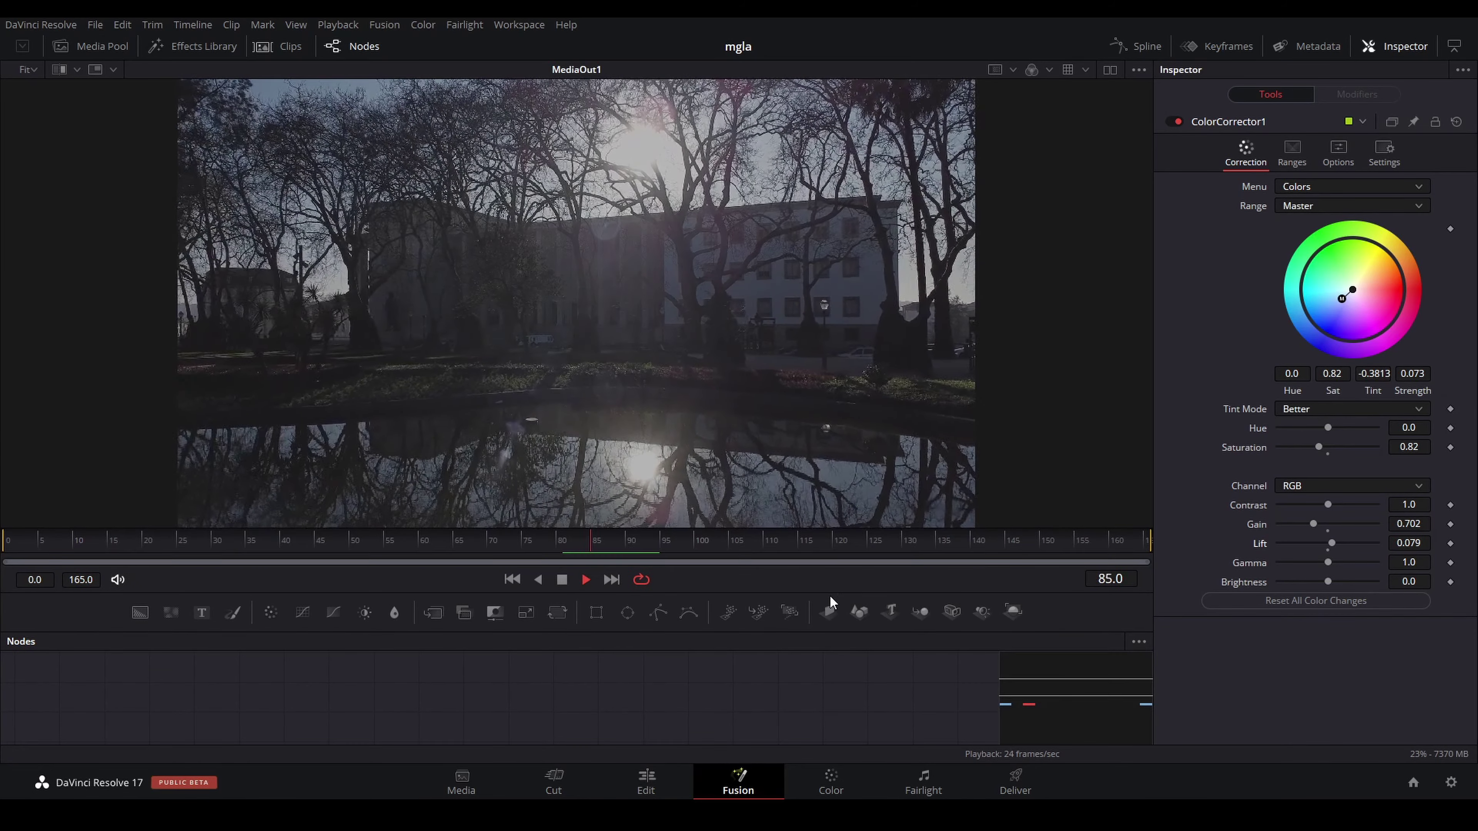
drag(1328, 504, 1329, 504)
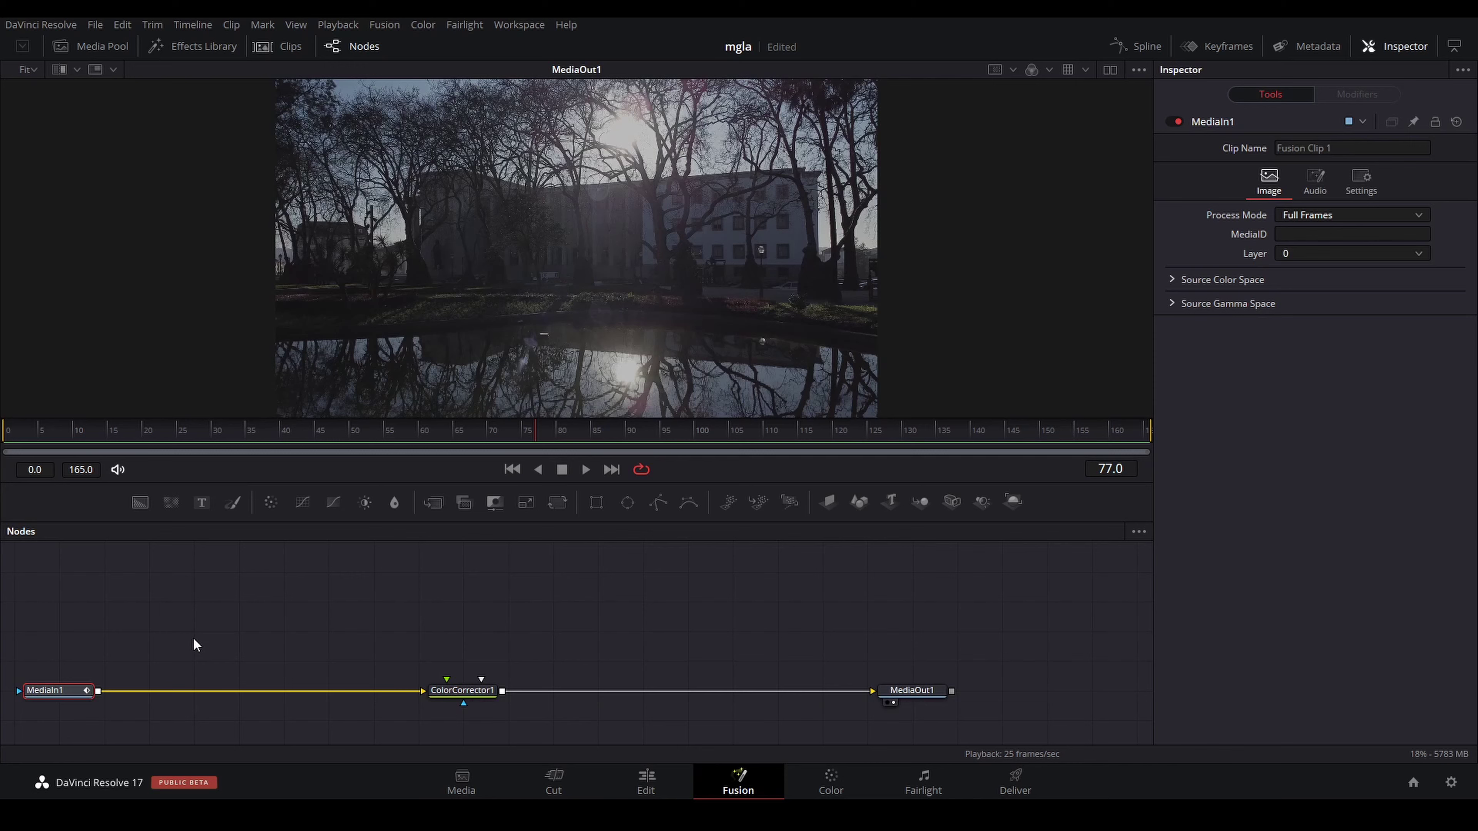
Step: Save the project, then add a Planar Tracker node between MediaIn1 and ColorCorrector1
key(ctrl+s)
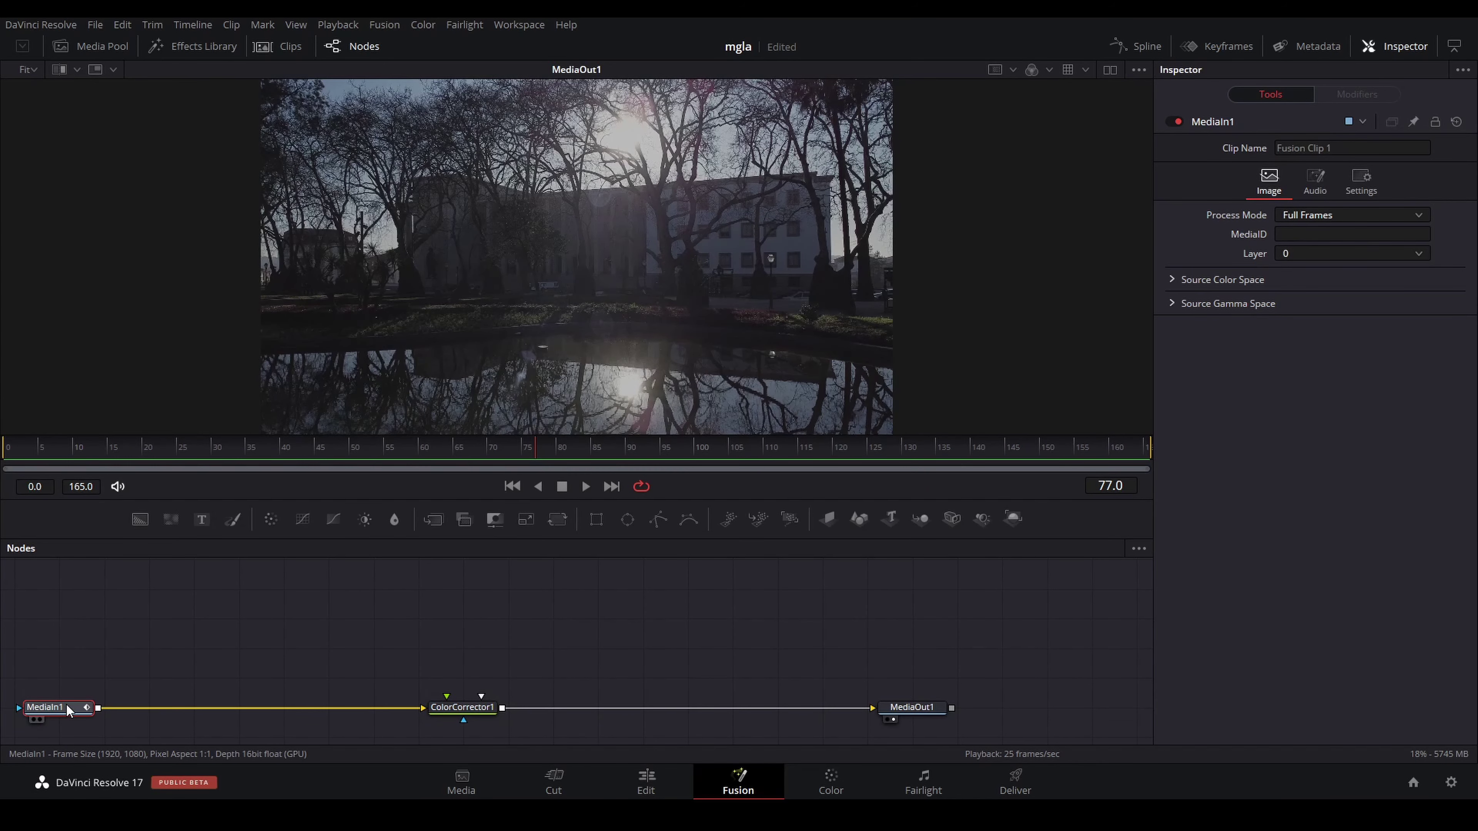
key(shift+space)
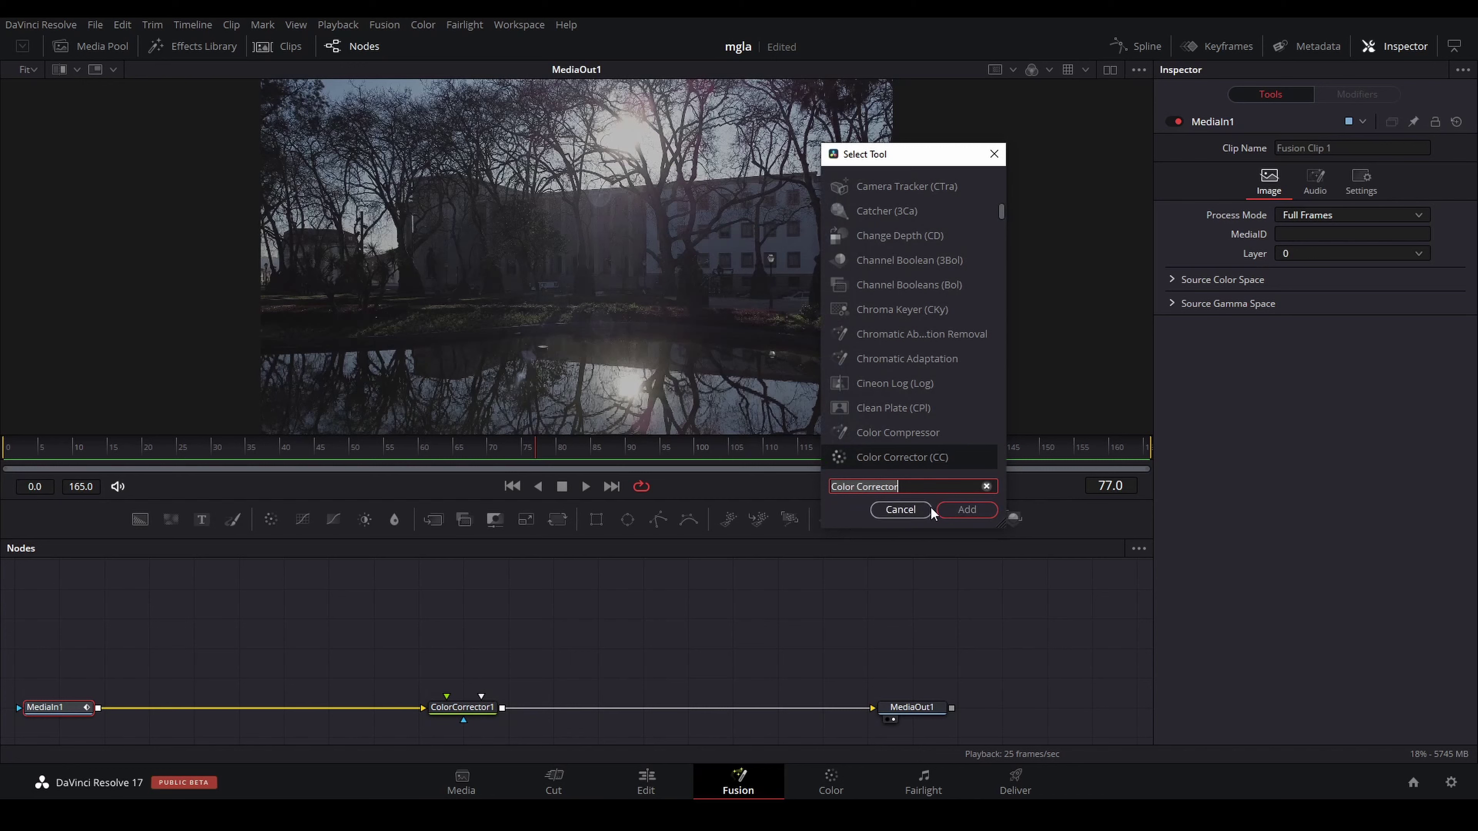
text(Planar Tracker)
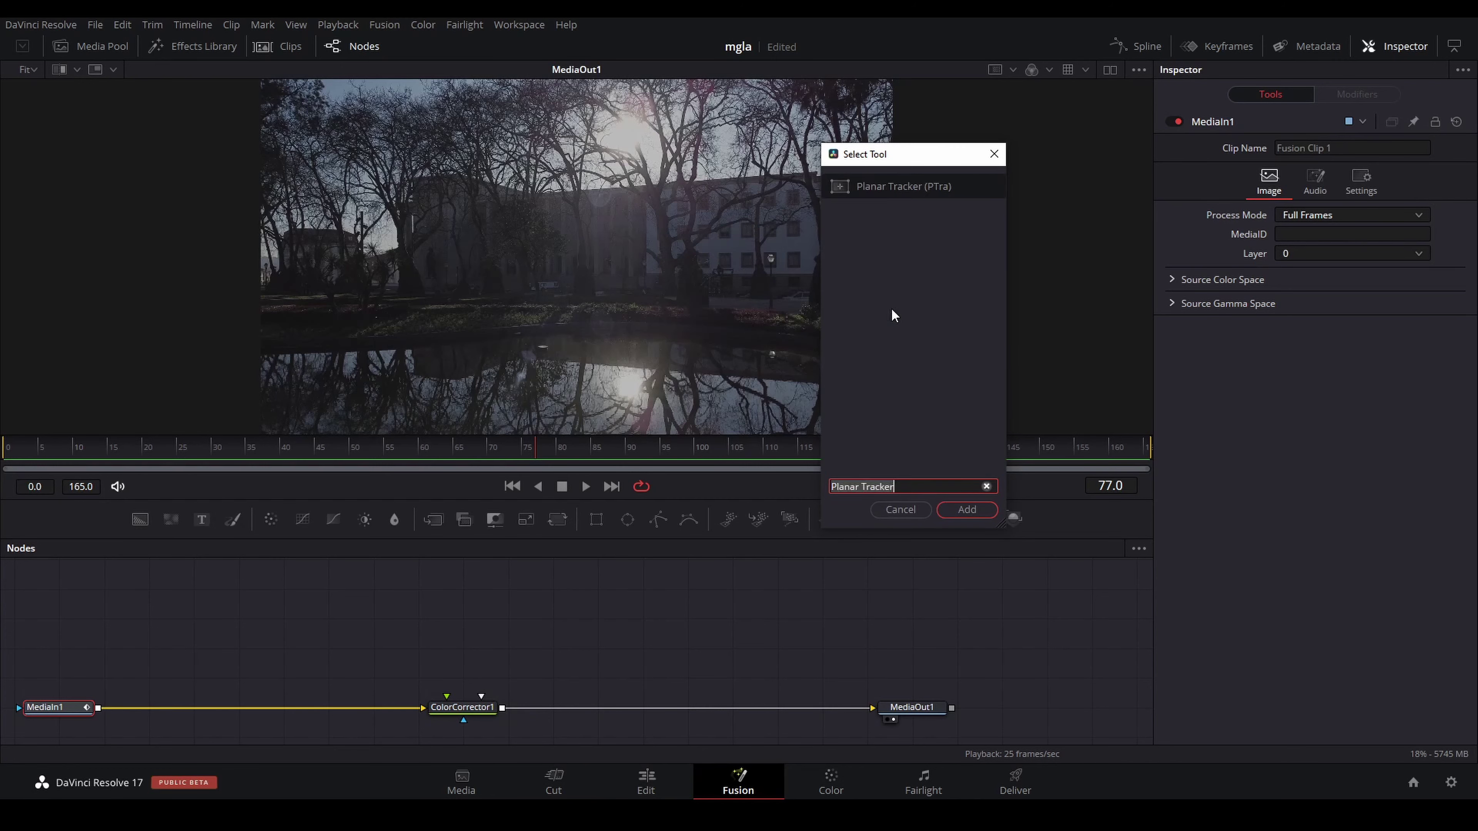
click(958, 509)
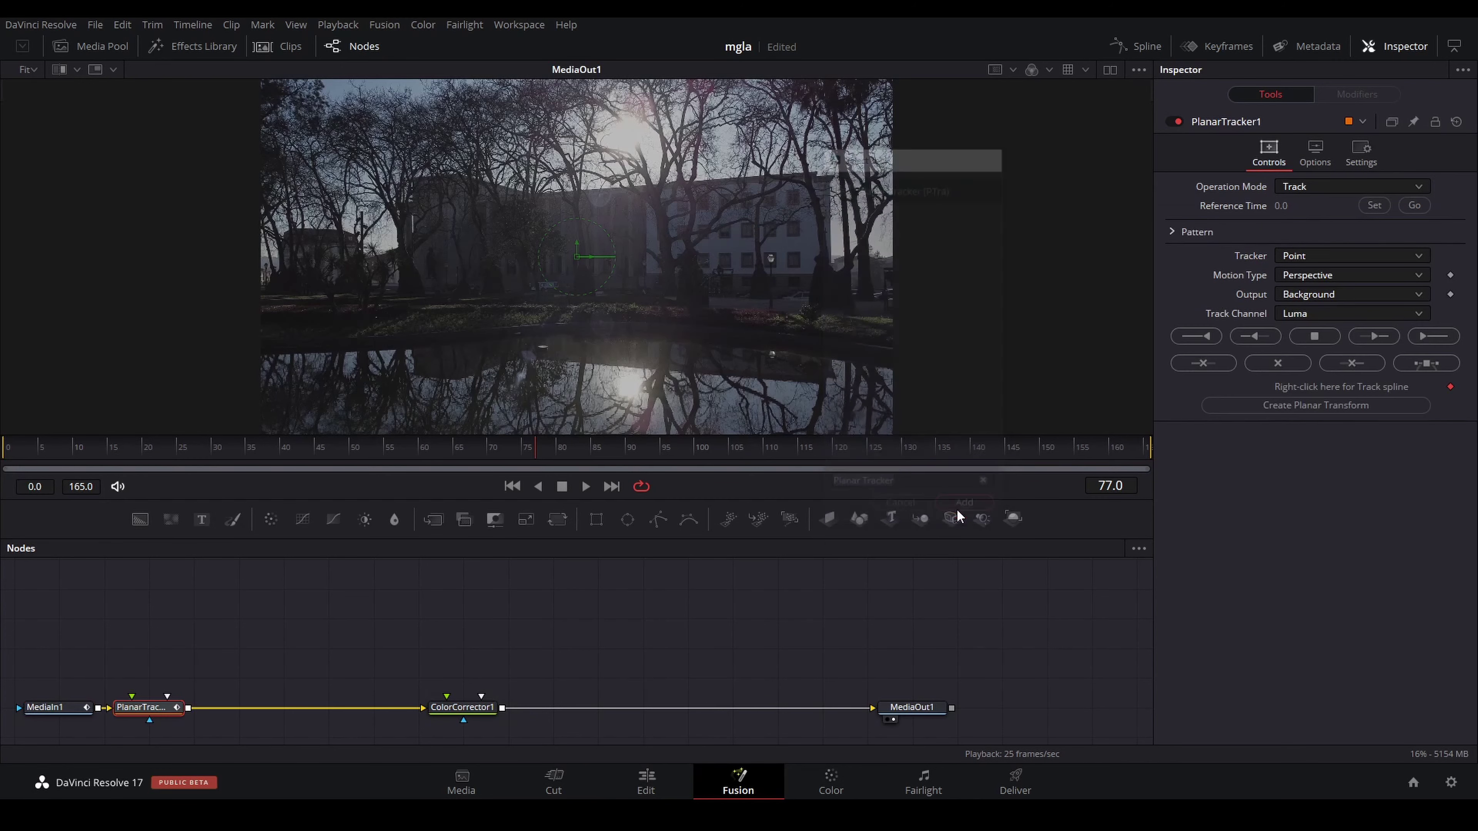
drag(140, 711, 184, 711)
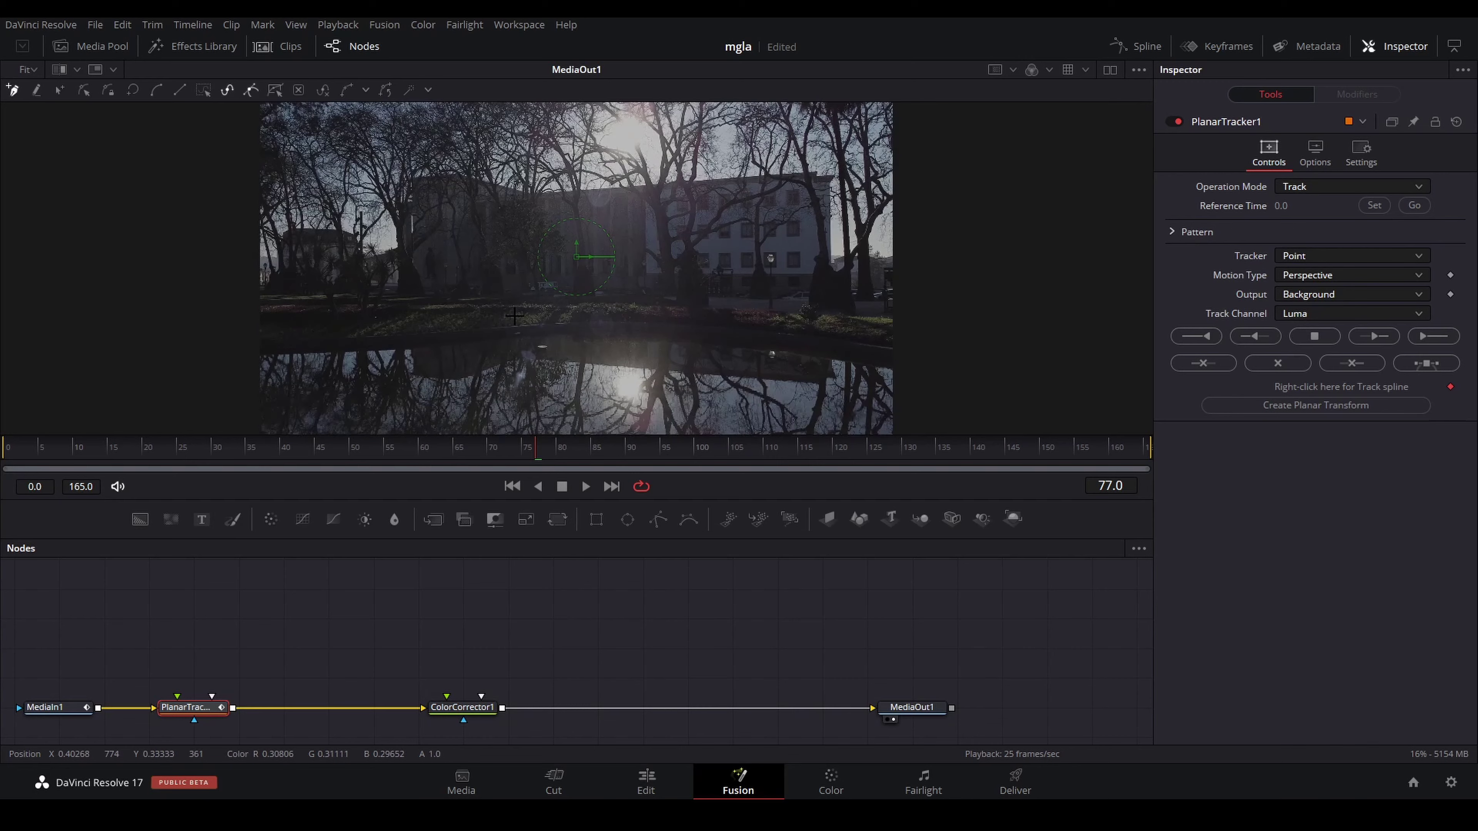
Step: Draw a closed four-corner polygon around the grass strip on the pond's near bank
scroll(543, 312, up, 2)
scroll(543, 311, down, 2)
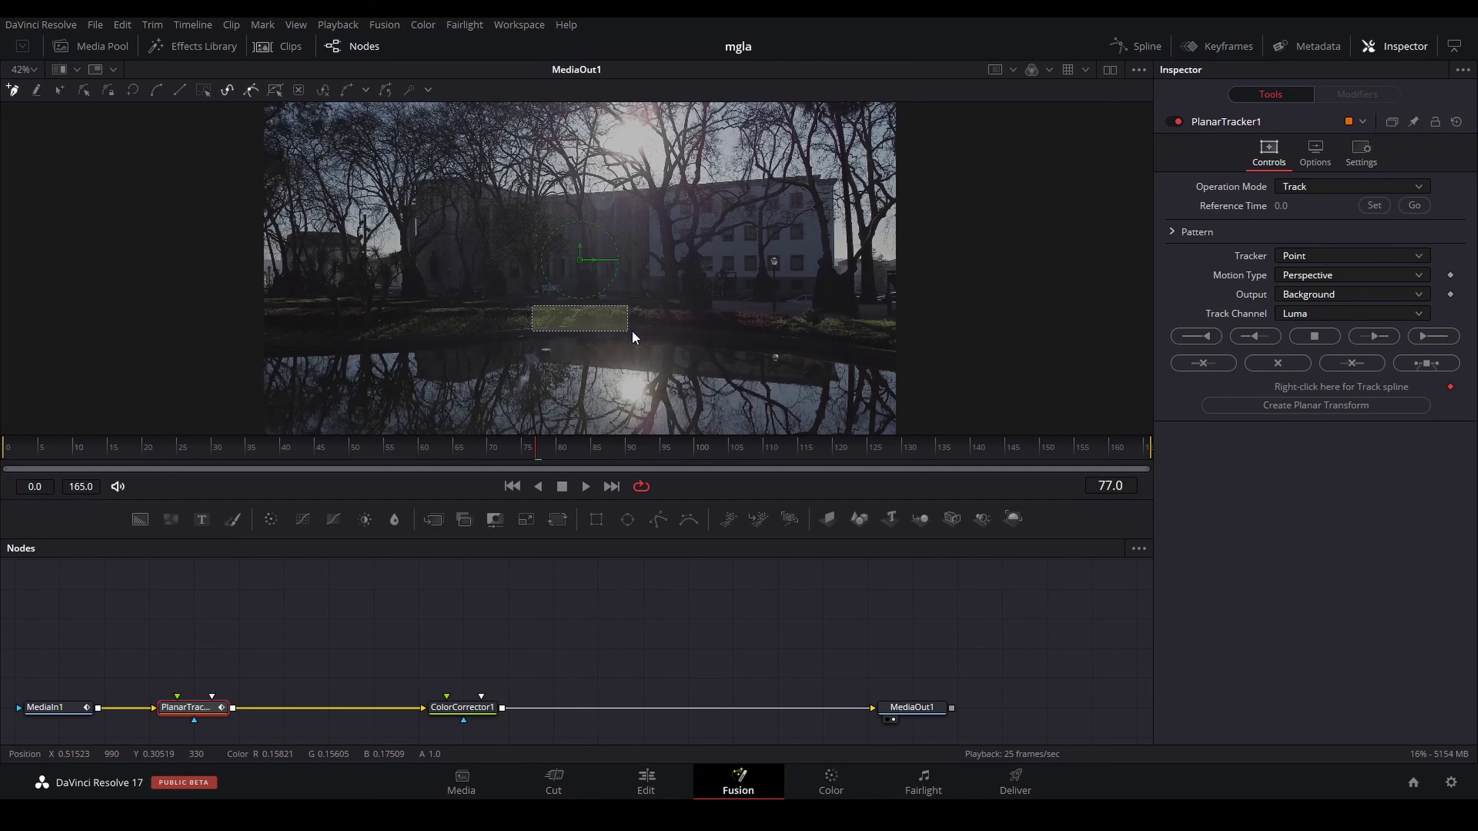
click(445, 307)
click(571, 308)
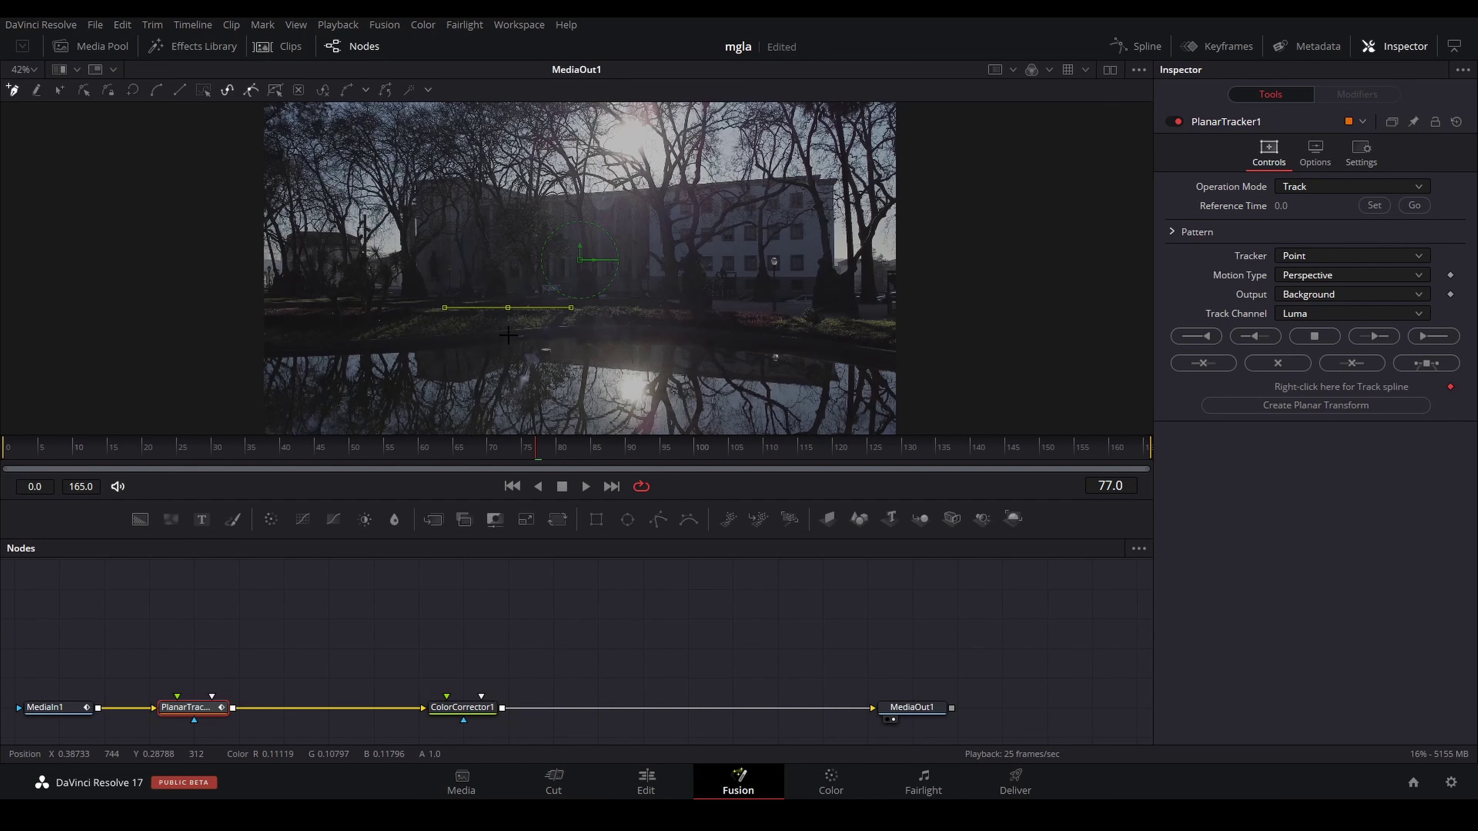
click(508, 334)
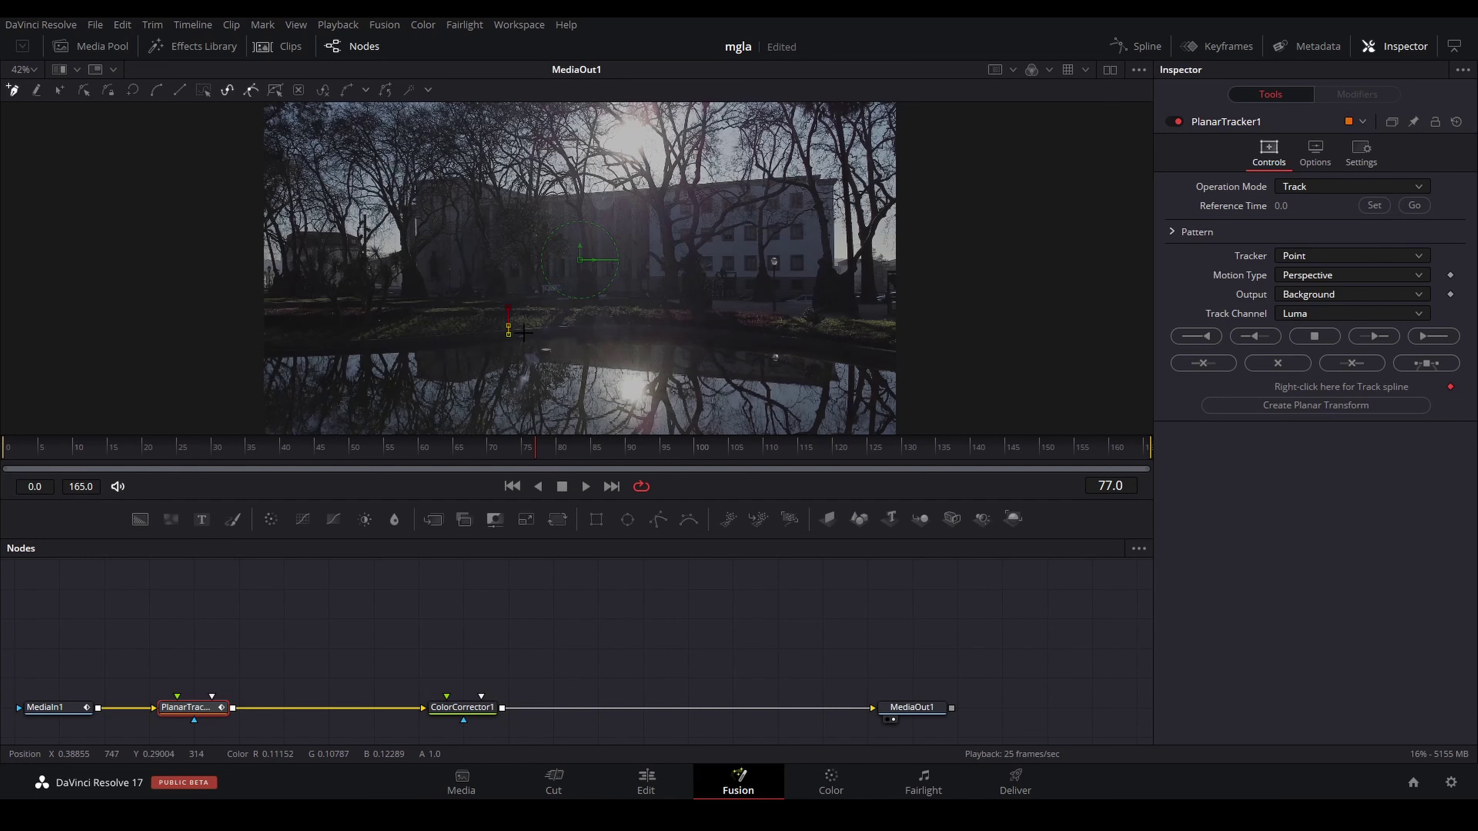
click(650, 334)
click(650, 308)
click(508, 308)
scroll(646, 331, up, 2)
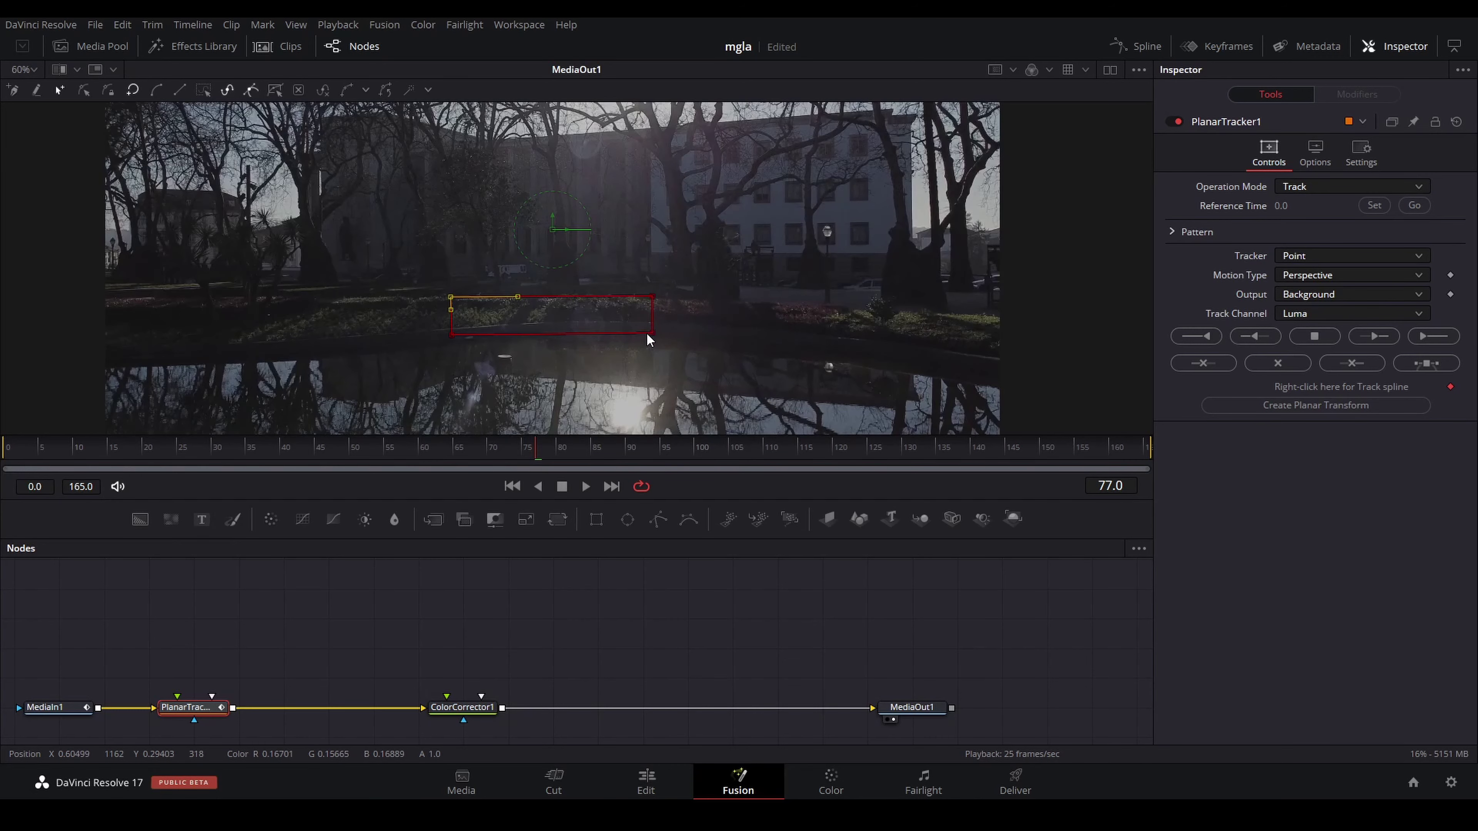
scroll(820, 304, down, 2)
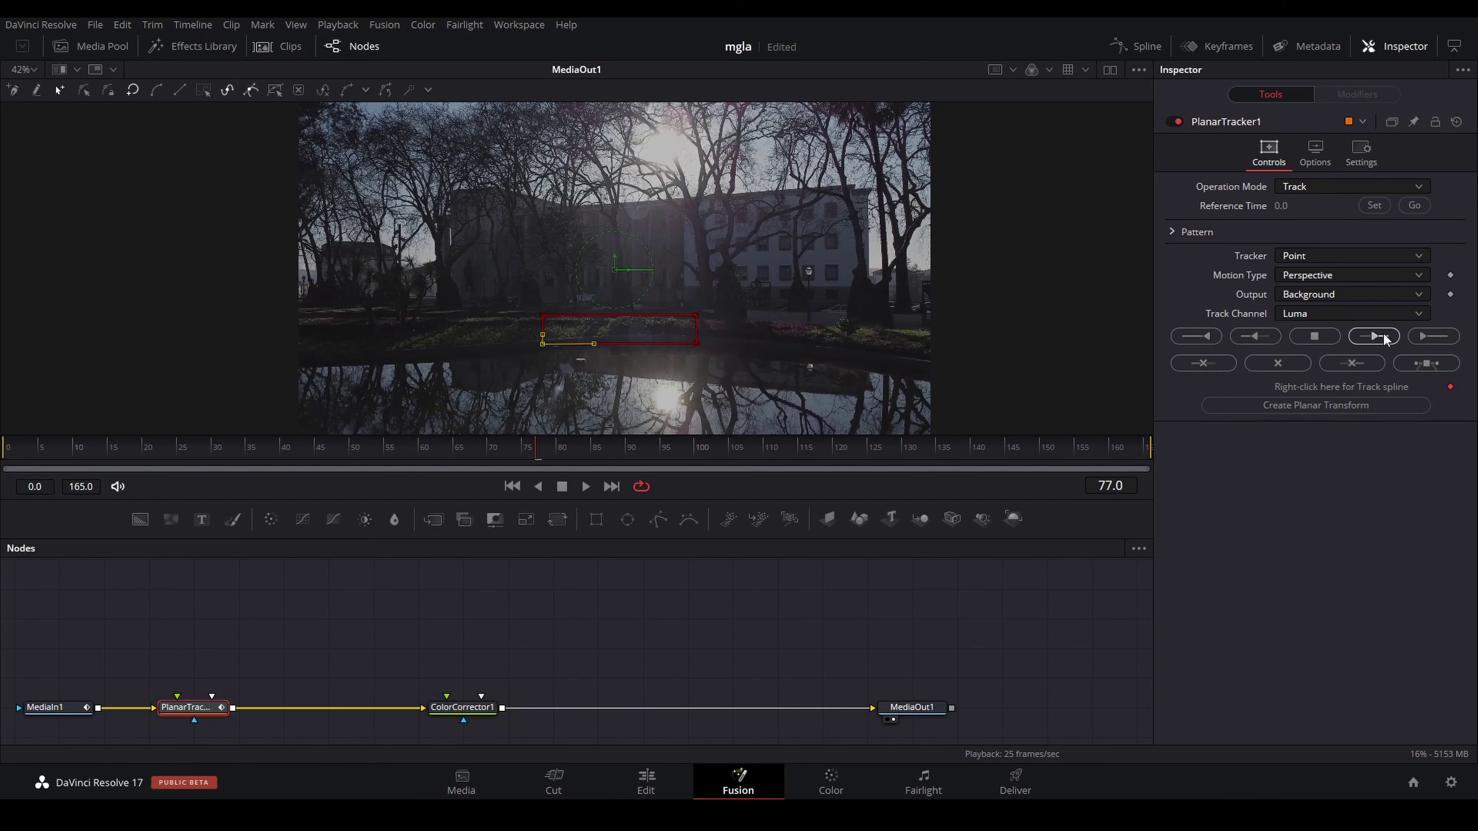
Step: Use Translation, Rotation, Scale motion, set frame 77 as reference, and track forward to frame 165
click(1411, 274)
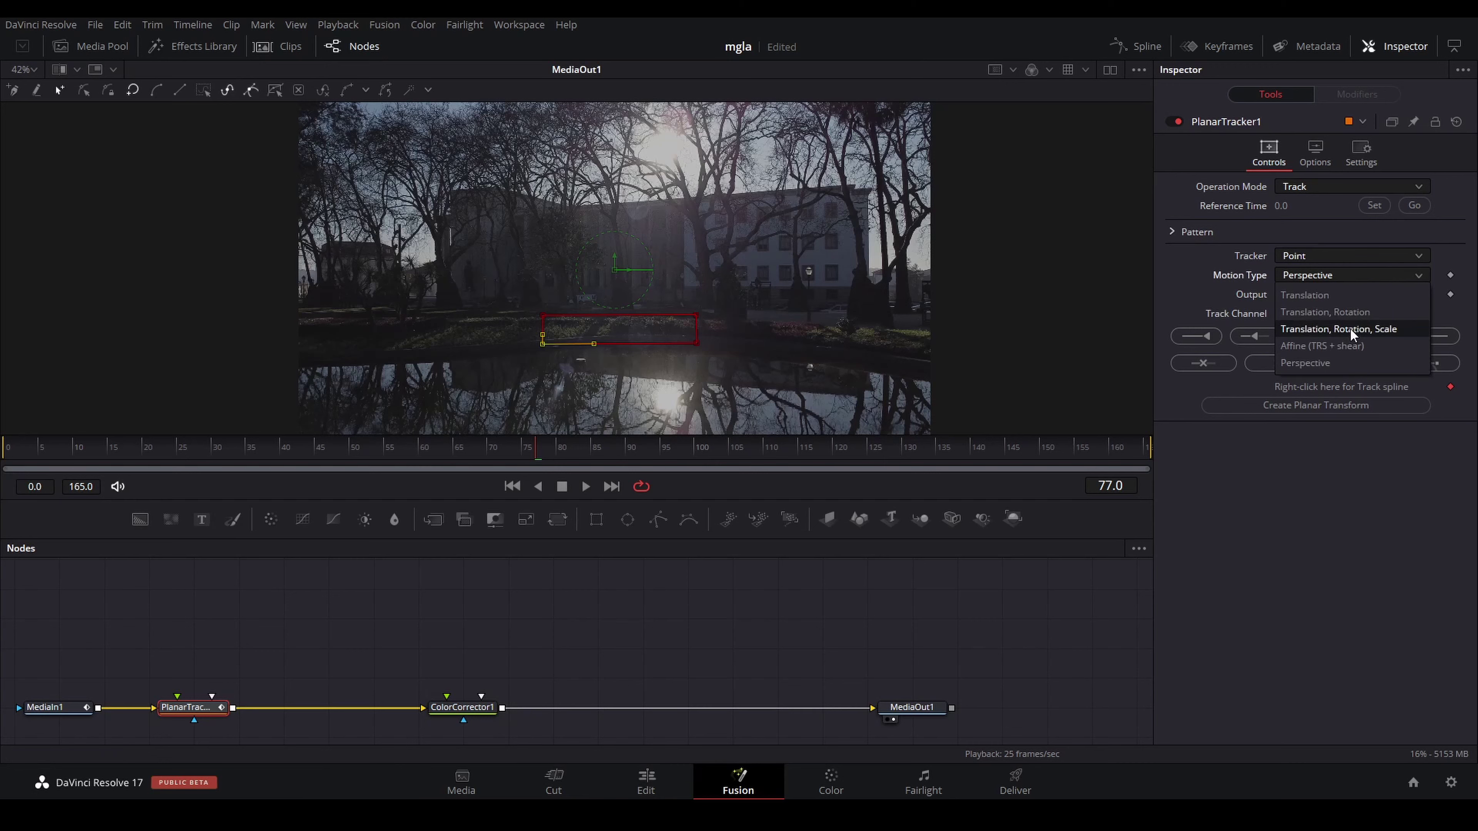
click(1397, 330)
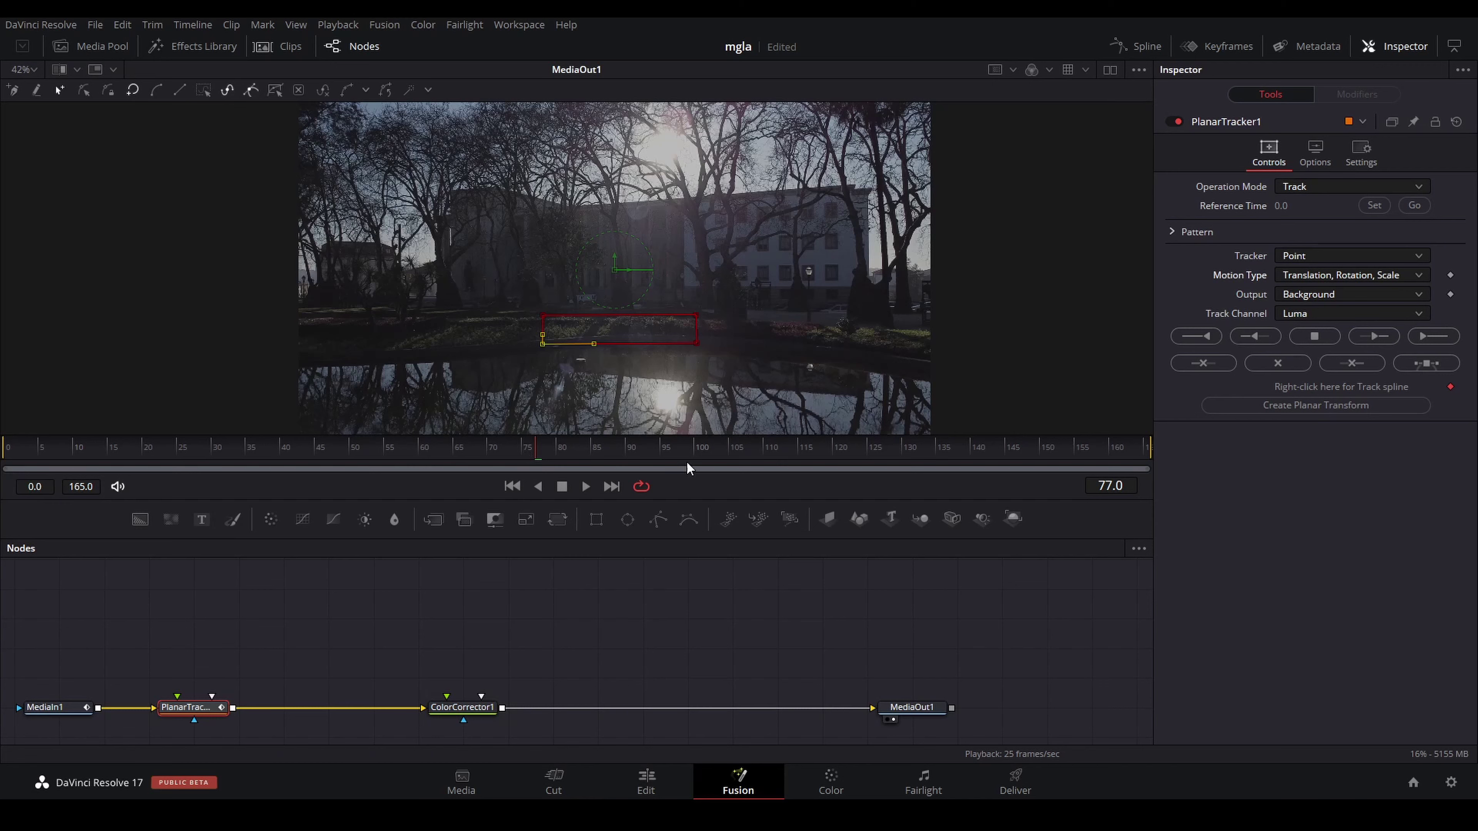
click(1372, 206)
click(1420, 336)
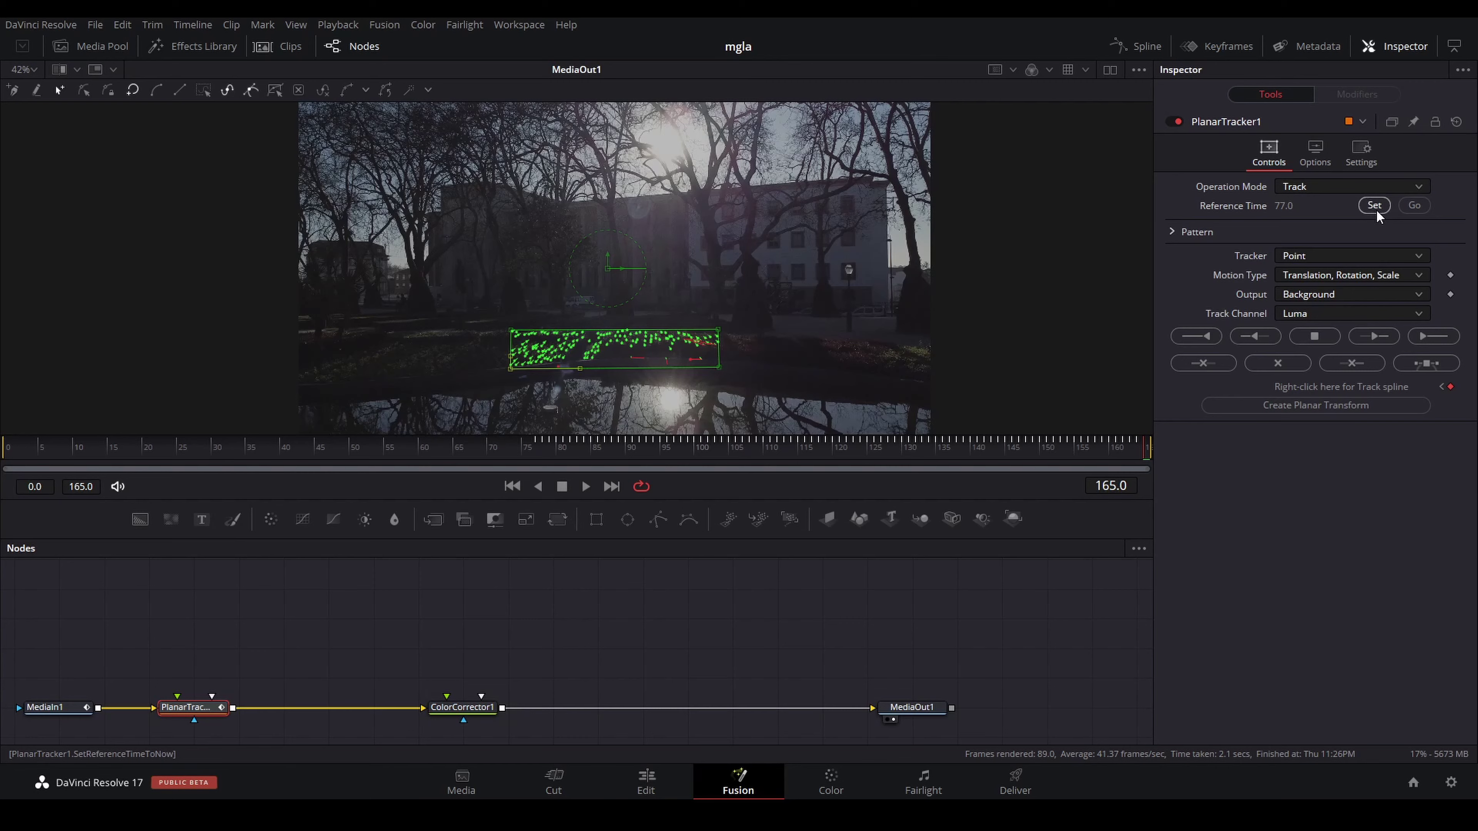
Step: Return to frame 77, track back to the start, and place a new PlanarTransform node
click(1411, 204)
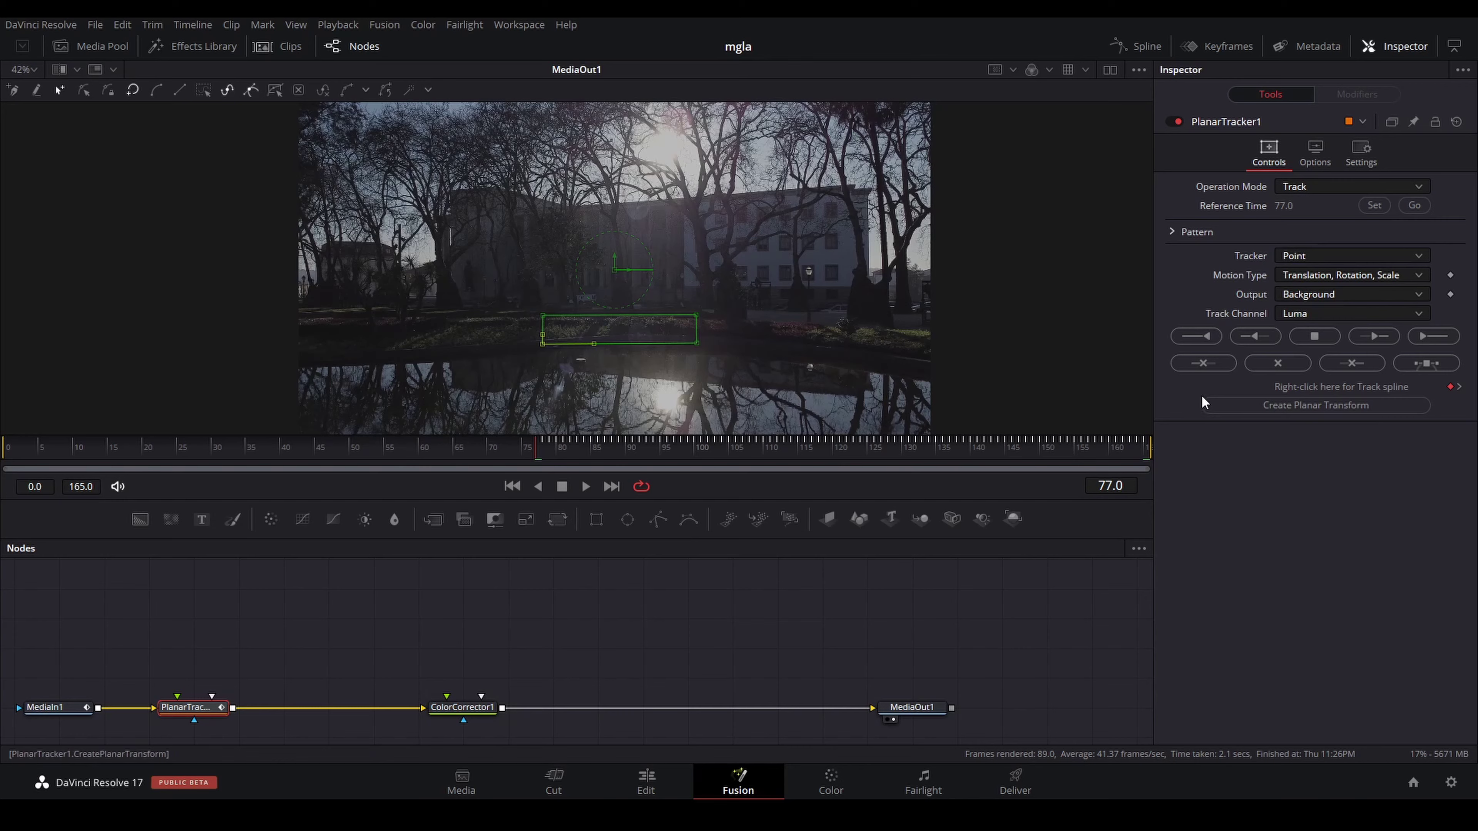
click(1197, 335)
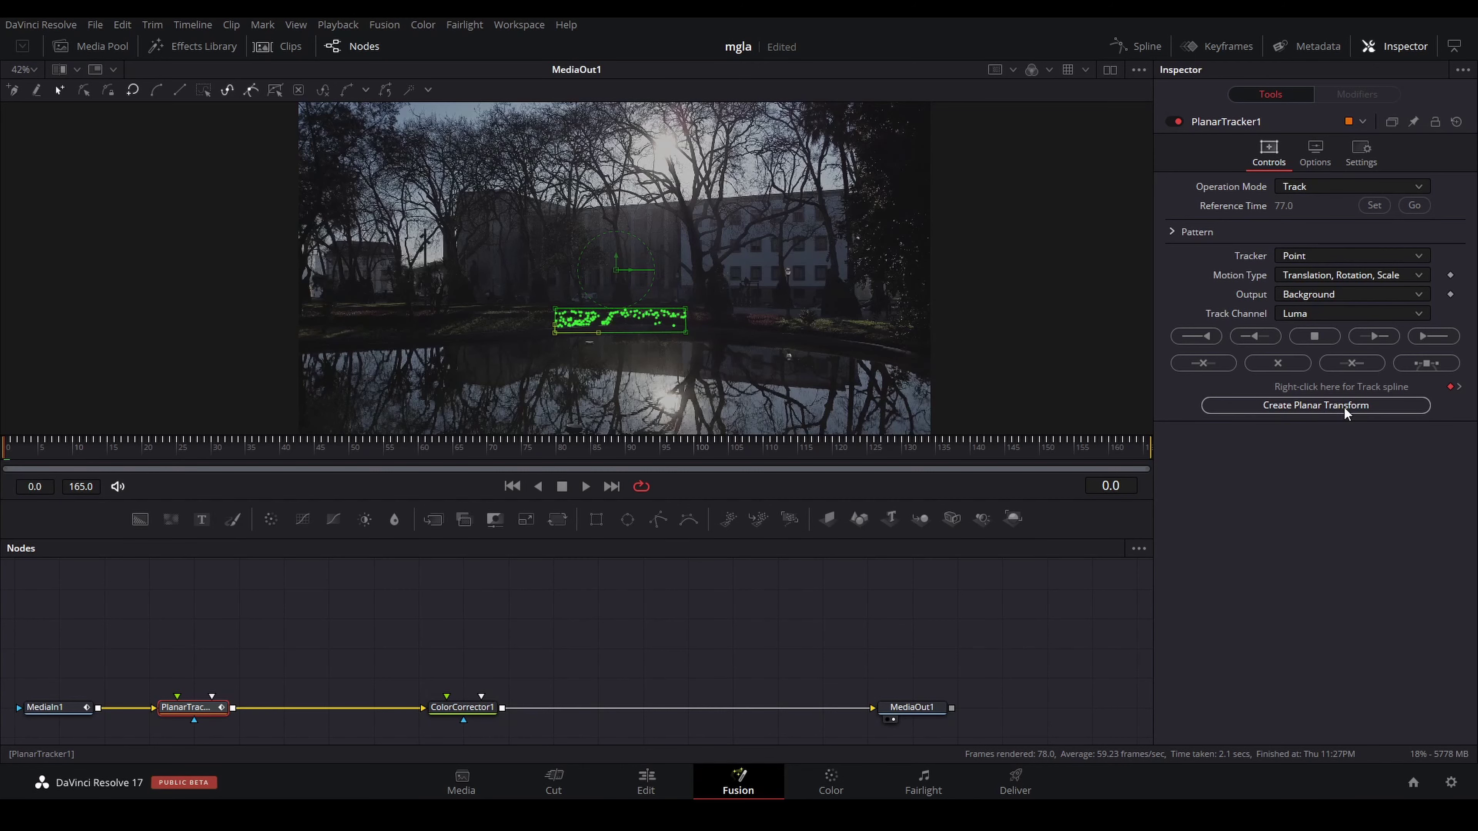
click(1320, 407)
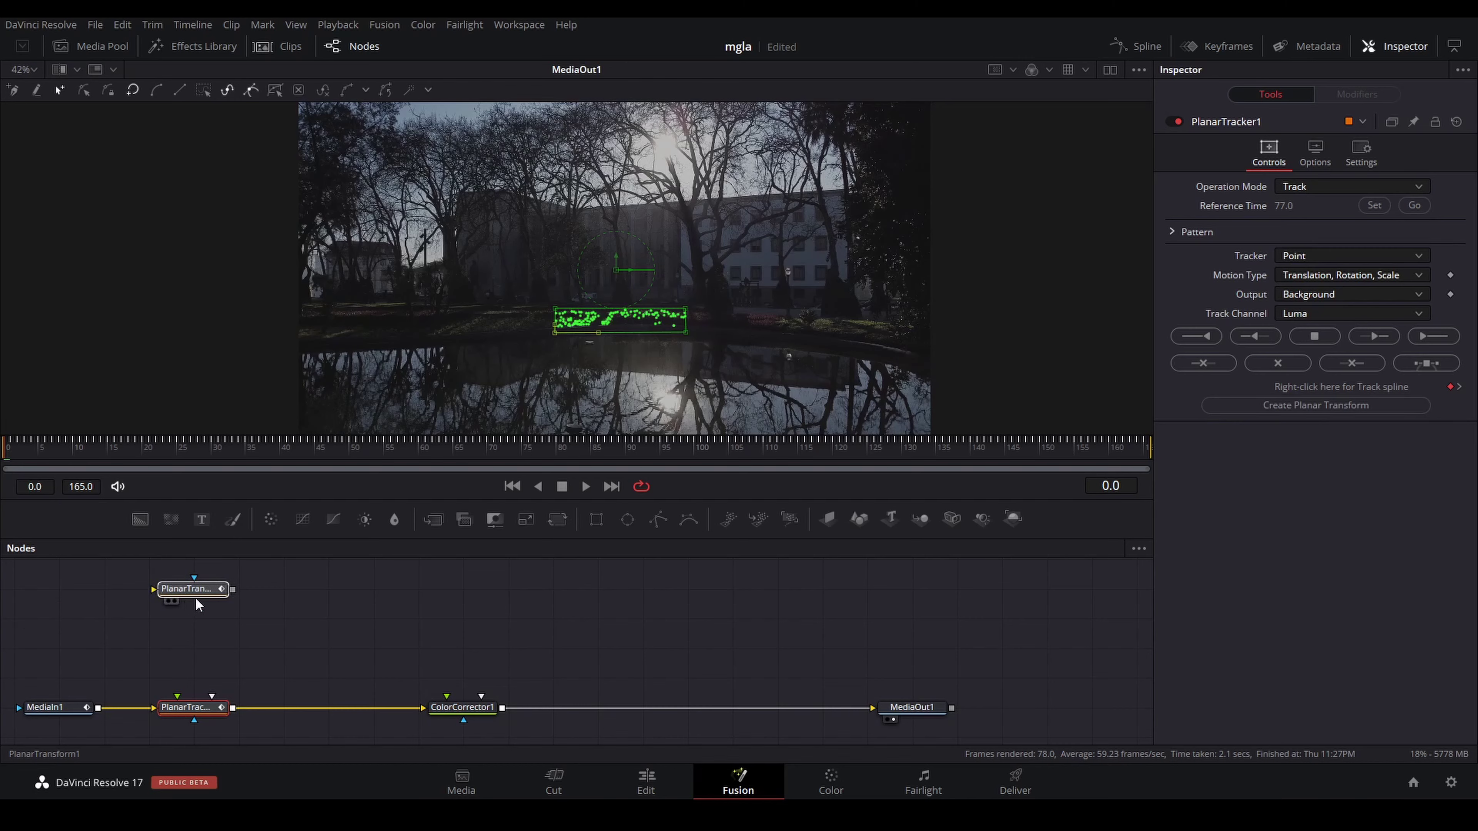
click(172, 634)
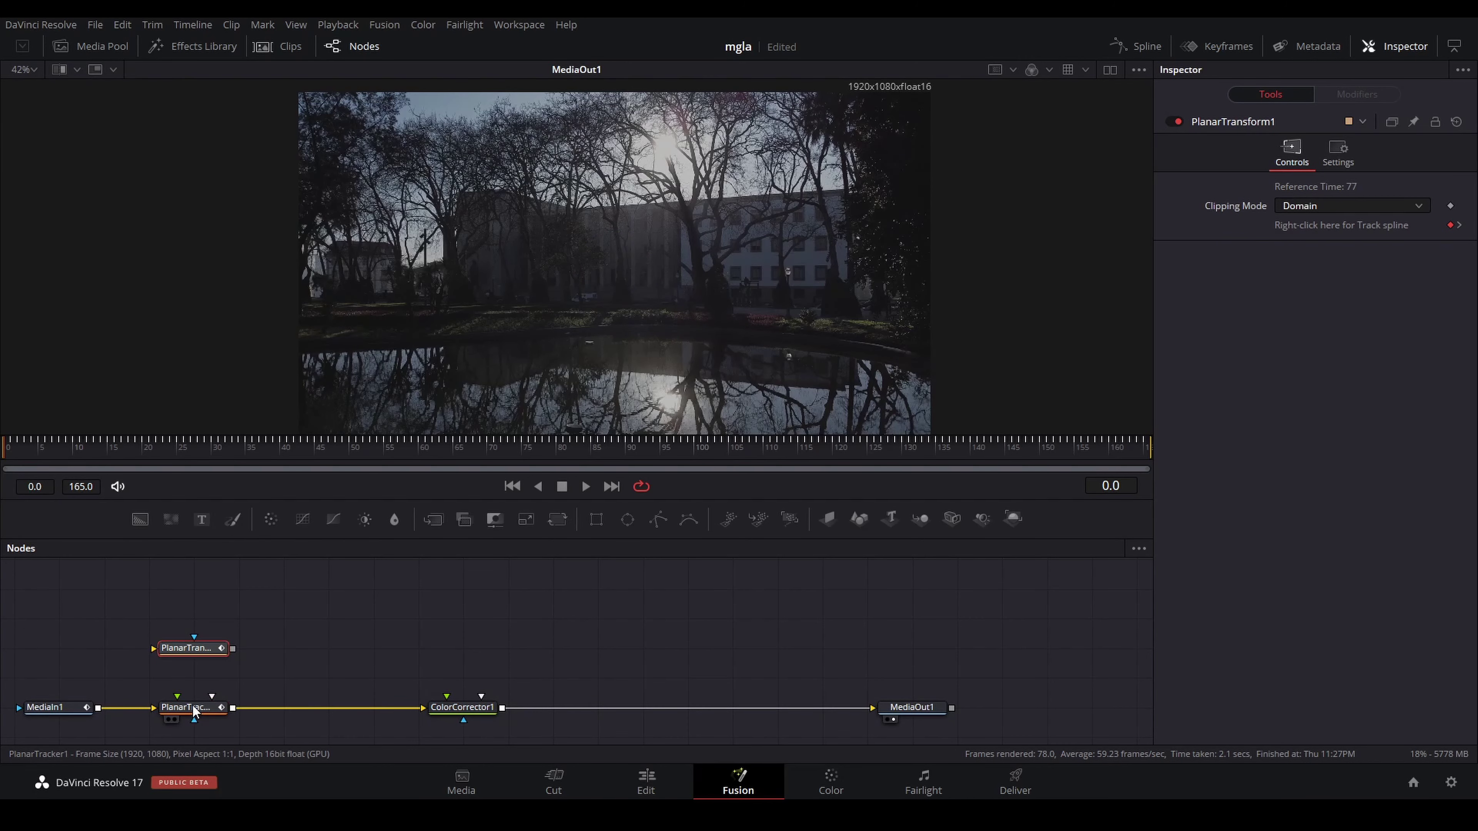
Step: Pull PlanarTracker1 out of the main chain and move PlanarTransform1 to the far left
drag(193, 710, 1048, 634)
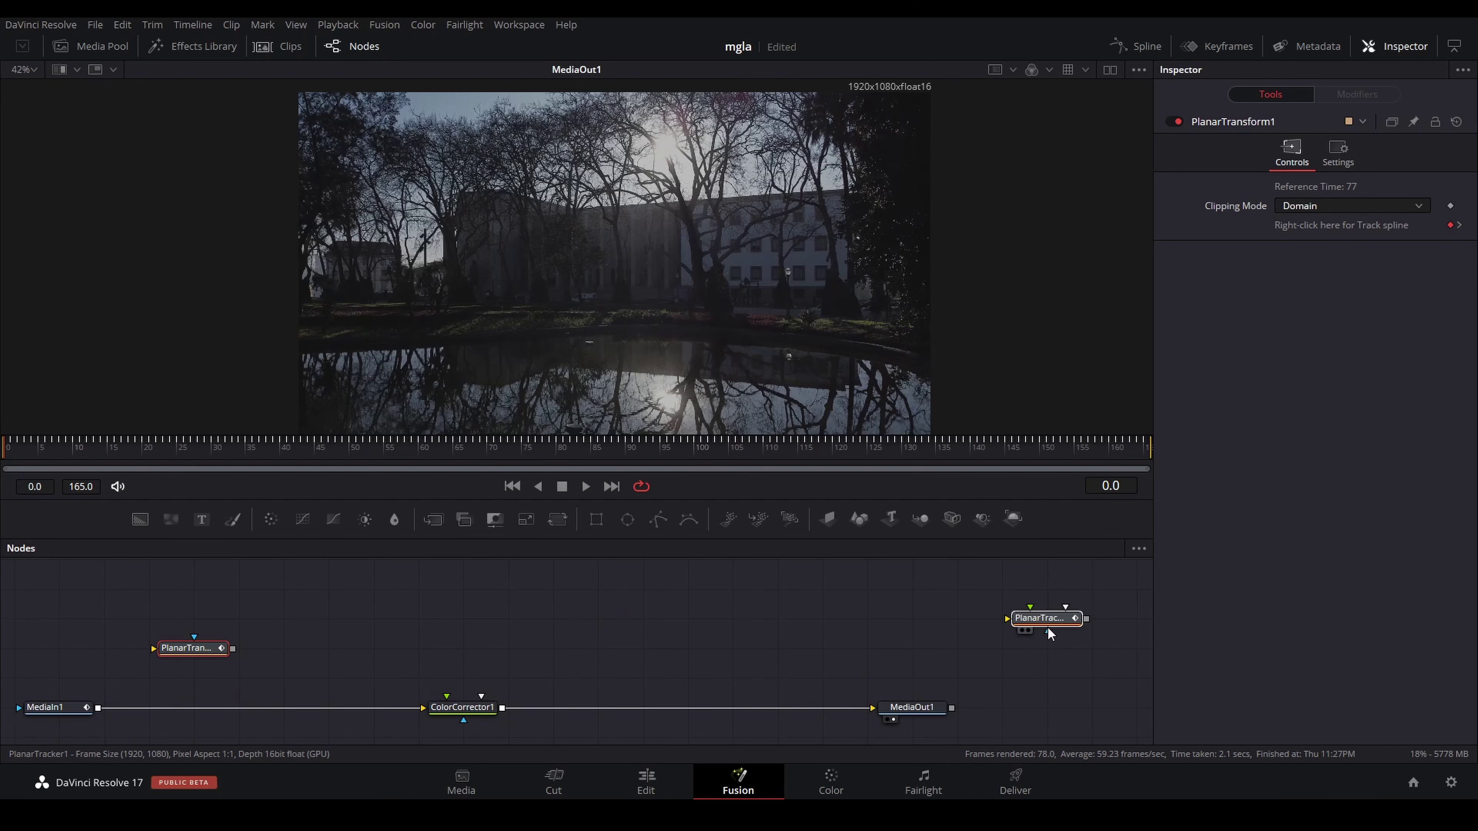
click(1050, 634)
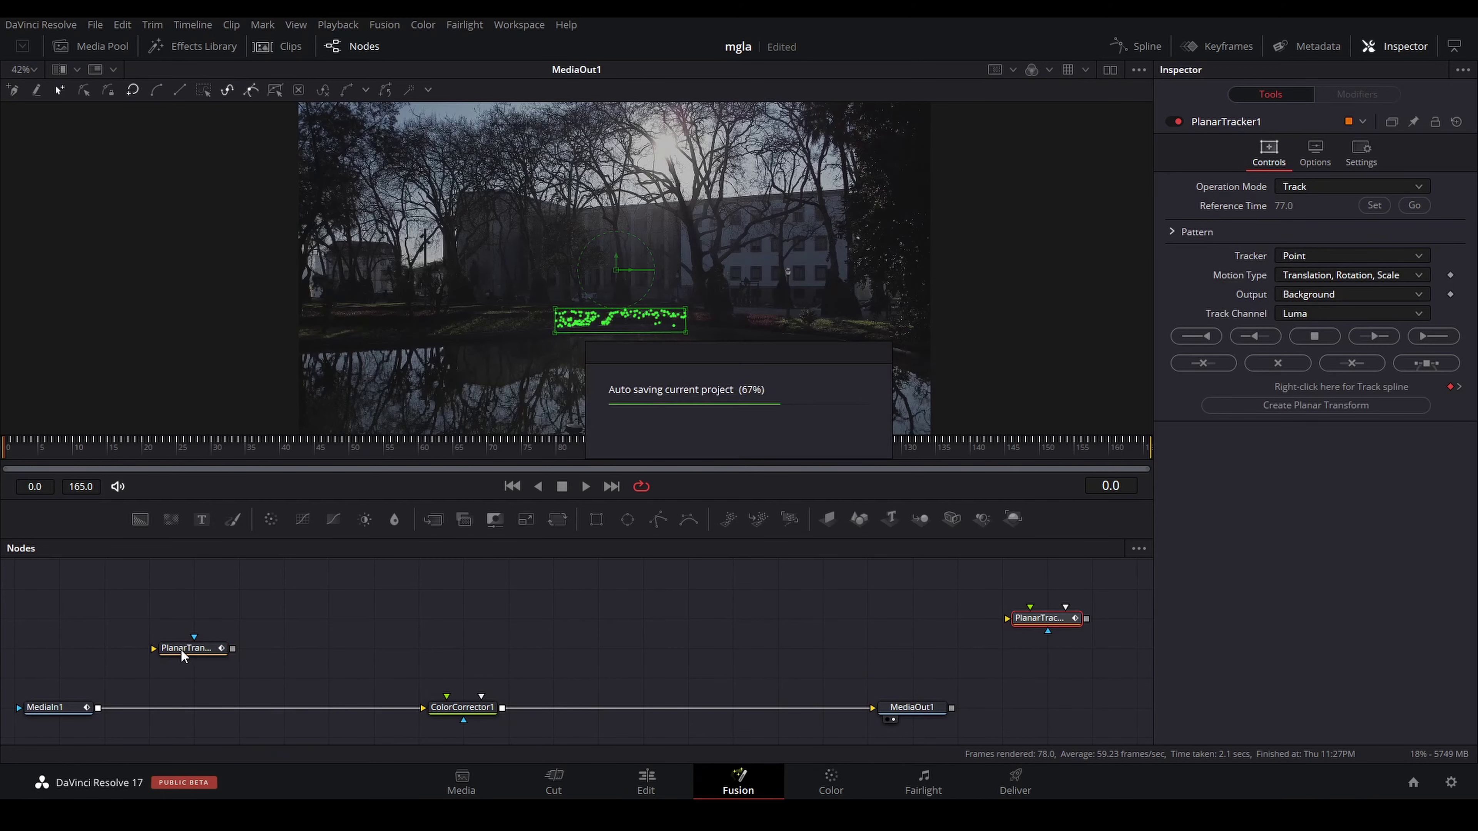
drag(187, 638, 52, 637)
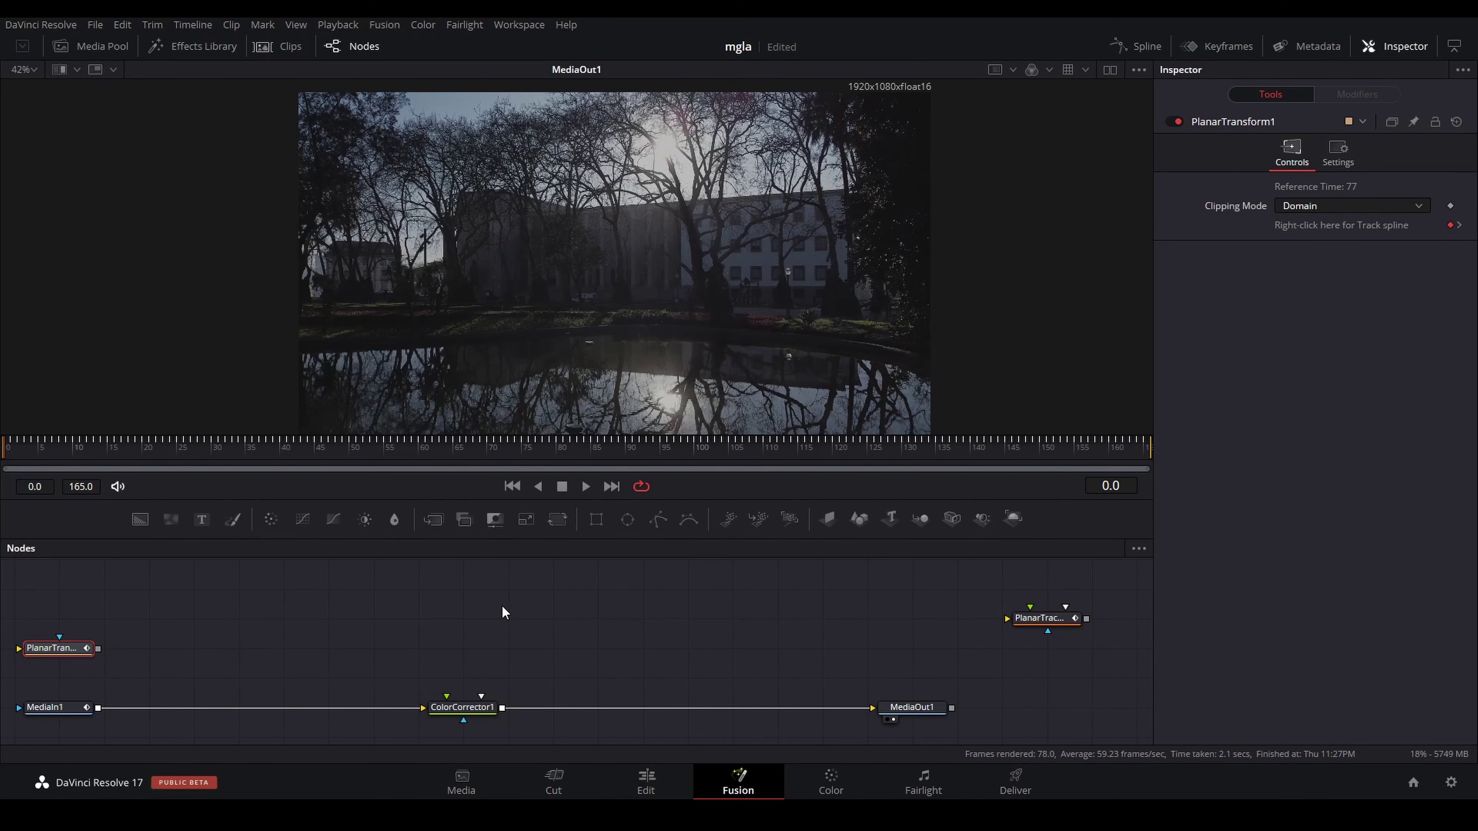
drag(466, 502, 467, 450)
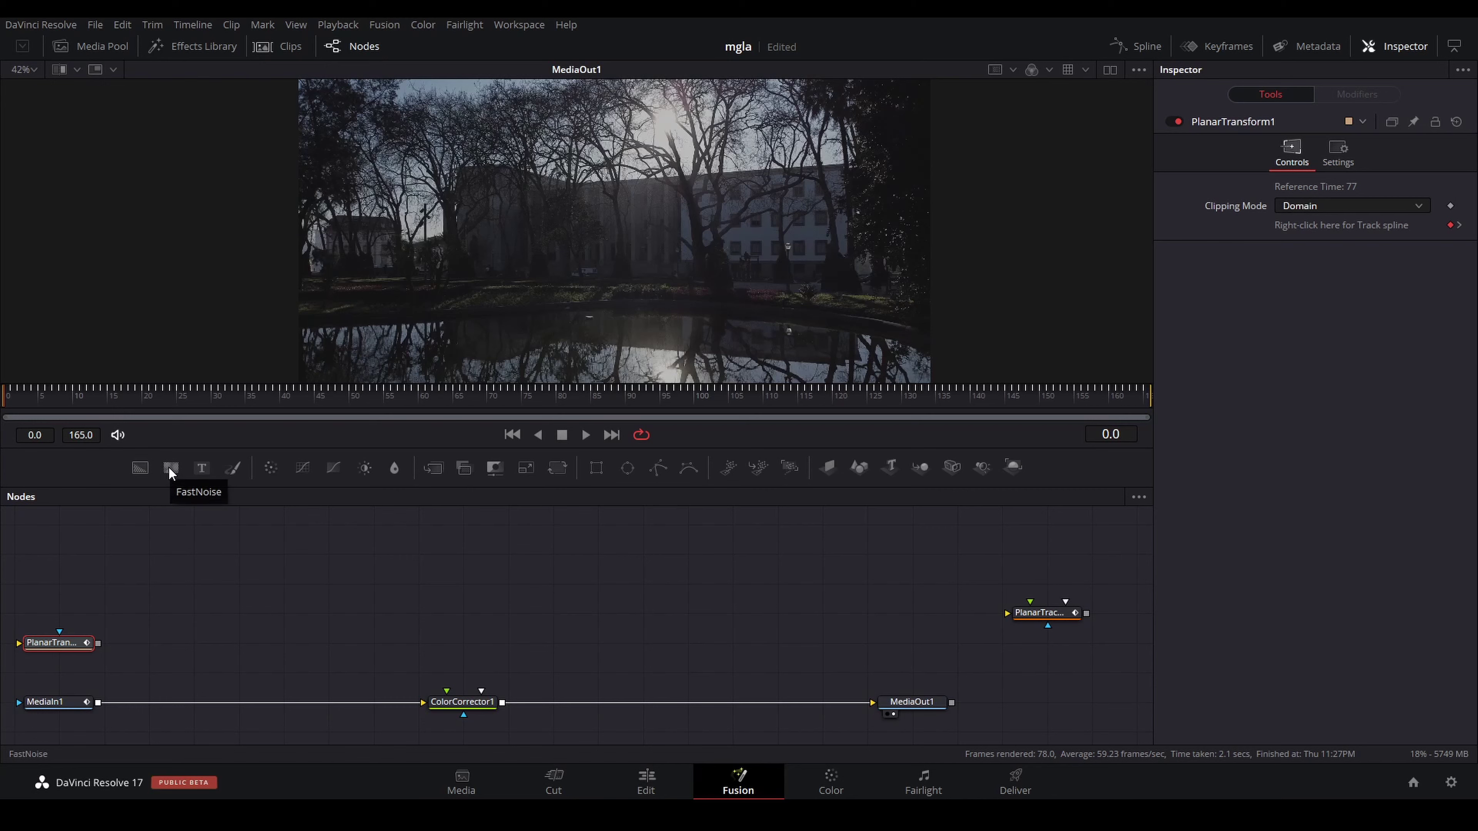
Step: Drop a FastNoise node onto the wire after ColorCorrector1, creating Merge1, and position FastNoise1 above it
mouse_move(169, 467)
mouse_down()
mouse_move(149, 585)
mouse_move(189, 707)
mouse_move(200, 695)
mouse_up()
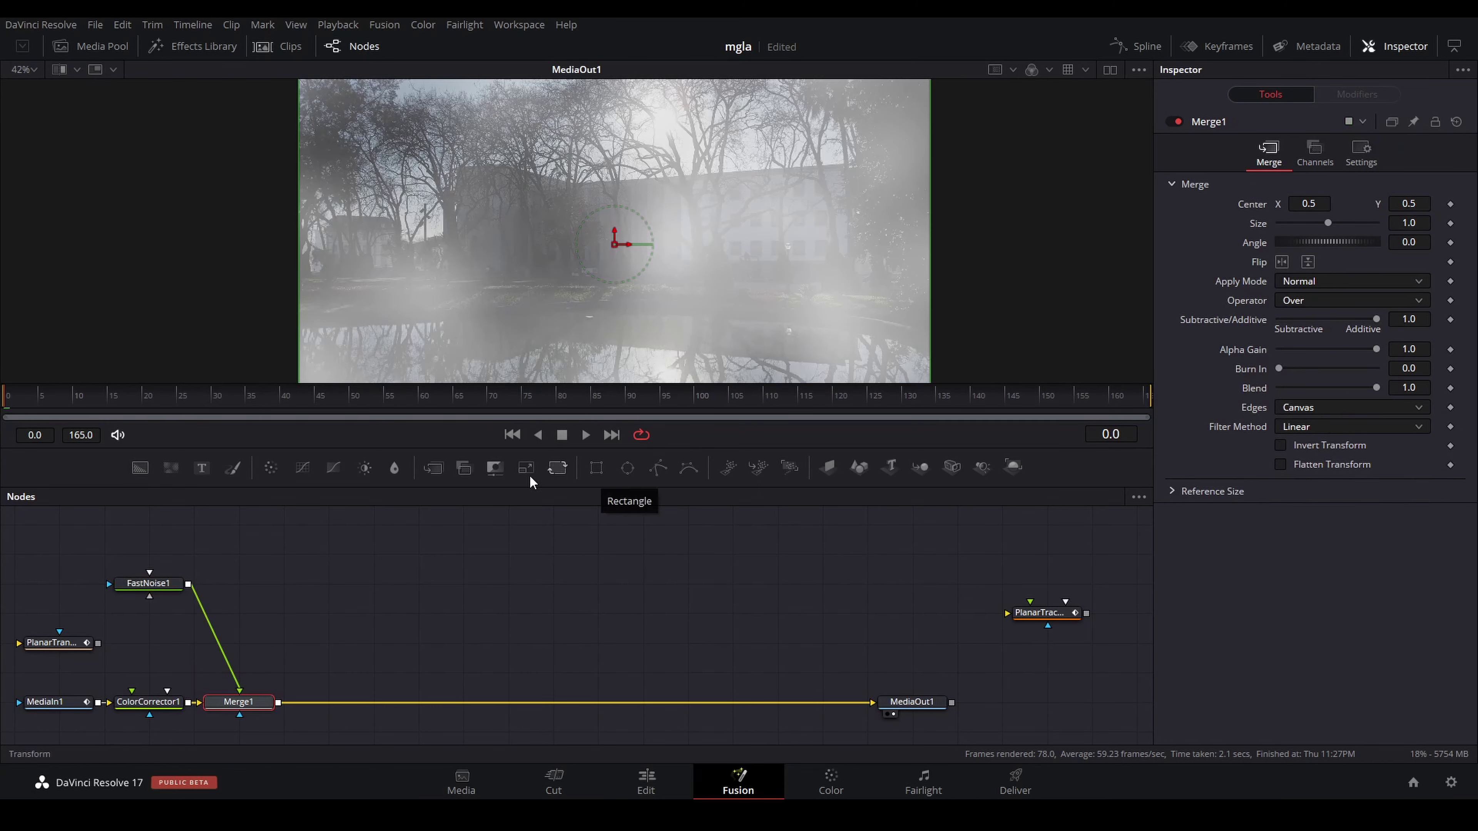
mouse_move(149, 590)
mouse_down()
mouse_move(240, 584)
mouse_move(240, 554)
mouse_up()
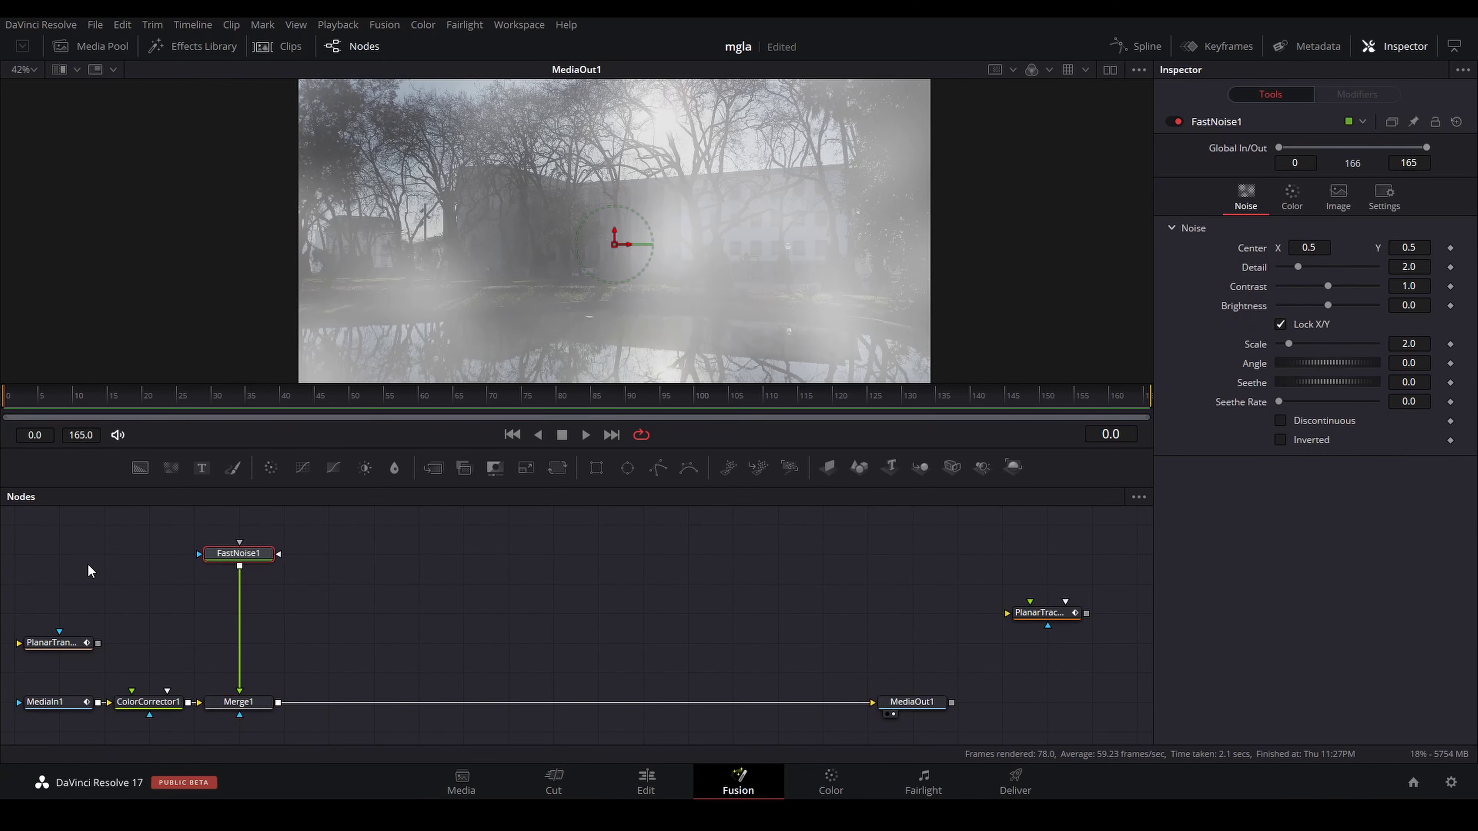
drag(237, 565, 237, 607)
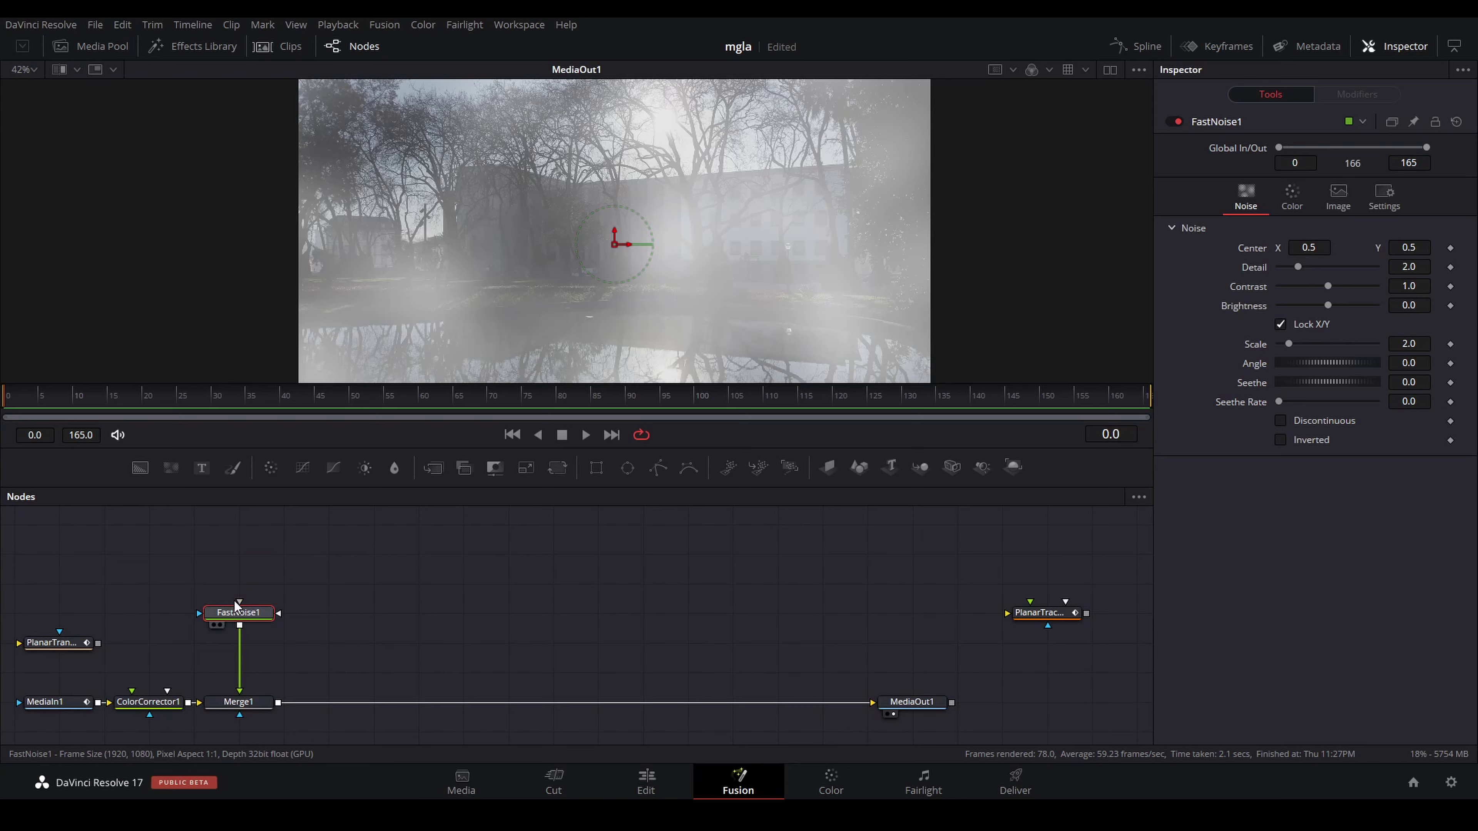
mouse_move(428, 452)
mouse_down()
mouse_move(446, 476)
mouse_move(446, 461)
mouse_up()
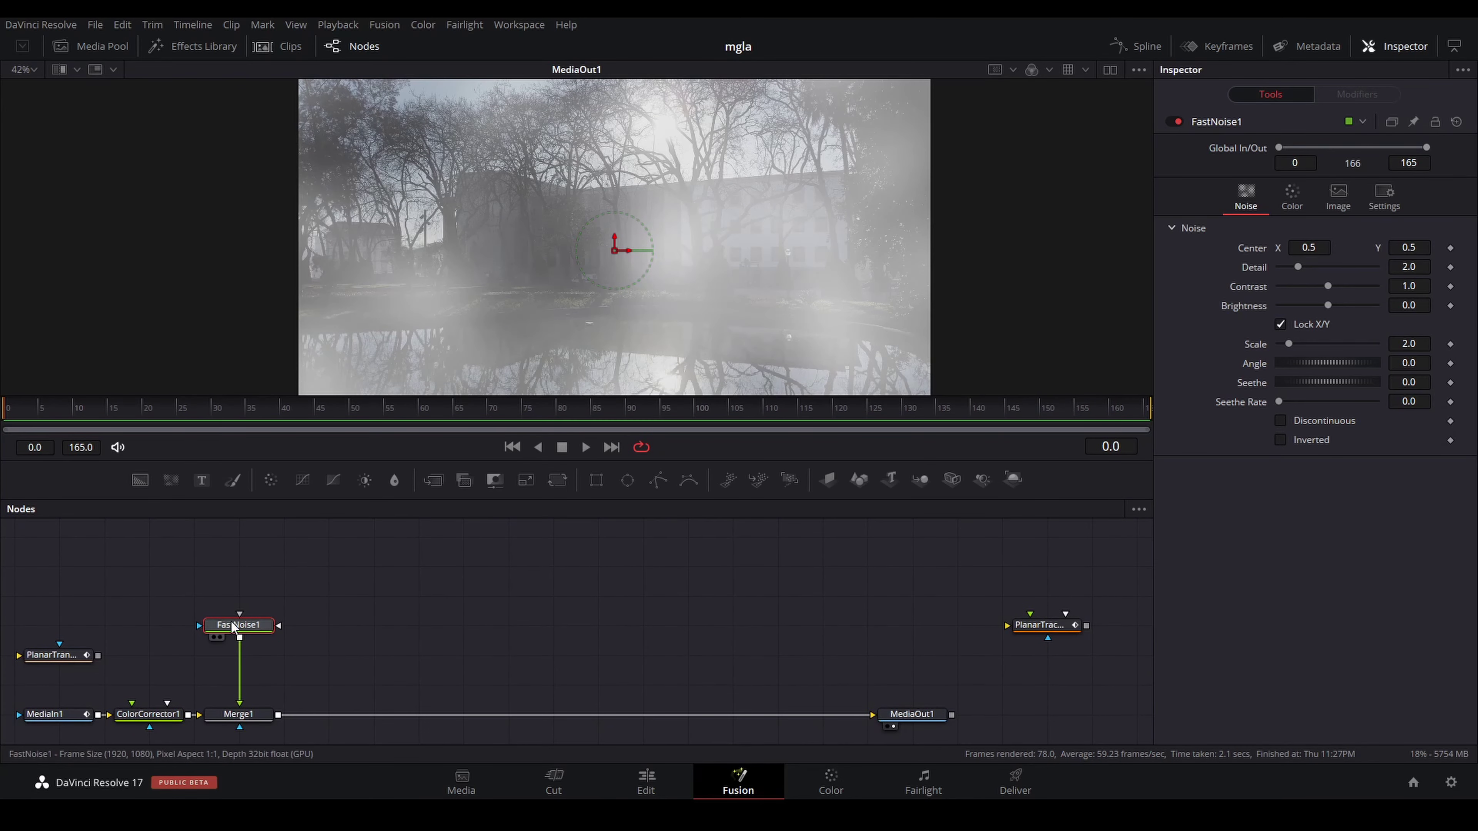
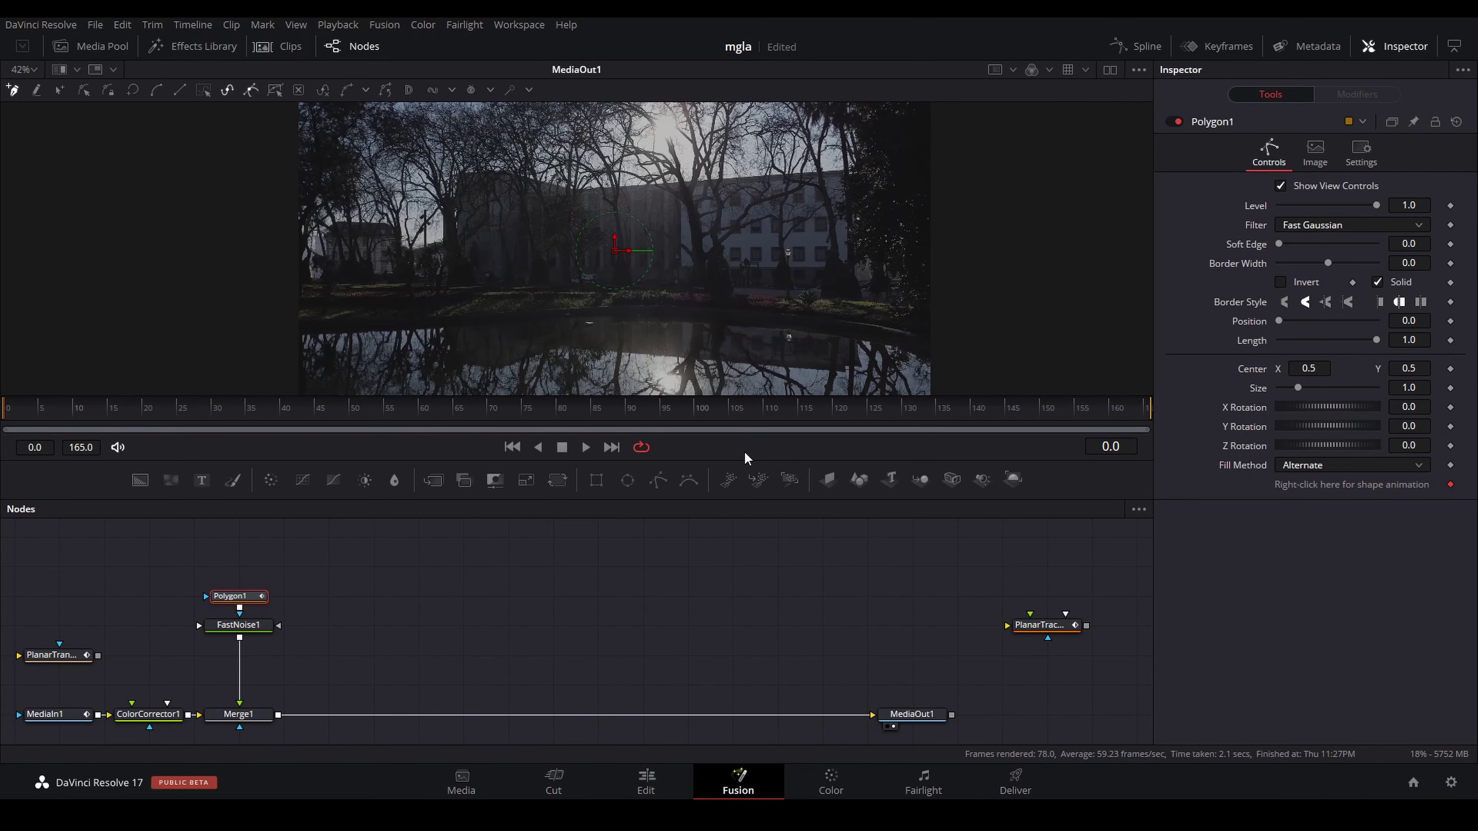
Step: Enlarge the viewer and place Polygon1 mask points from the pond's left, along the far shore, to the lower right
drag(741, 459, 741, 565)
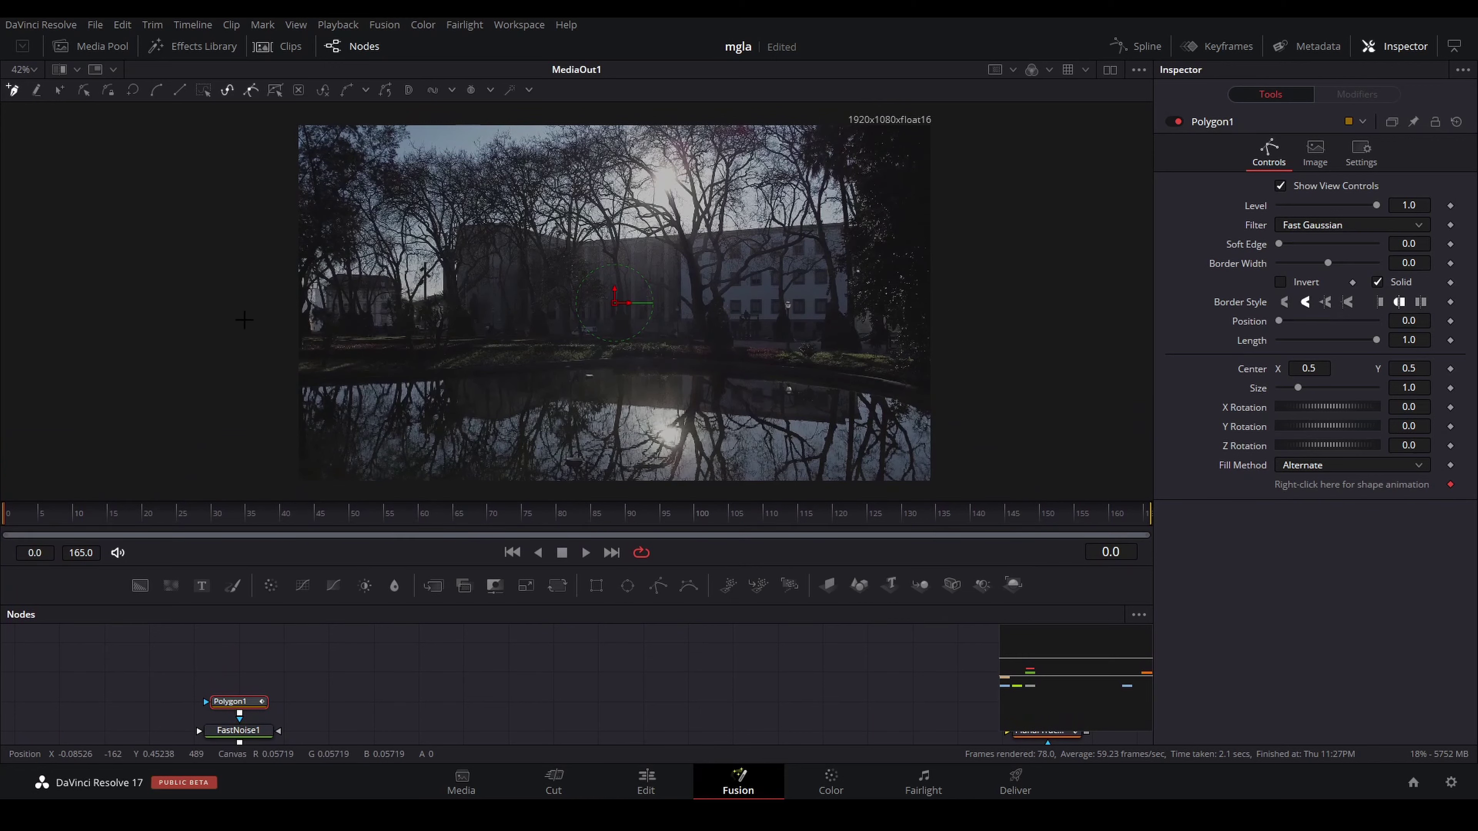
drag(271, 333, 334, 333)
drag(695, 361, 706, 361)
click(794, 338)
click(930, 330)
drag(1011, 347, 1051, 363)
click(1053, 415)
drag(1048, 452, 1027, 463)
Step: Continue the mask along the bottom and up the left side, closing it on the first point
click(916, 470)
click(676, 473)
click(454, 460)
click(330, 460)
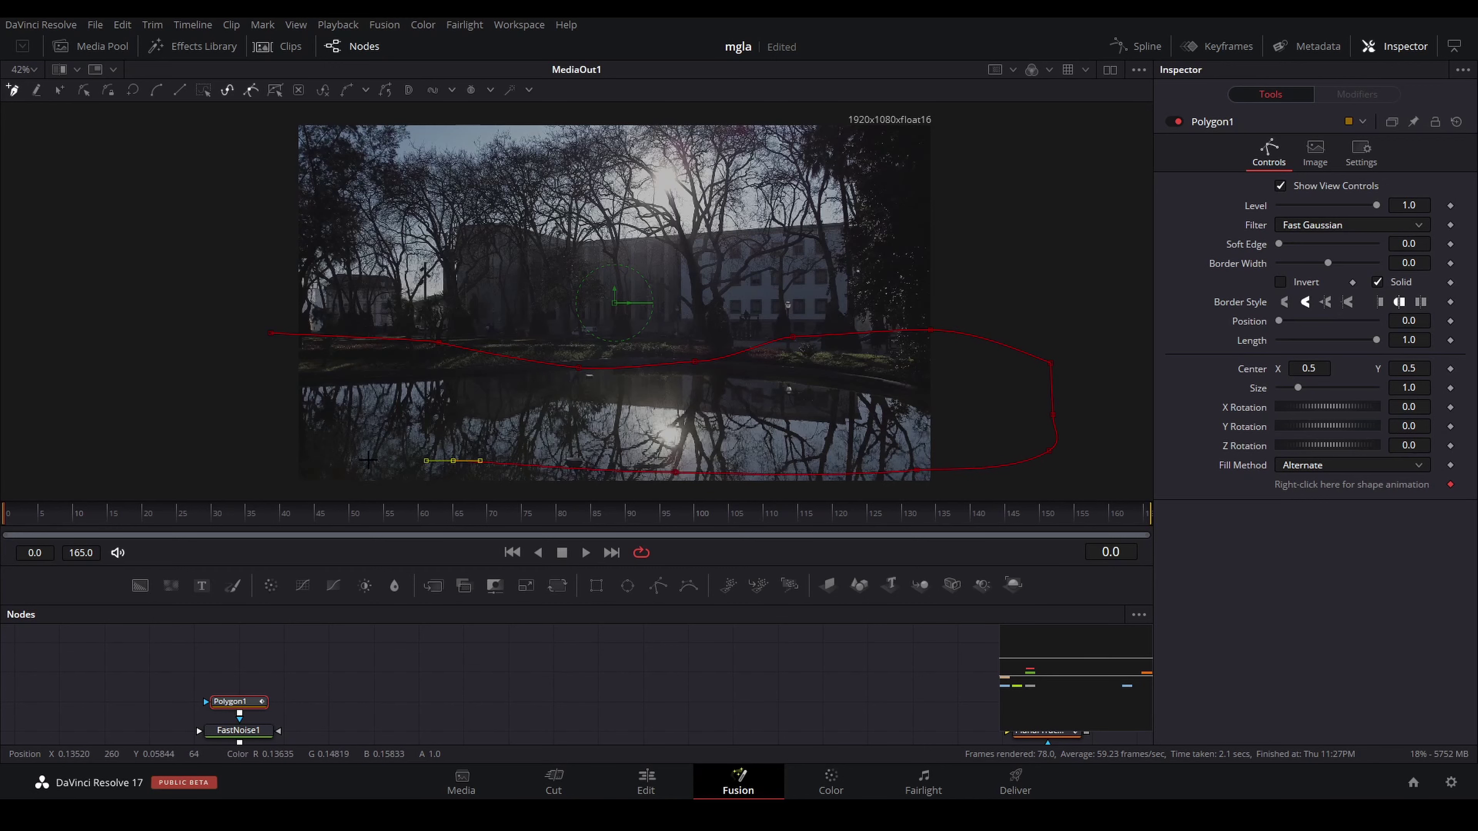
click(182, 467)
click(187, 389)
click(245, 338)
click(271, 333)
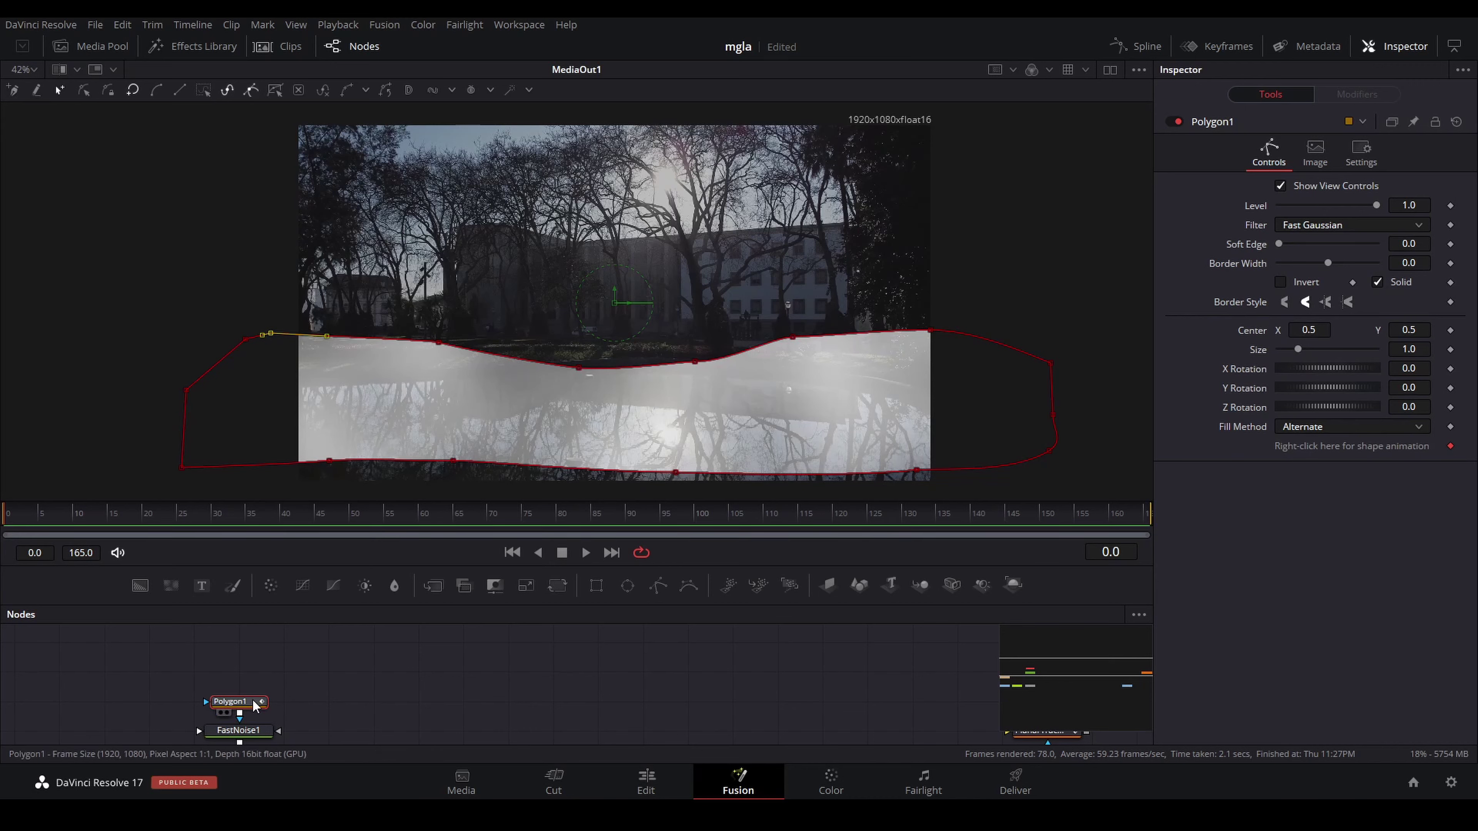
Step: Raise the Polygon1 mask's Soft Edge to about 0.11 and select the FastNoise1 node
drag(1279, 244, 1341, 242)
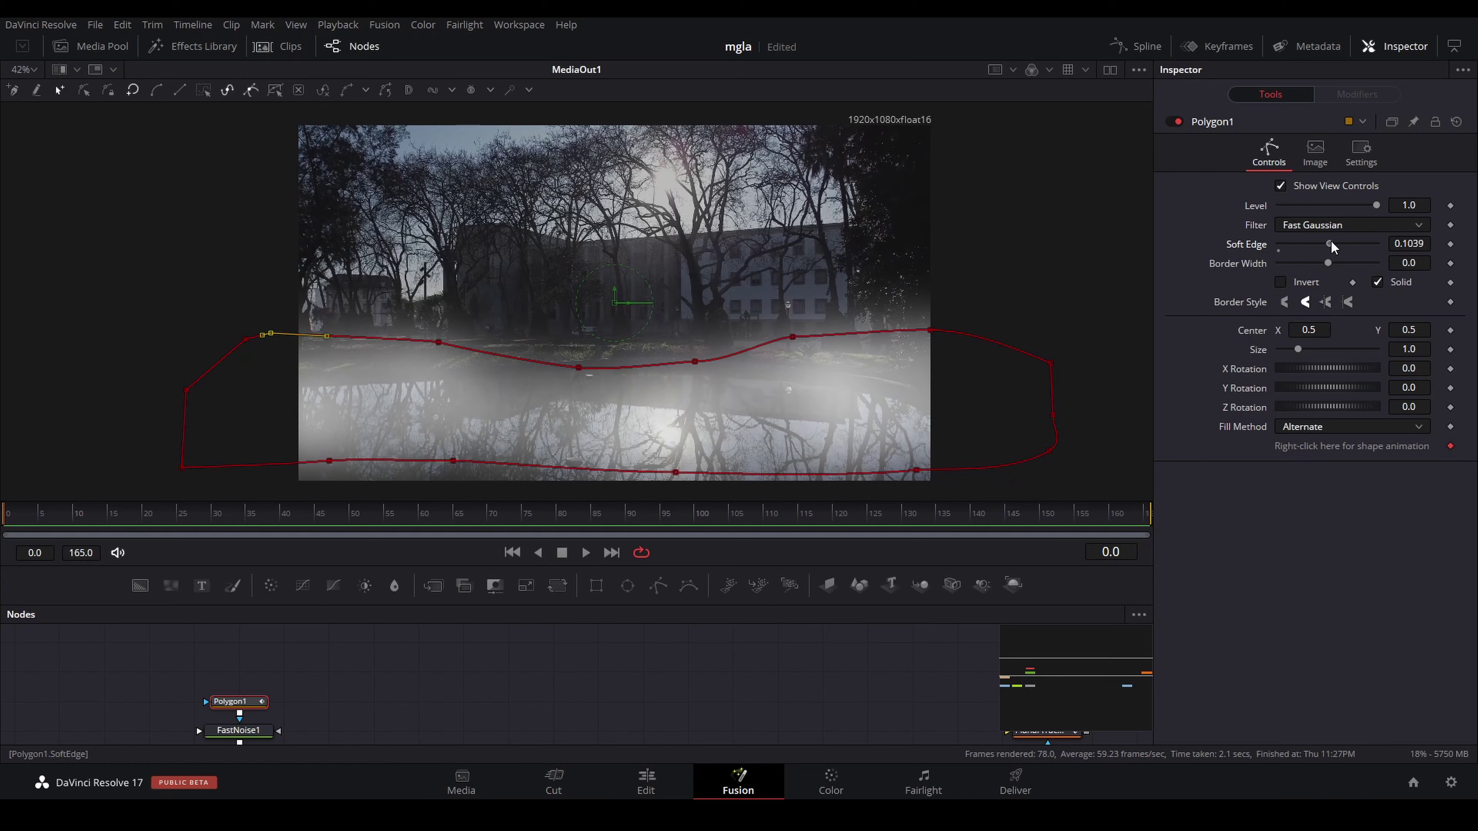
scroll(239, 699, down, 2)
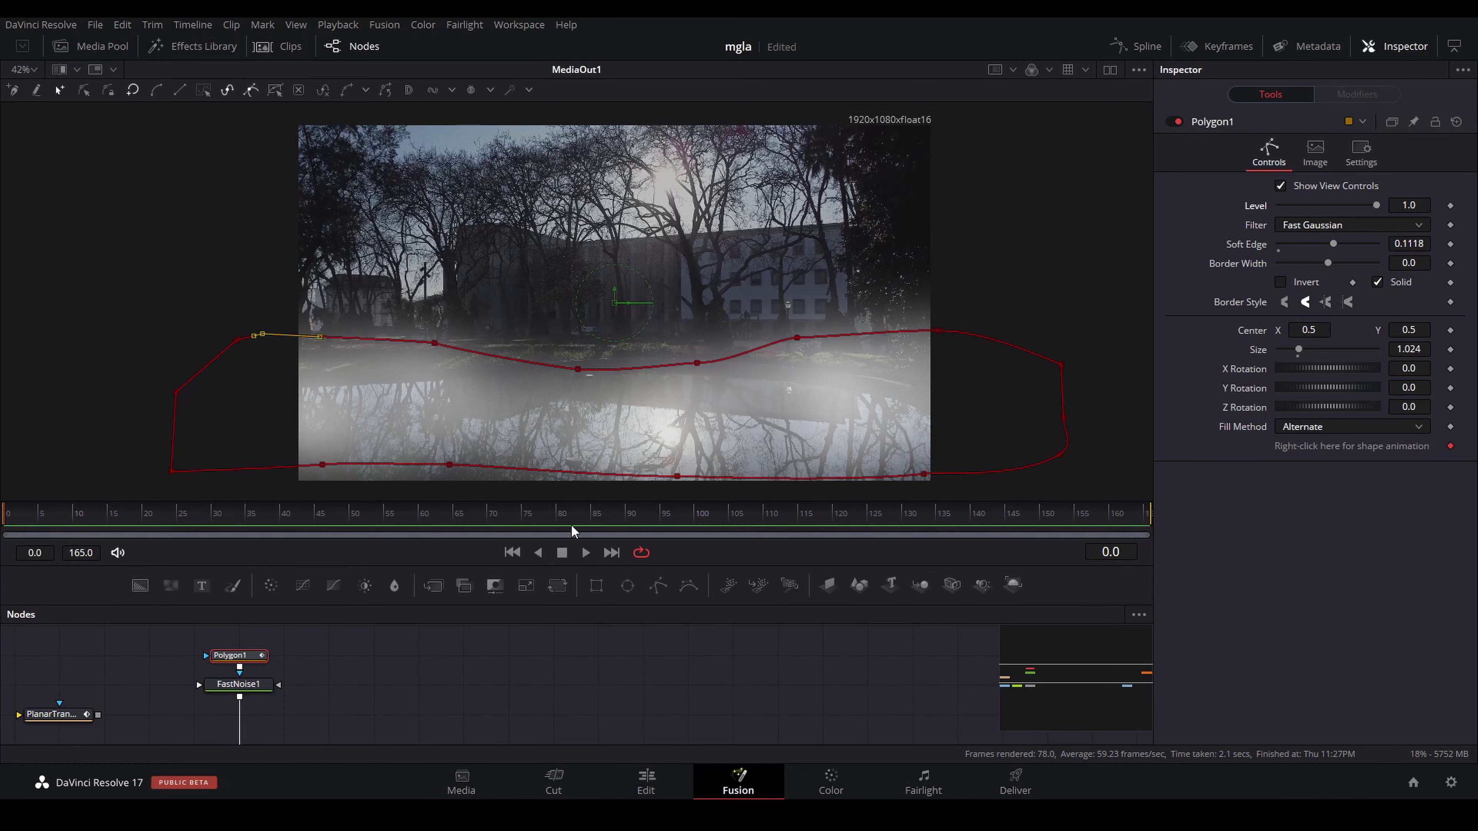
click(239, 684)
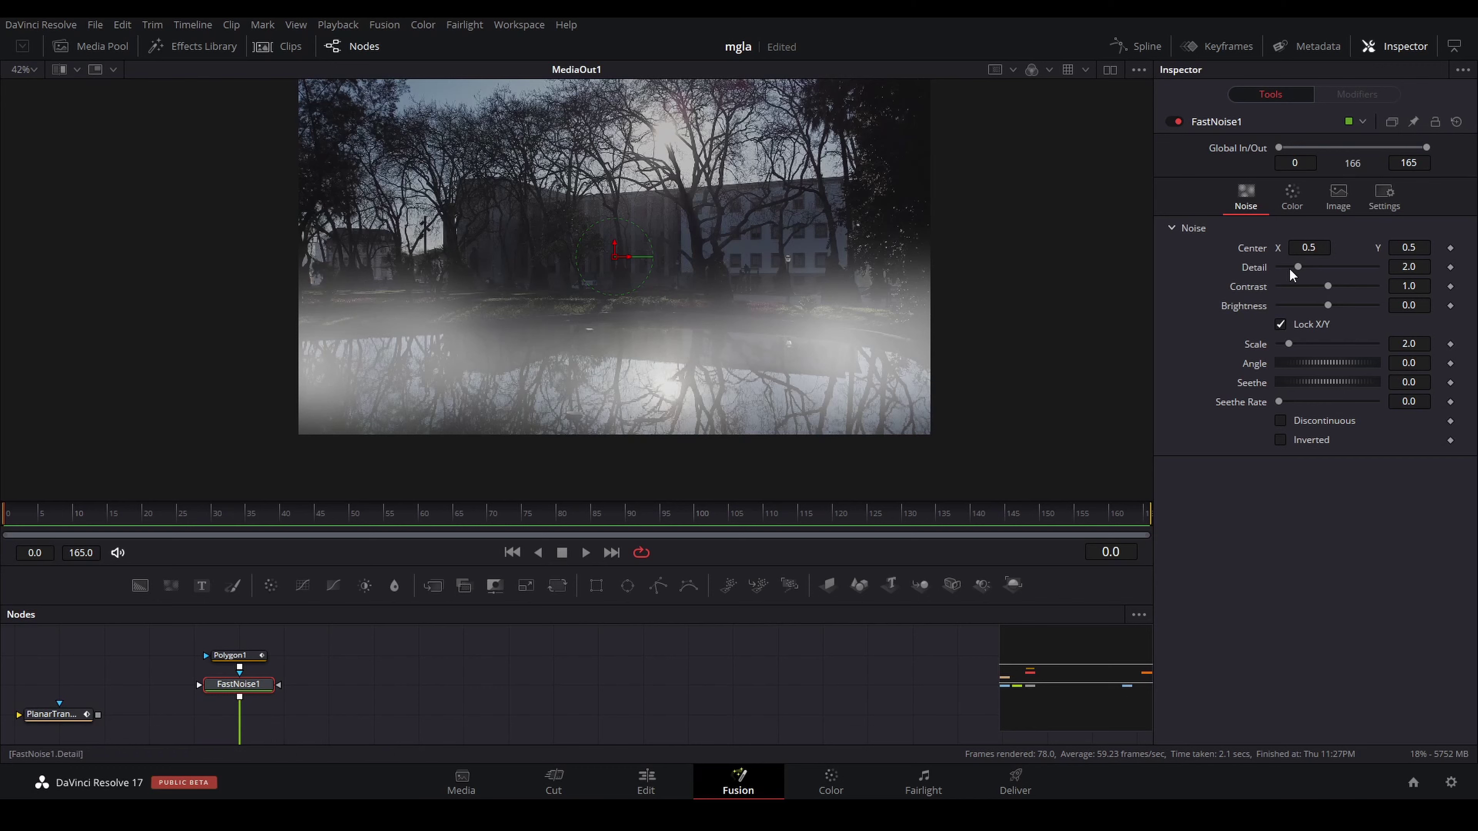
Step: Set FastNoise1 to Detail 6.93, Brightness -0.201, Scale 3.6, Seethe 0.02 and Seethe Rate 0.03
drag(1297, 266, 1346, 267)
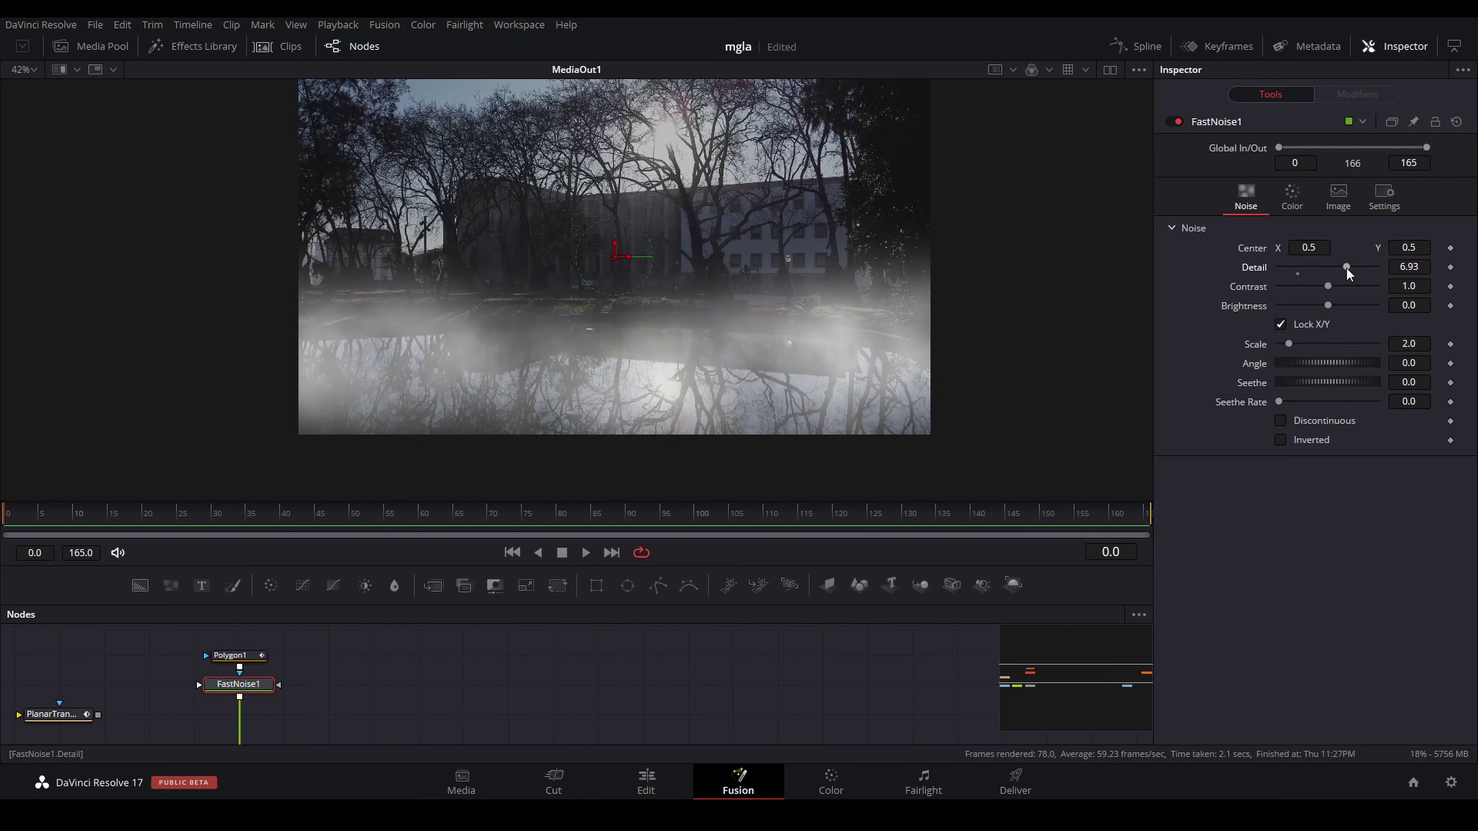
drag(1409, 305, 1402, 305)
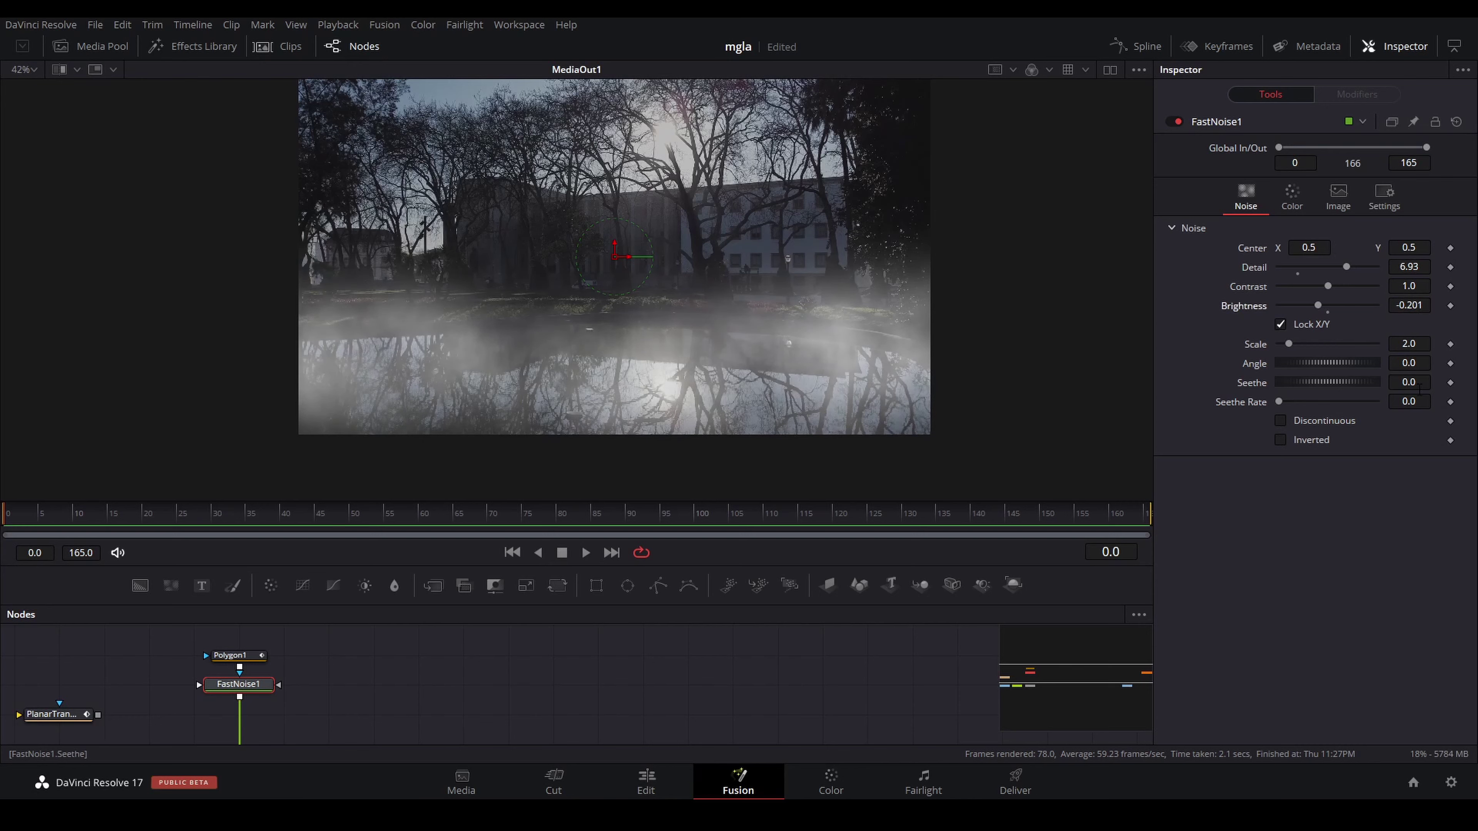
mouse_move(1409, 343)
mouse_down()
mouse_move(1473, 344)
mouse_move(1406, 343)
mouse_up()
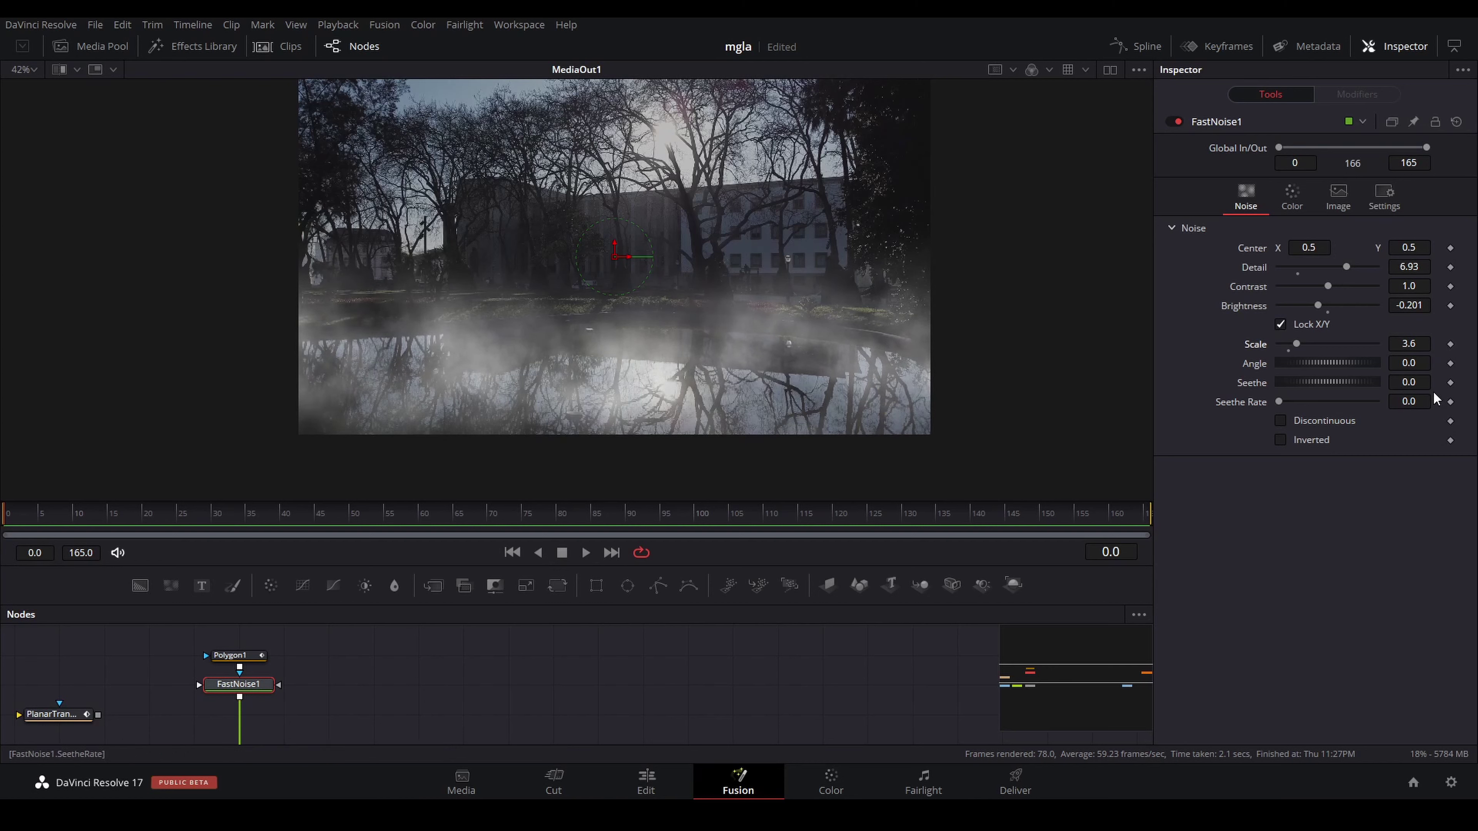
drag(1408, 382, 1411, 401)
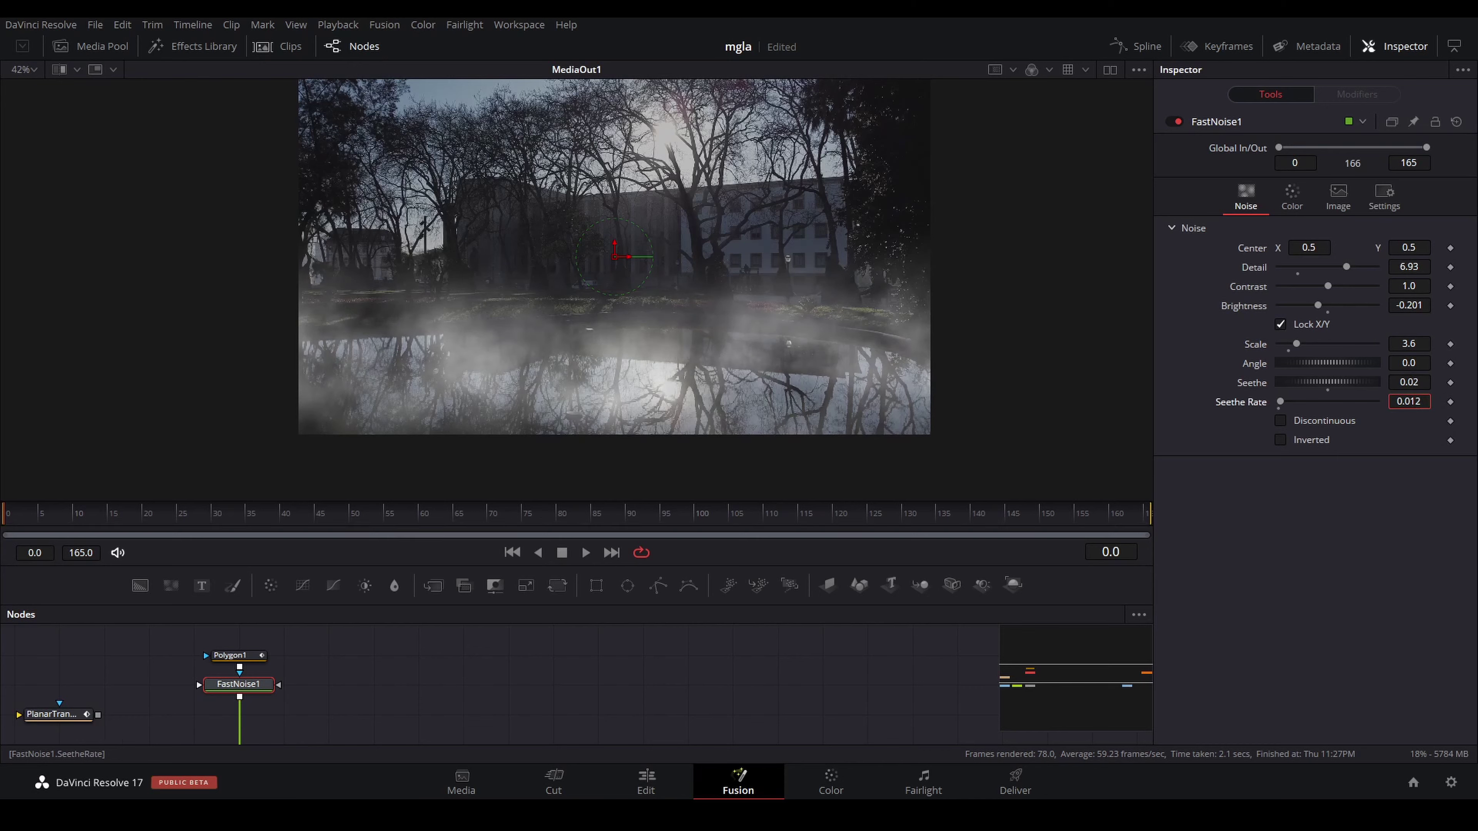
text(0.02)
drag(1409, 401, 1409, 408)
Step: Preview the fog animation, nudge Seethe Rate slightly higher, and stop playback
click(586, 553)
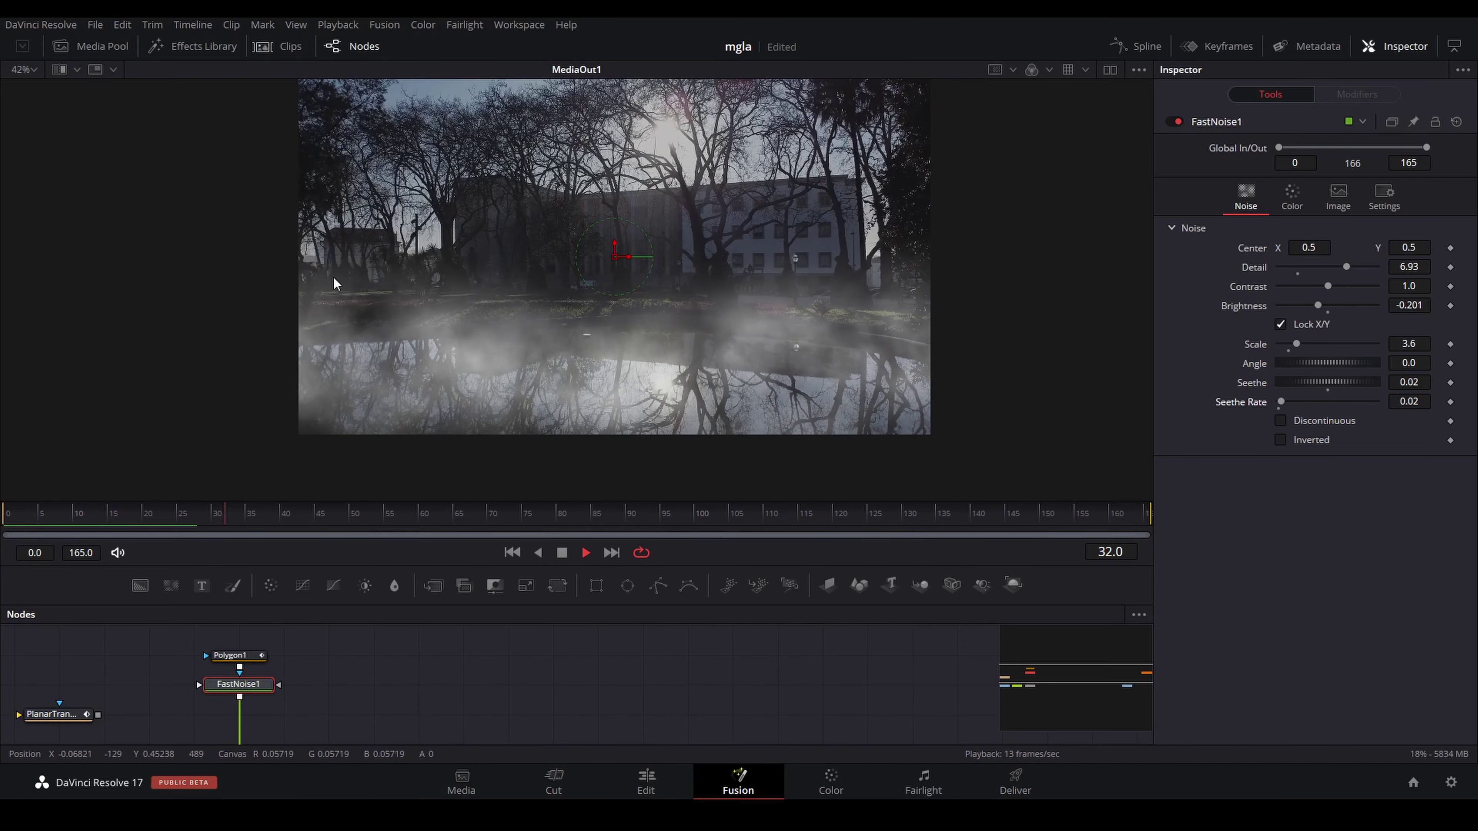
click(966, 514)
drag(1281, 402, 1282, 402)
click(752, 514)
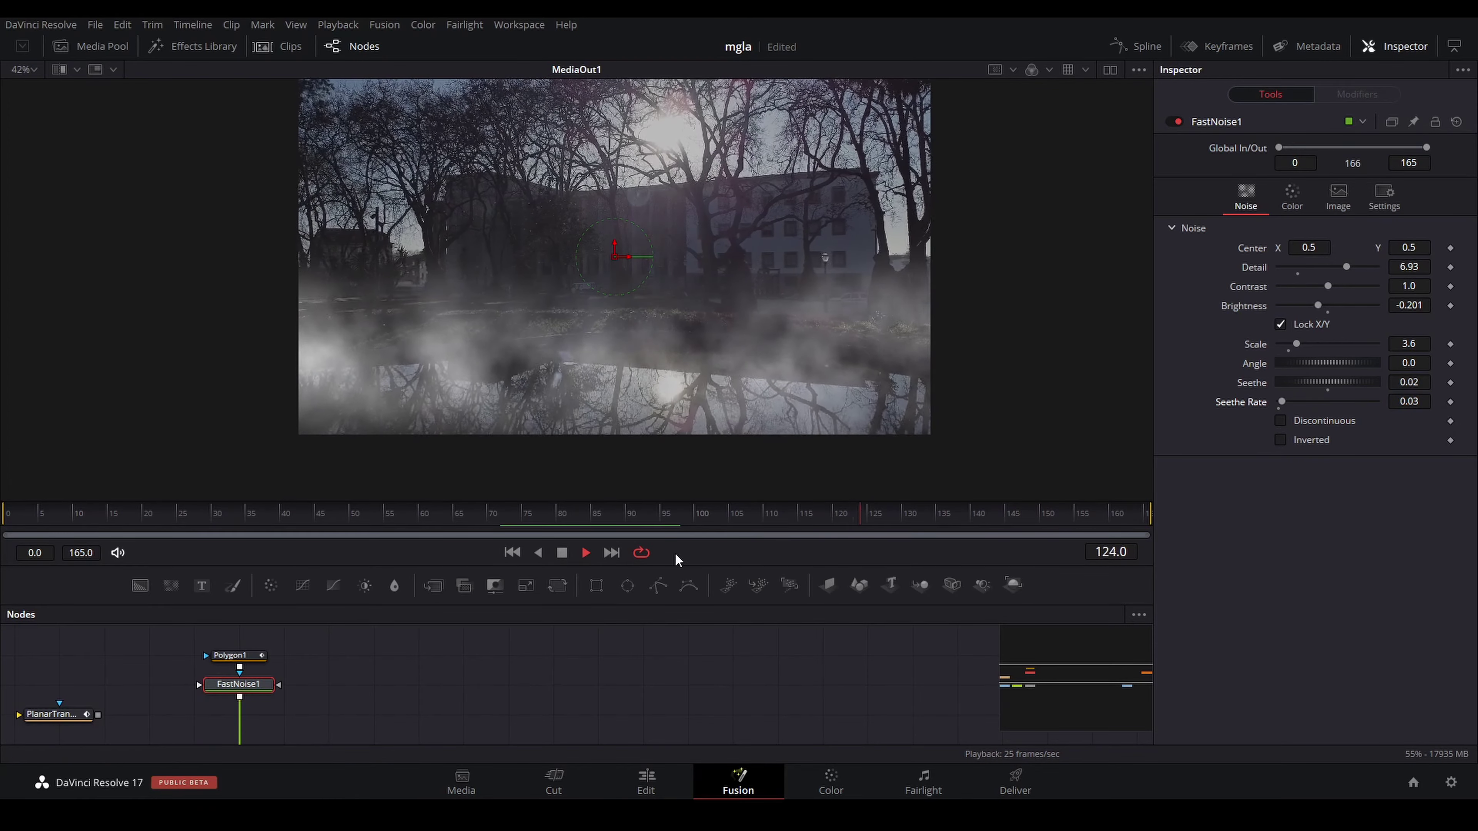
click(562, 554)
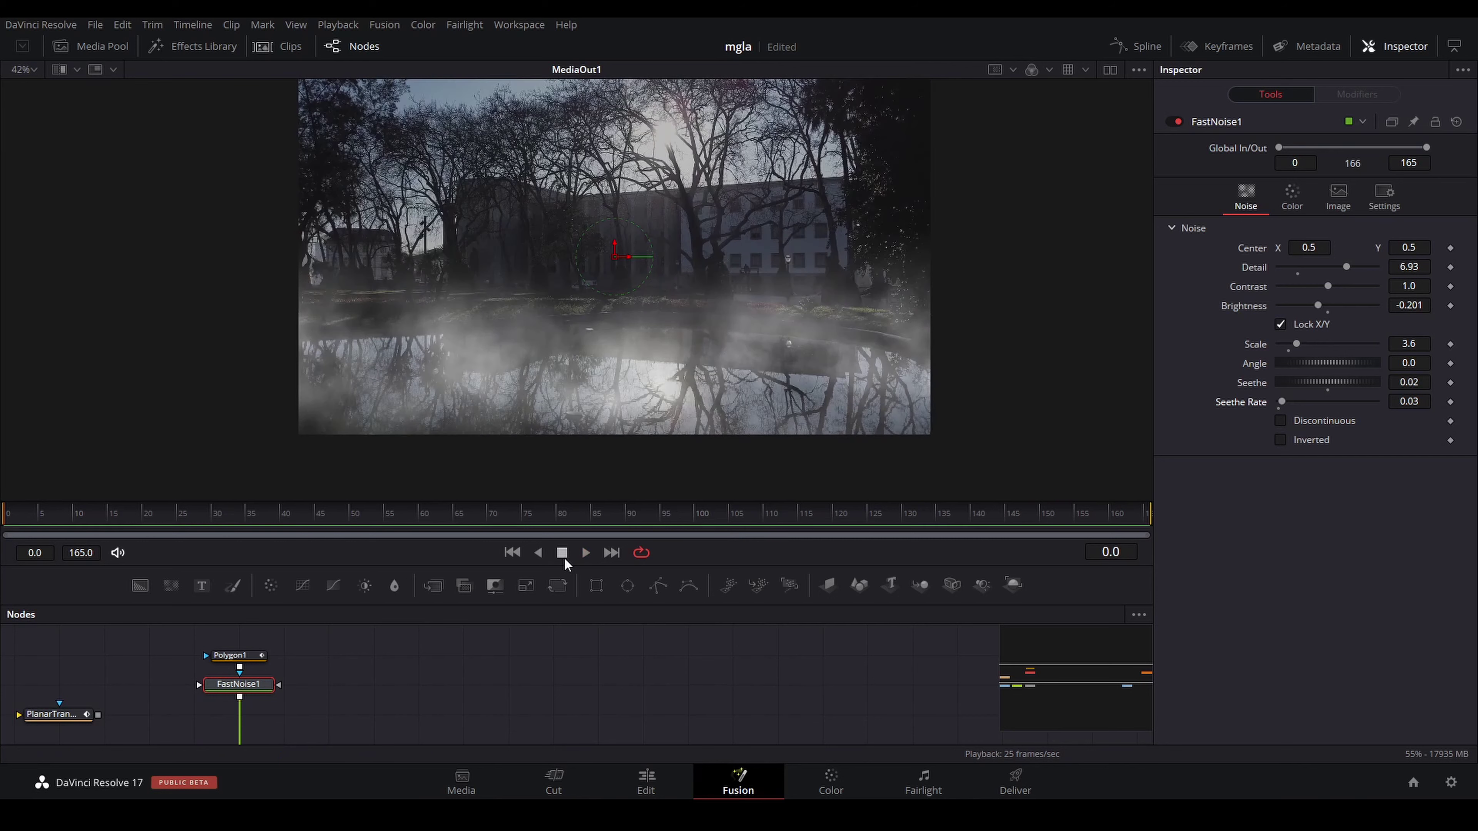
Step: Insert PlanarTransform1 between FastNoise1 and Merge1, then play the comp to check the tracked fog
drag(681, 564, 684, 506)
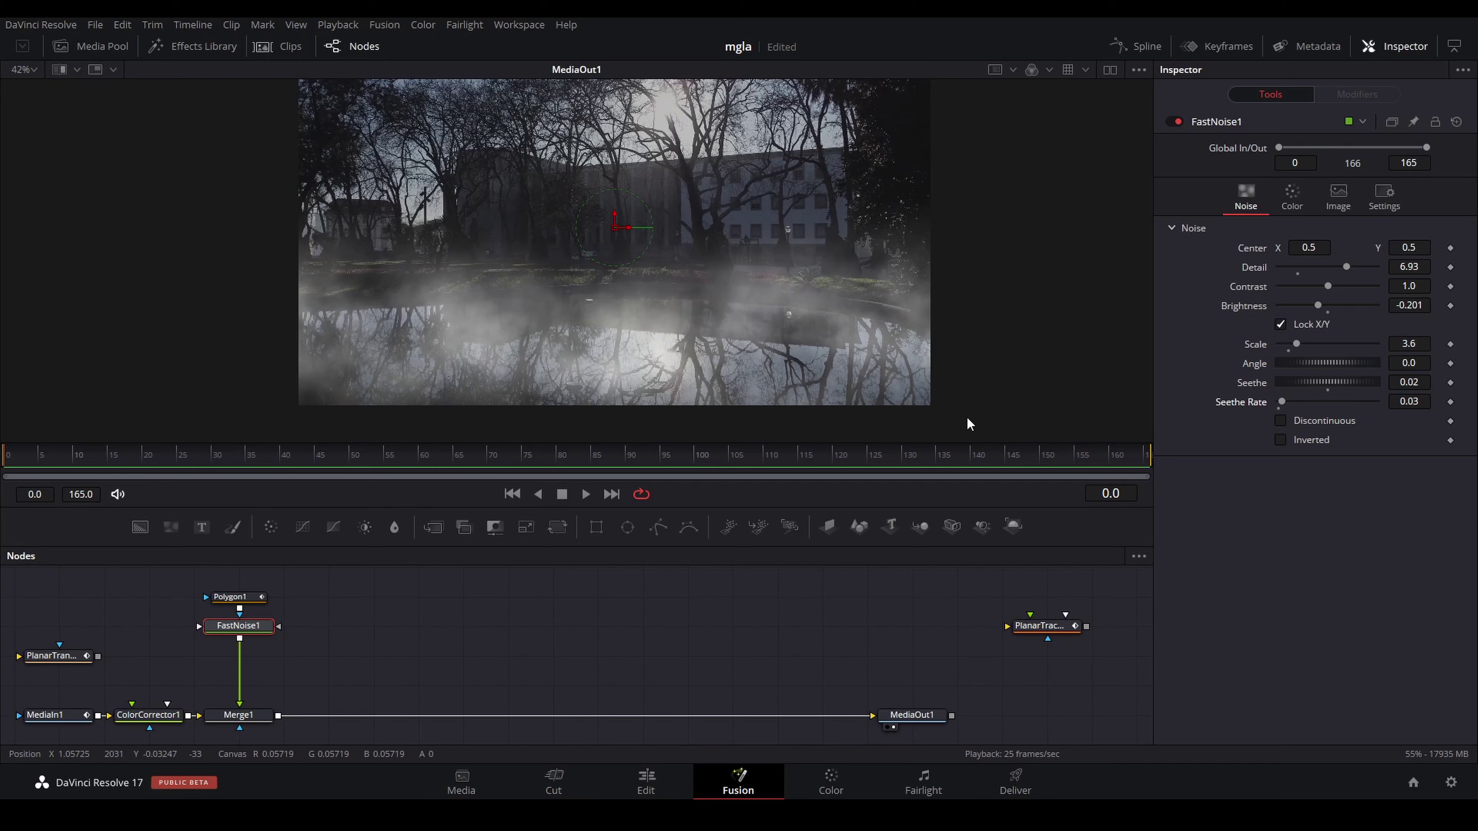
drag(70, 655, 113, 625)
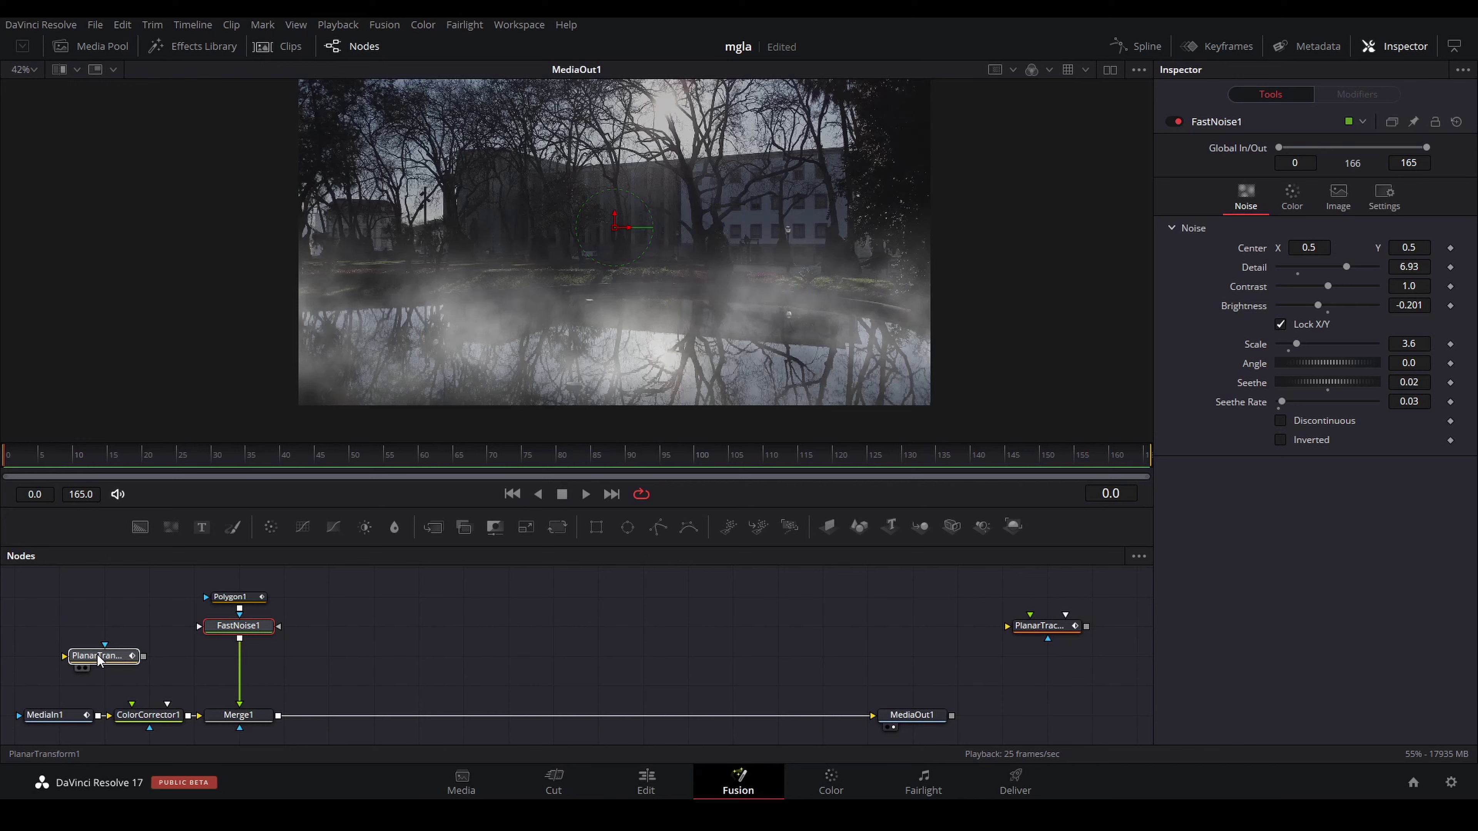
drag(97, 656, 244, 685)
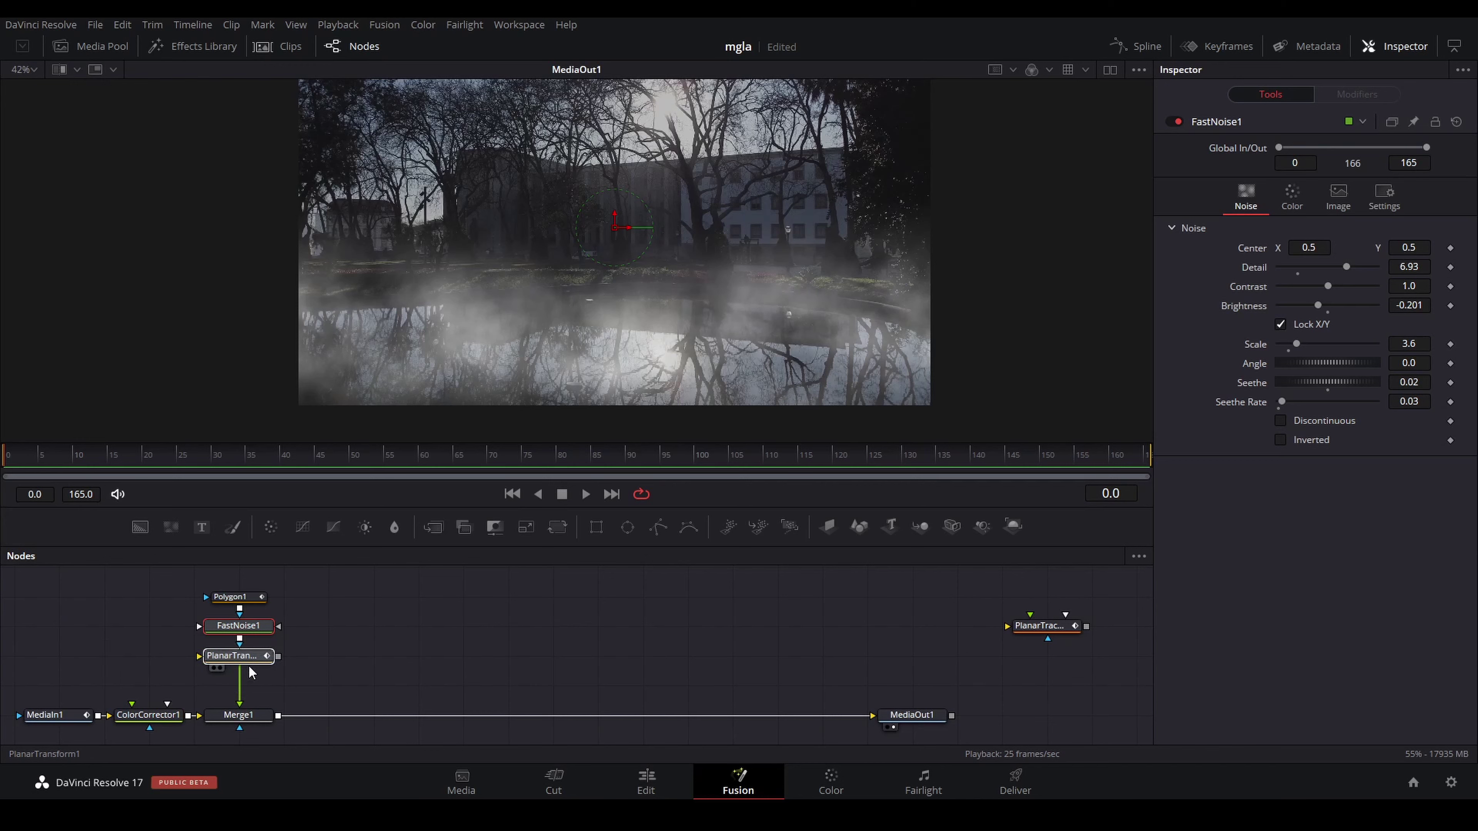
drag(248, 666, 249, 694)
key(space)
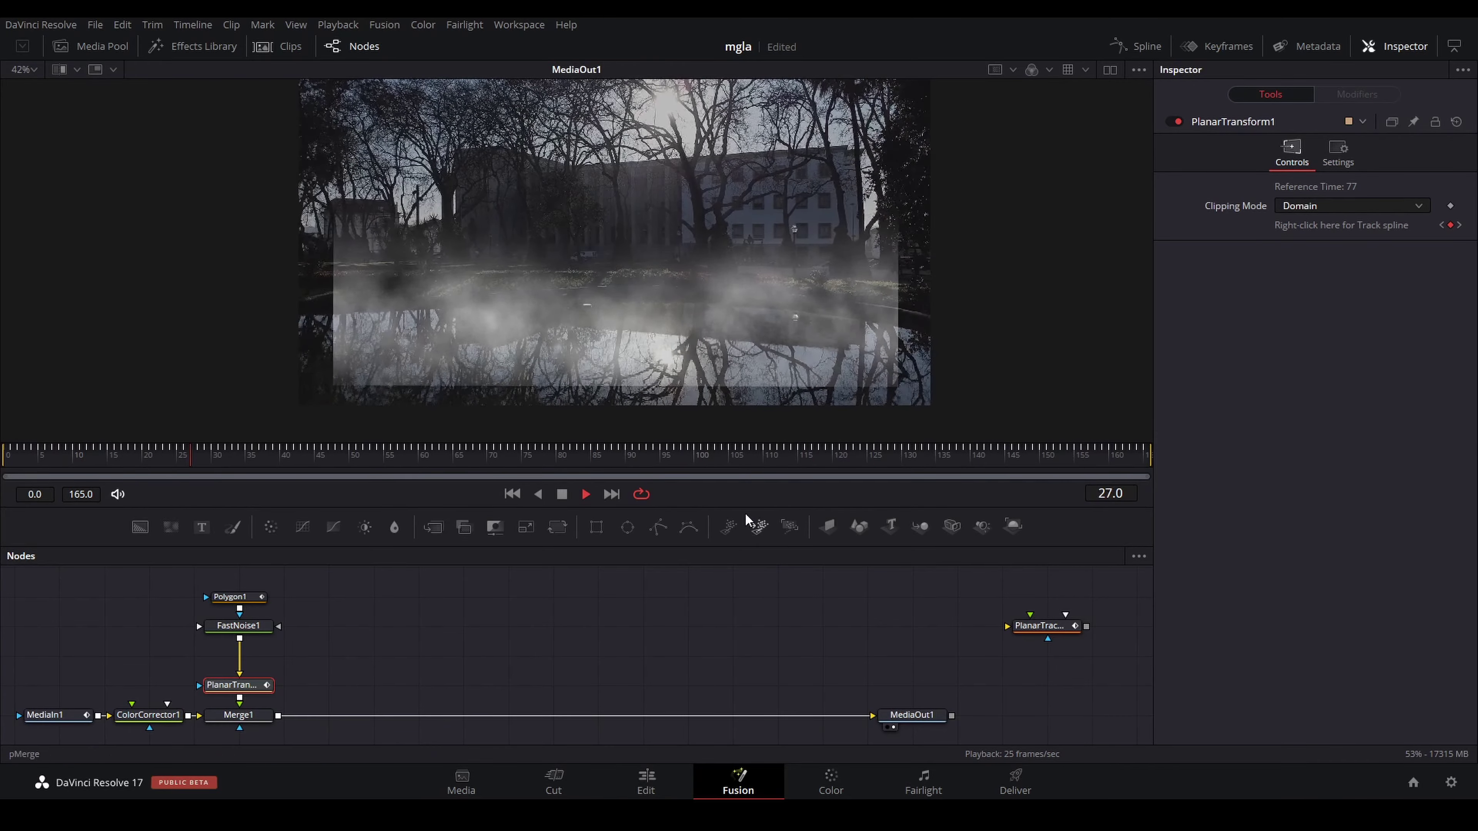
click(343, 460)
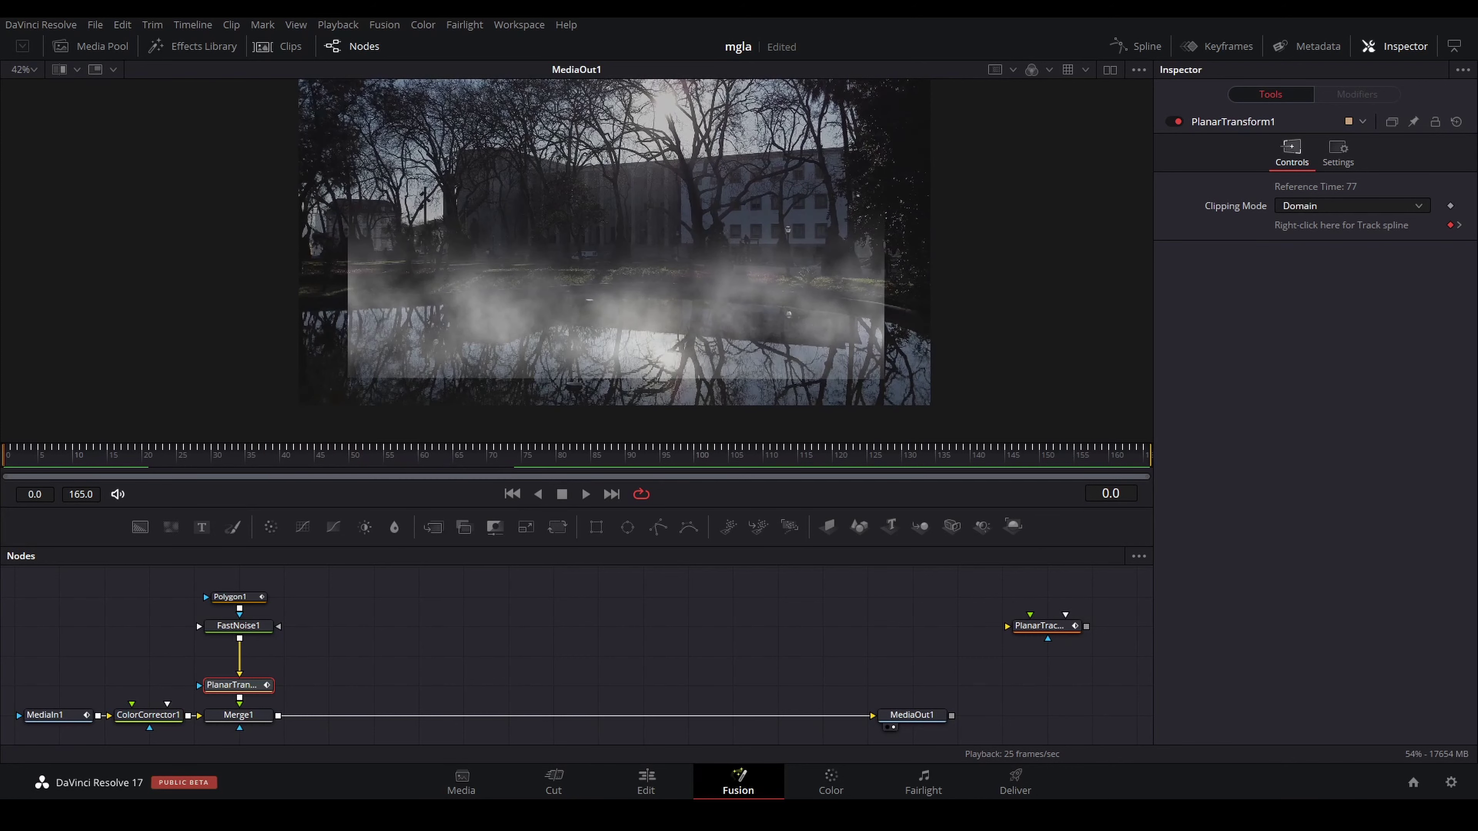
Step: Set Merge1's Size to 1.25 to enlarge the fog, then preview and stop at frame 85
click(238, 715)
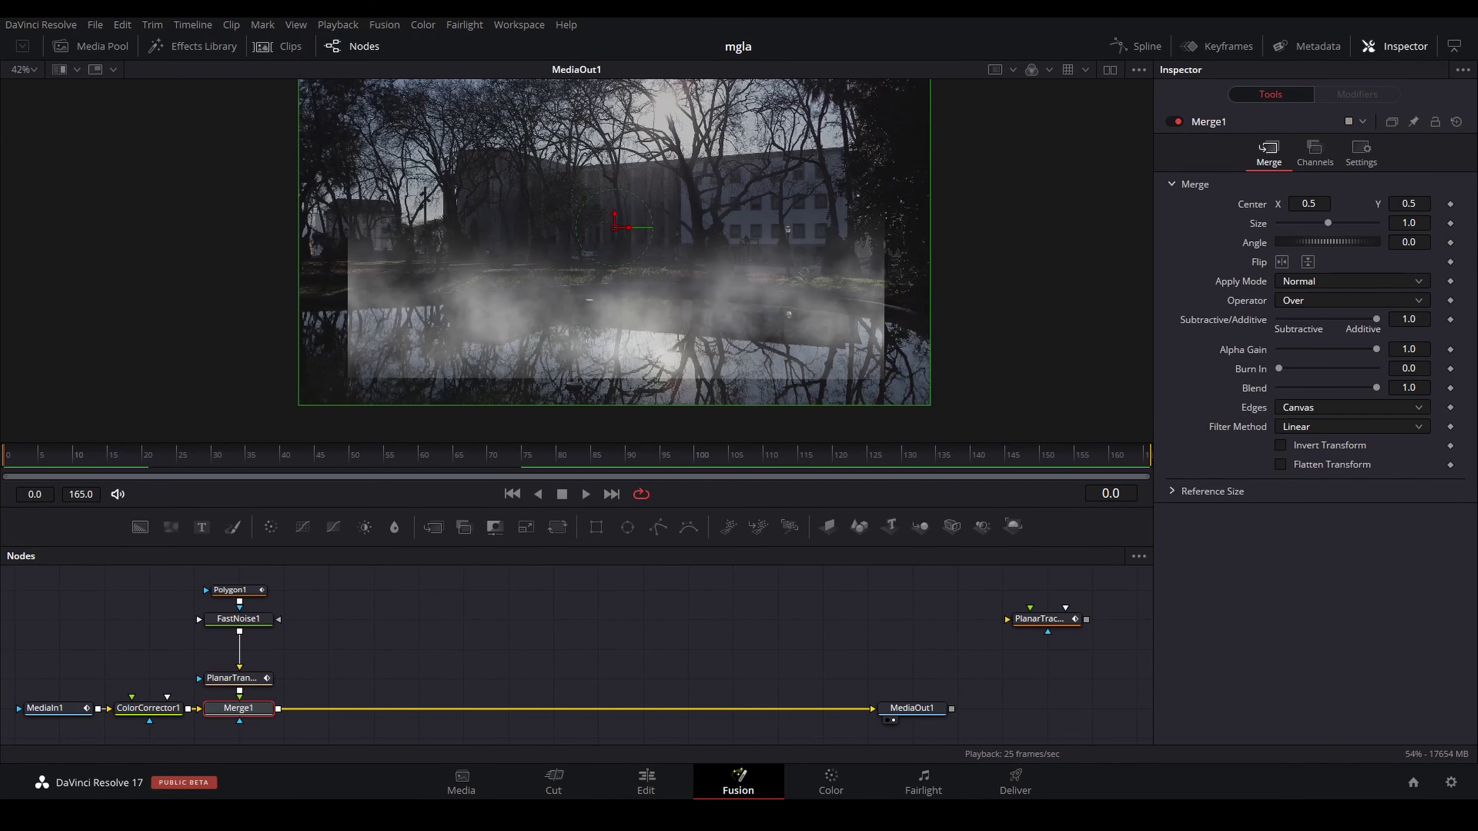
drag(1328, 223, 1332, 223)
key(space)
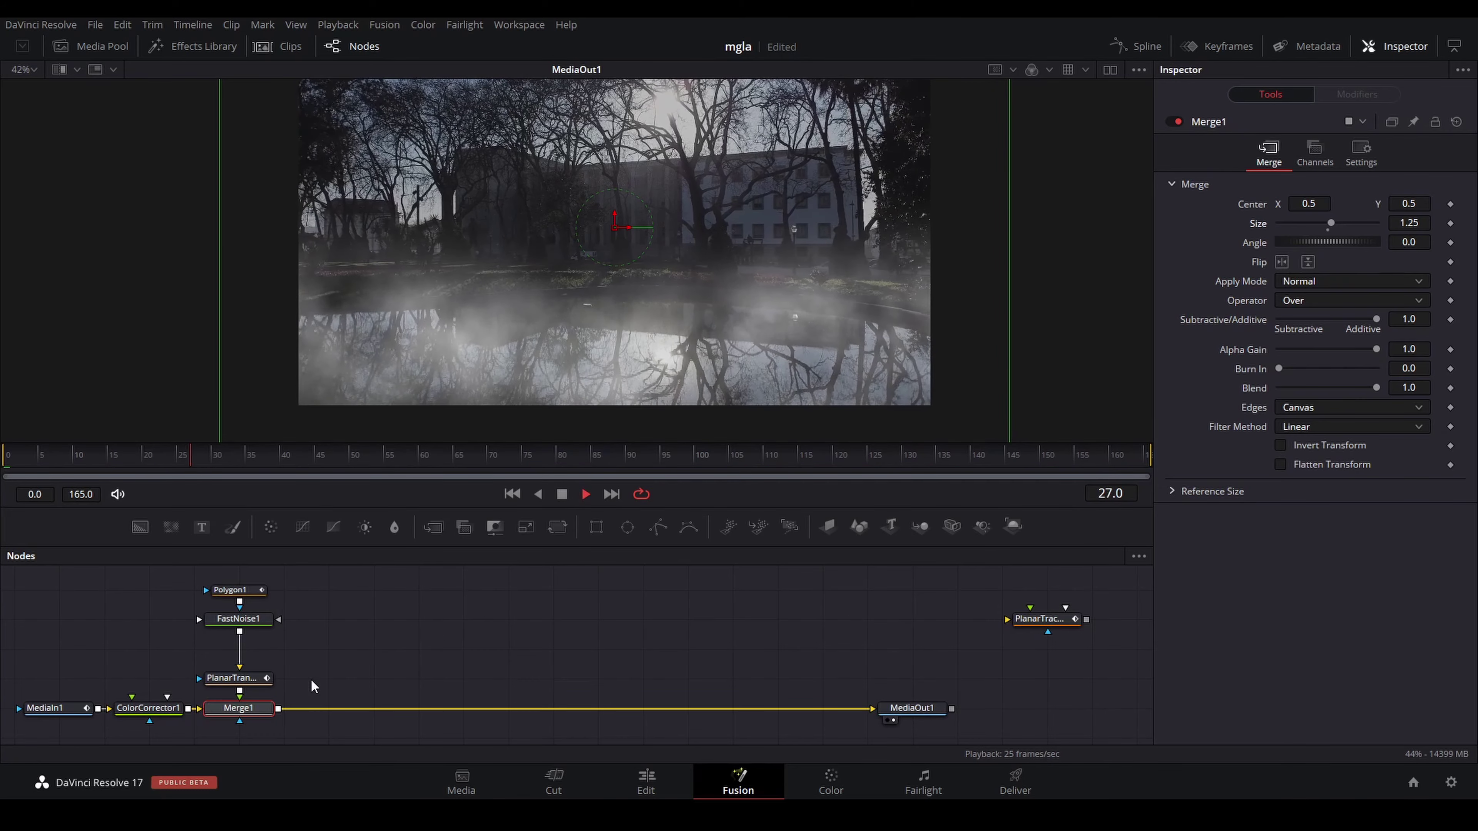
click(447, 653)
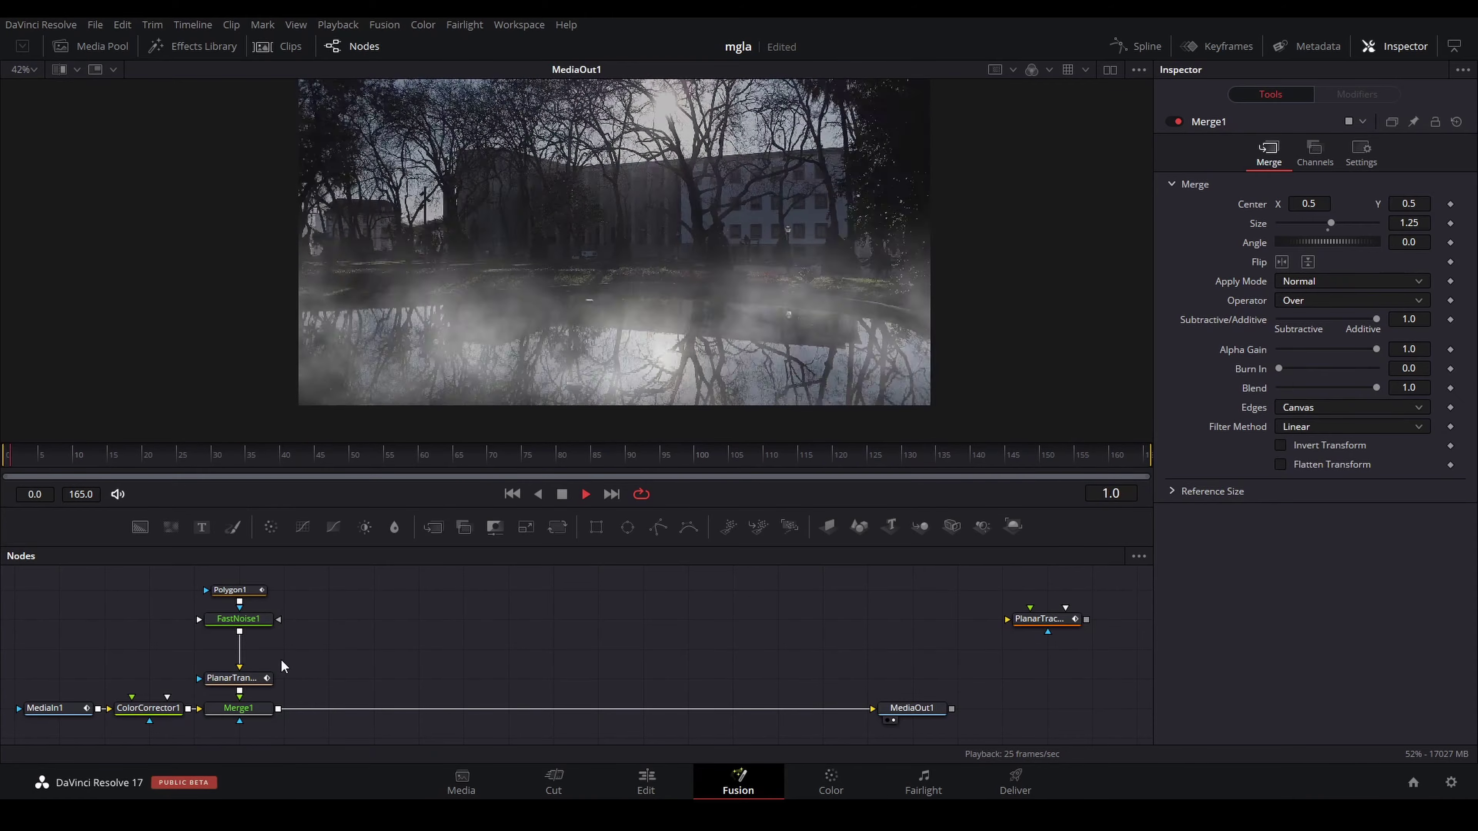
key(space)
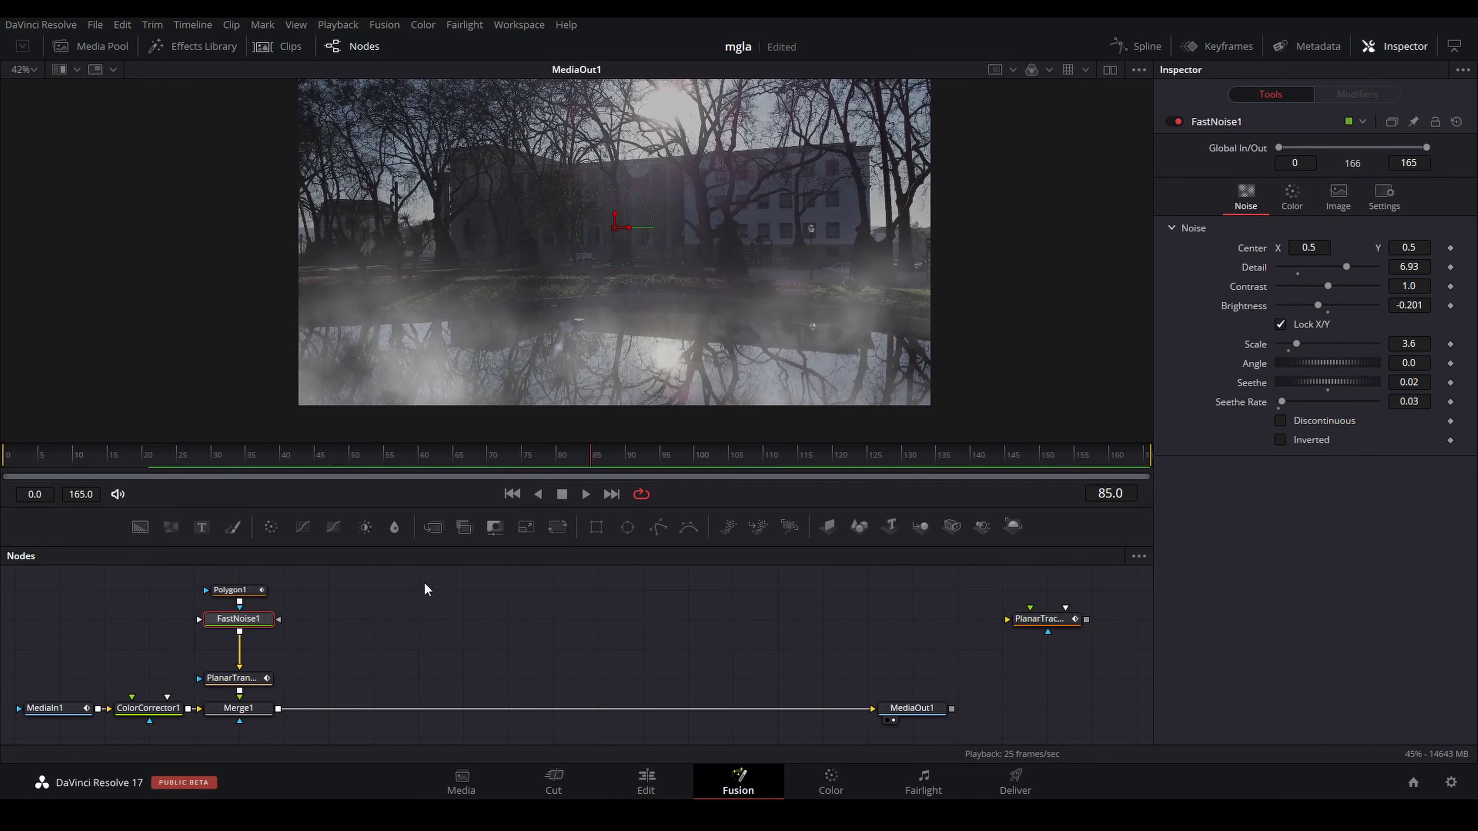
Step: Try different FastNoise1 Center X positions, starting with 0.25, to see how the fog shifts
click(1308, 248)
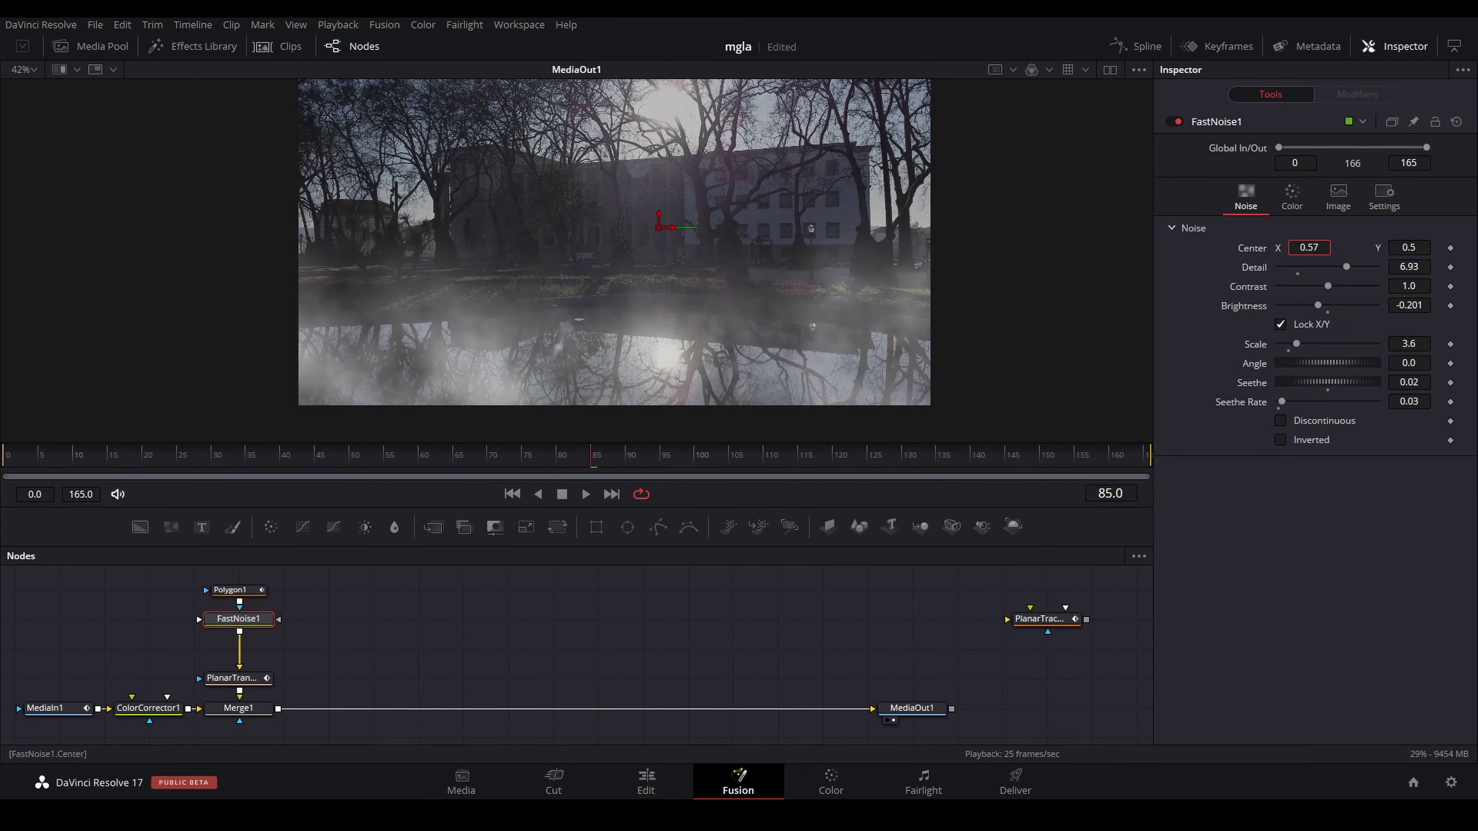
text(0.25)
key(Return)
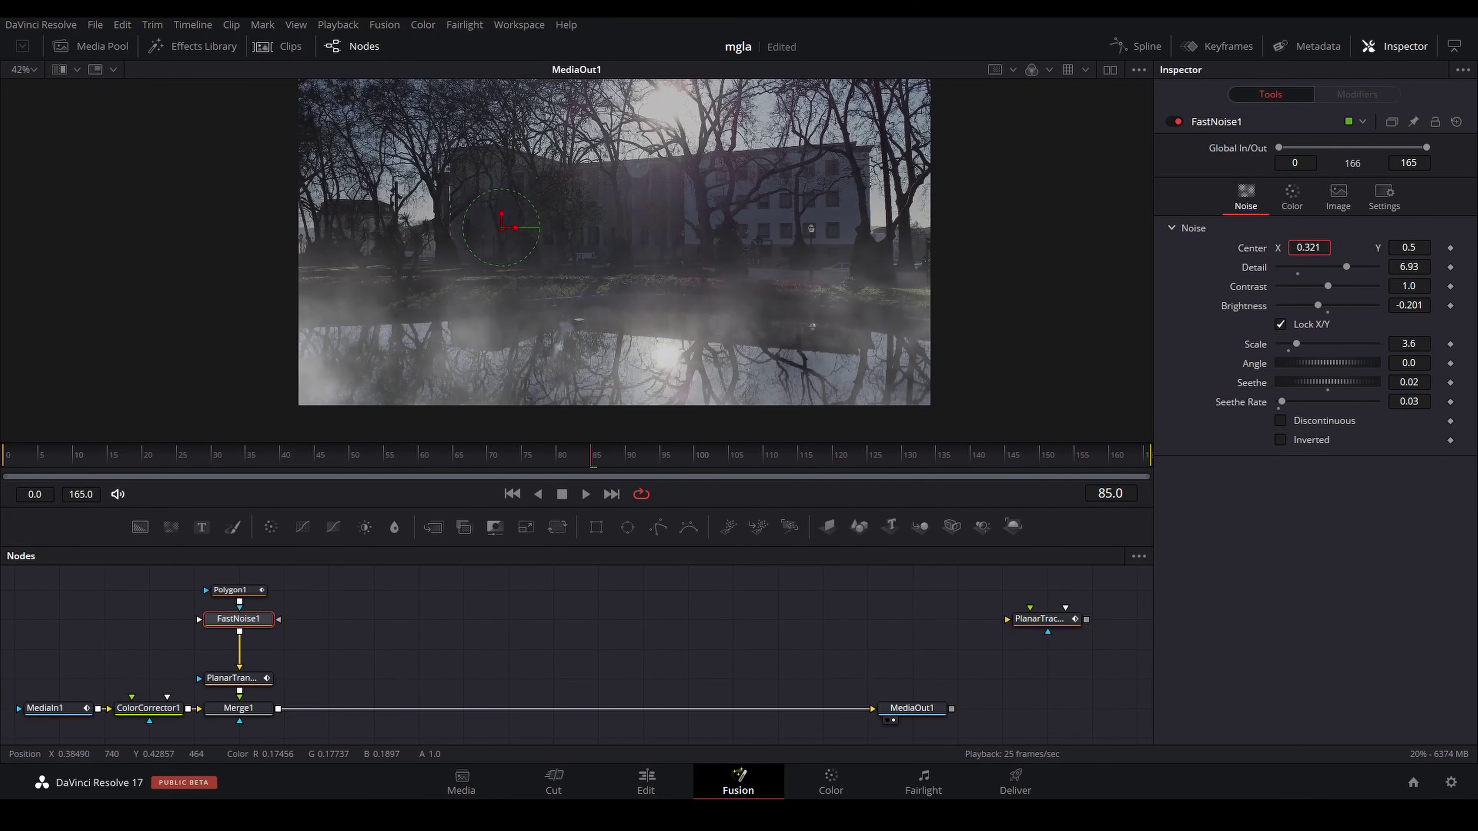
drag(457, 227, 582, 227)
drag(481, 227, 847, 227)
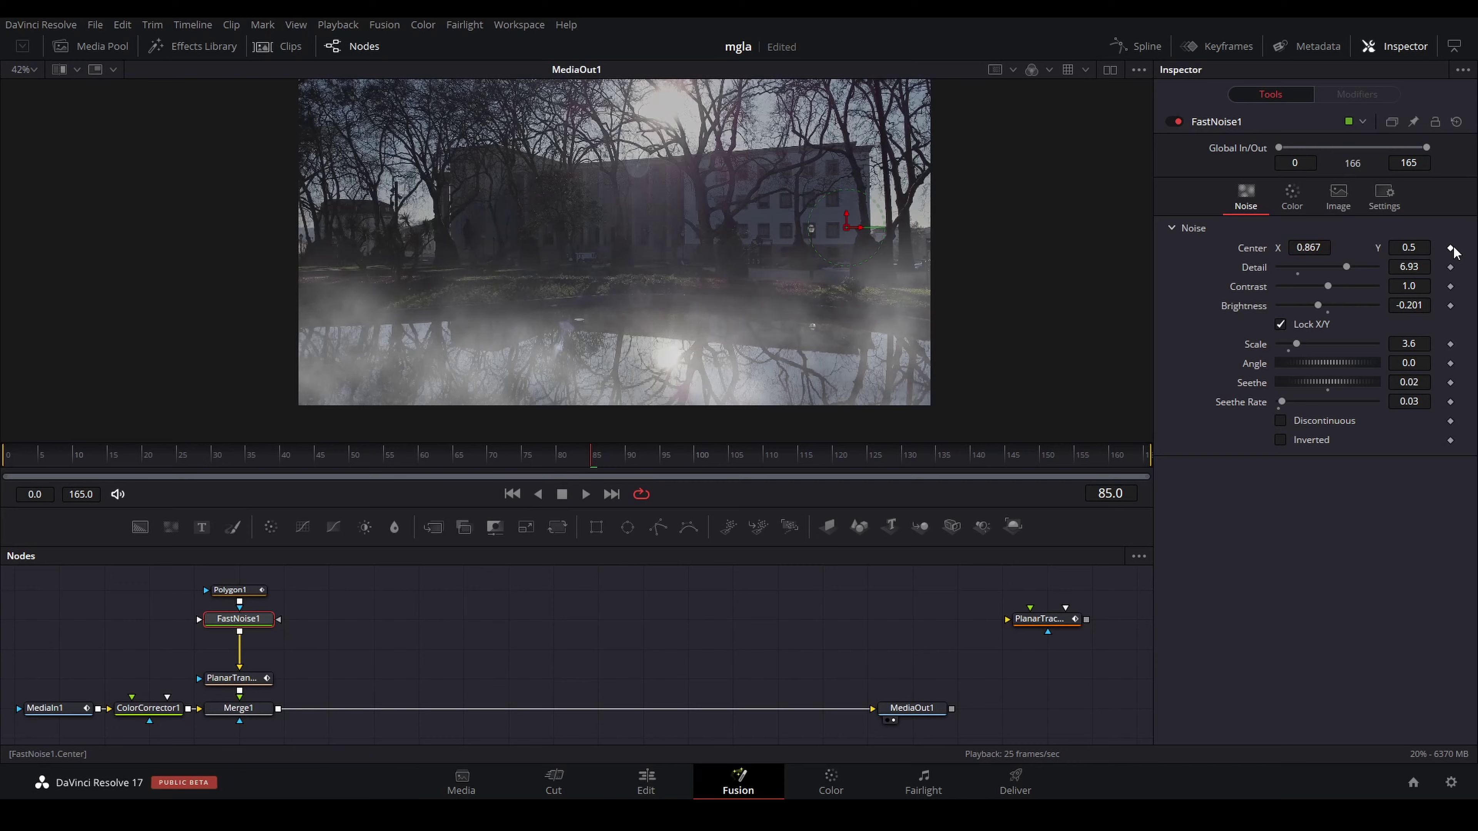
drag(1309, 248, 1252, 247)
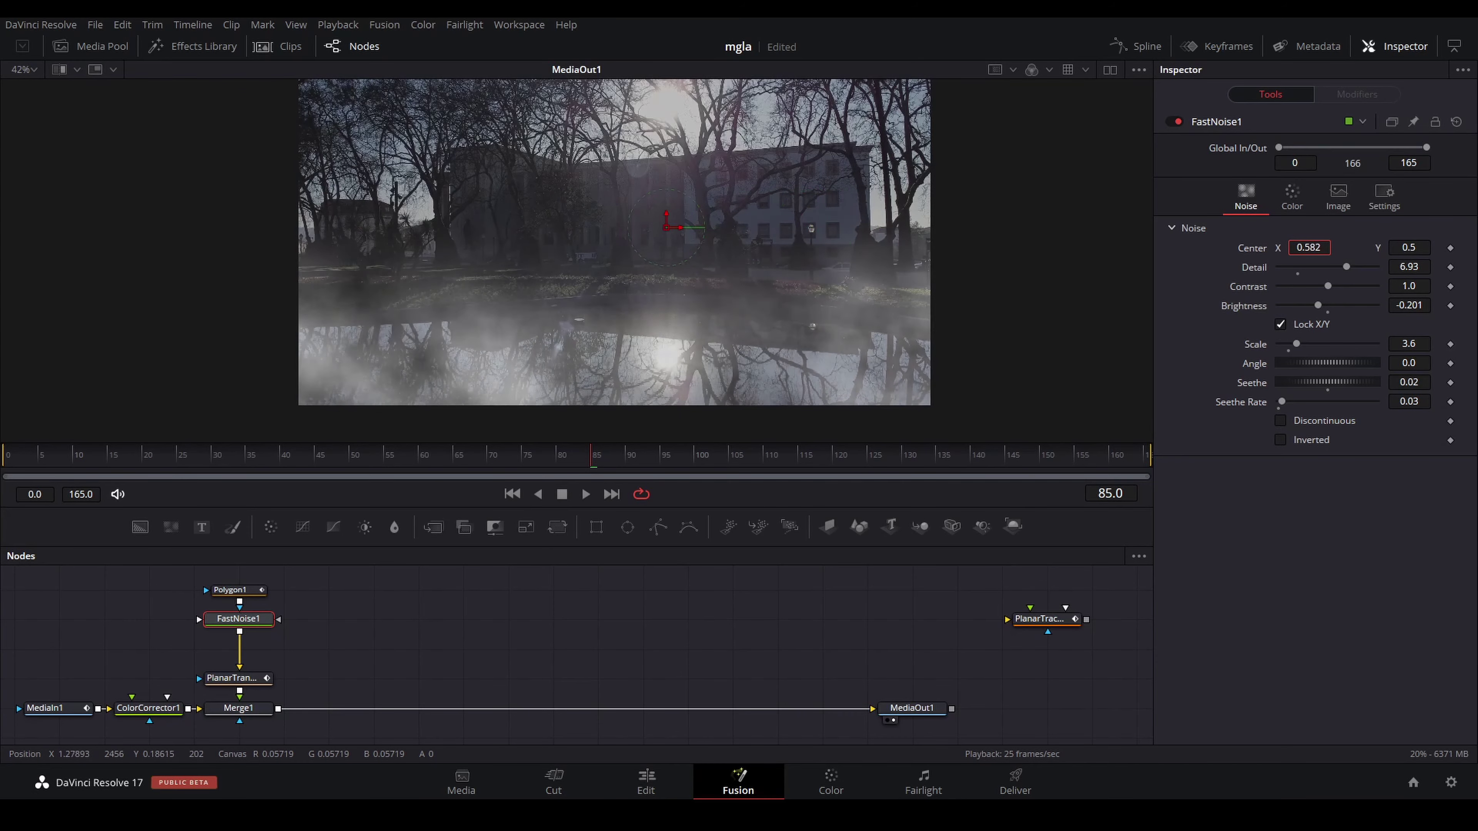
Step: Drive Center X with the expression time/1000 and scrub the timeline back to frame 85
text(=)
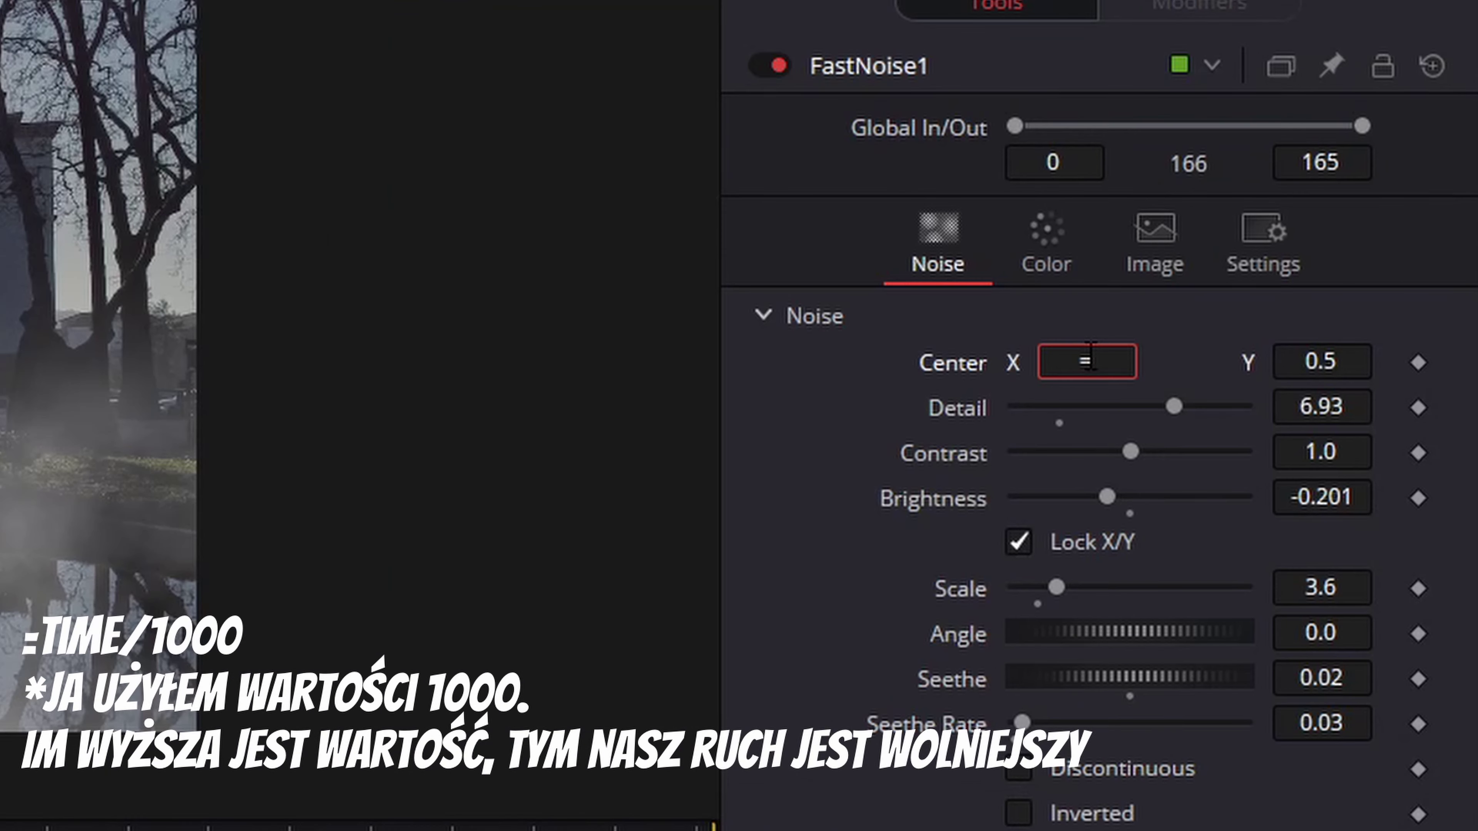
text(me/)
text(1000)
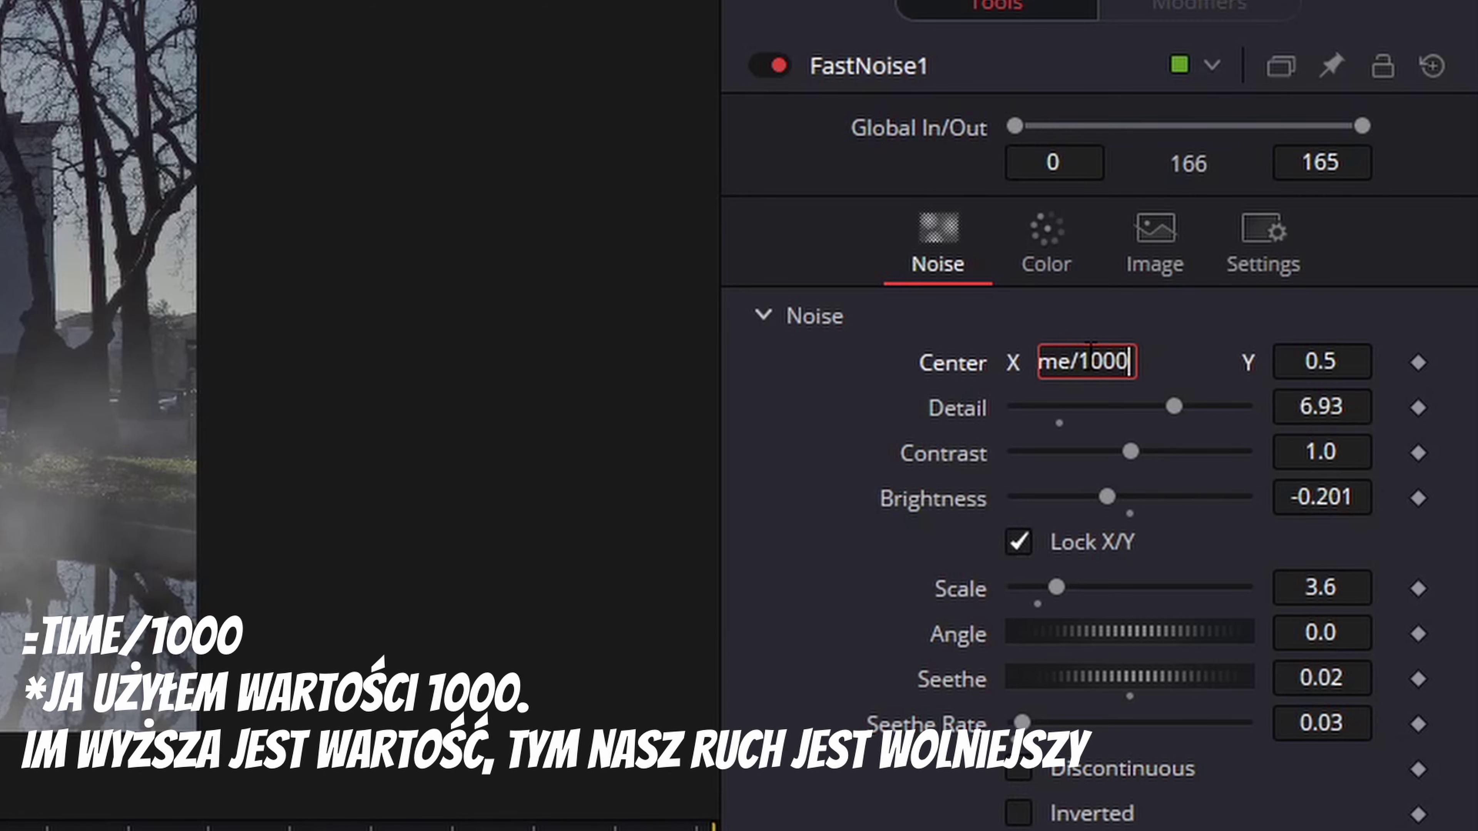
key(Tab)
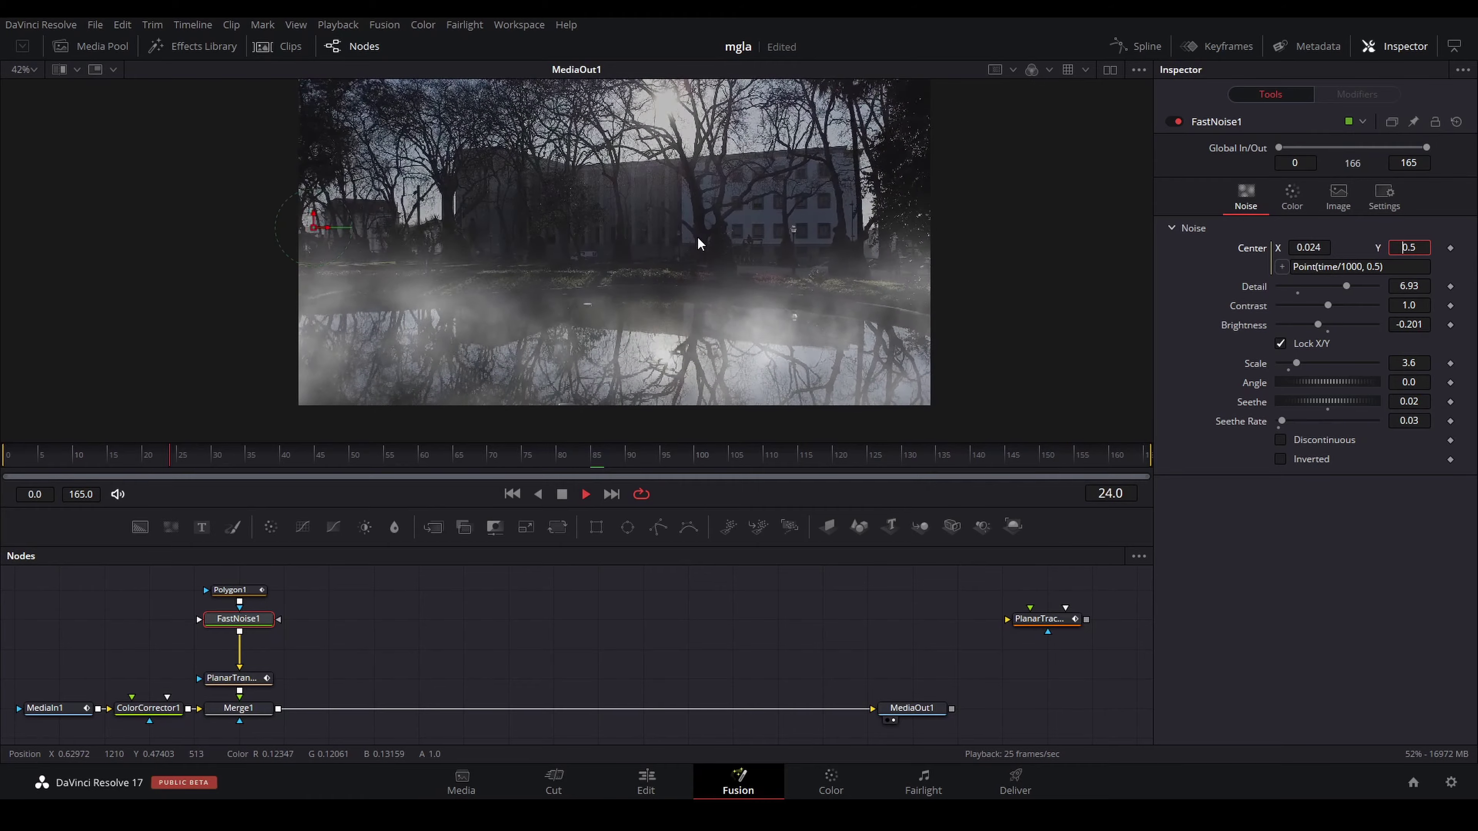
key(space)
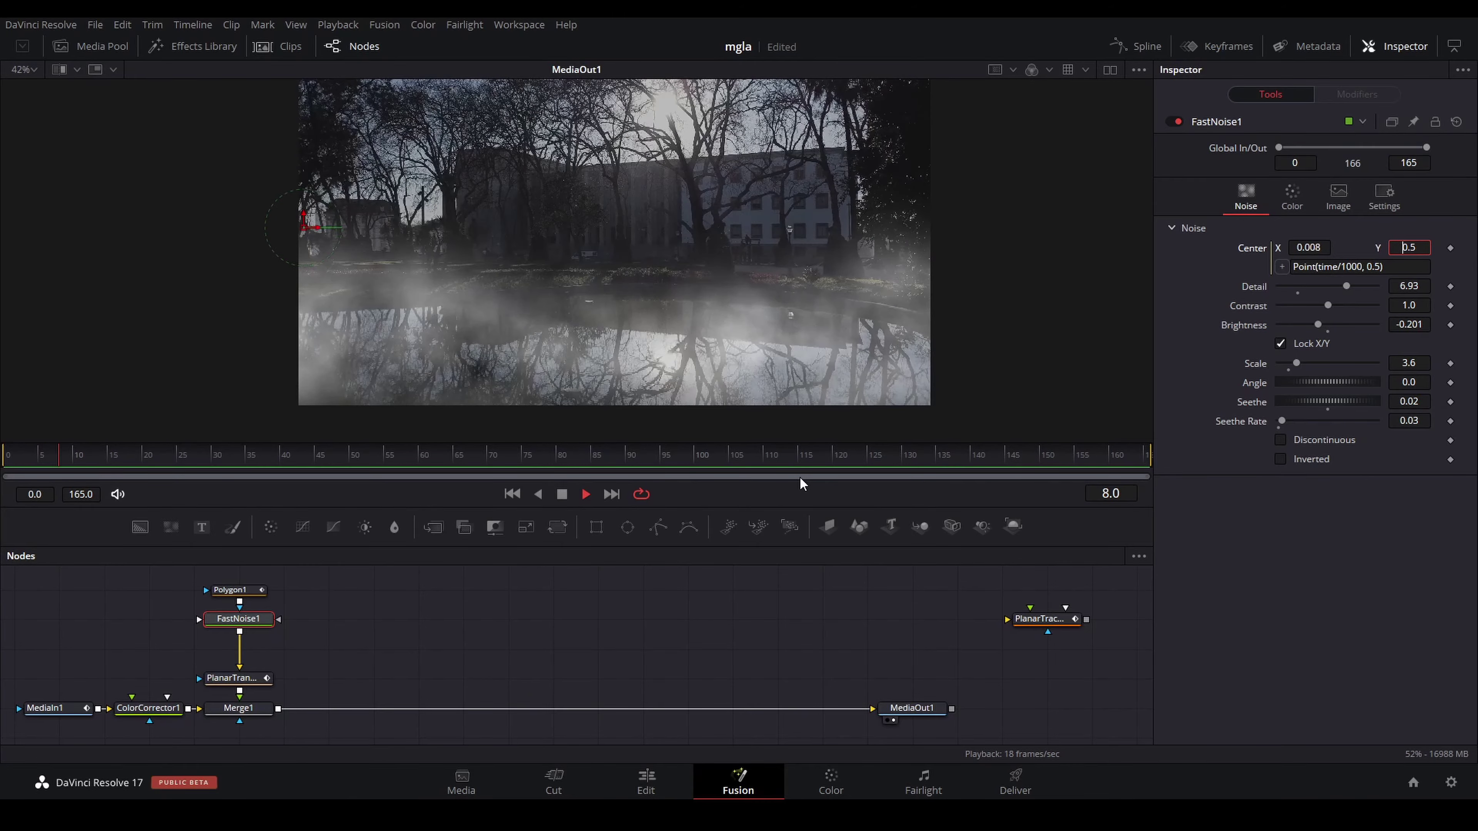
click(617, 463)
drag(624, 460, 597, 463)
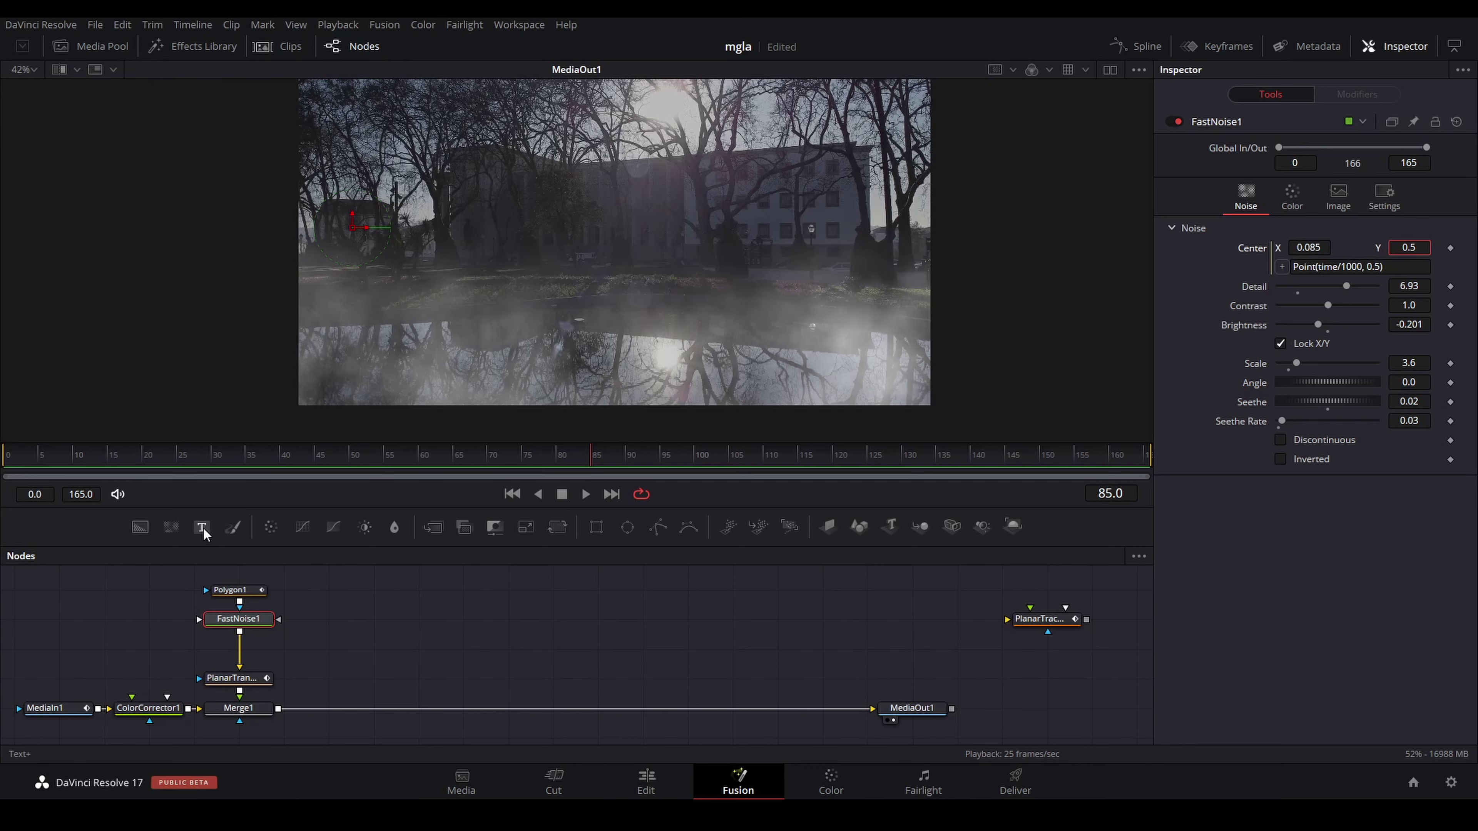
Step: Add a Text+ node merged into the output and type the title 'Ale mgła'
mouse_move(508, 615)
mouse_down()
mouse_move(463, 618)
mouse_move(282, 709)
mouse_up()
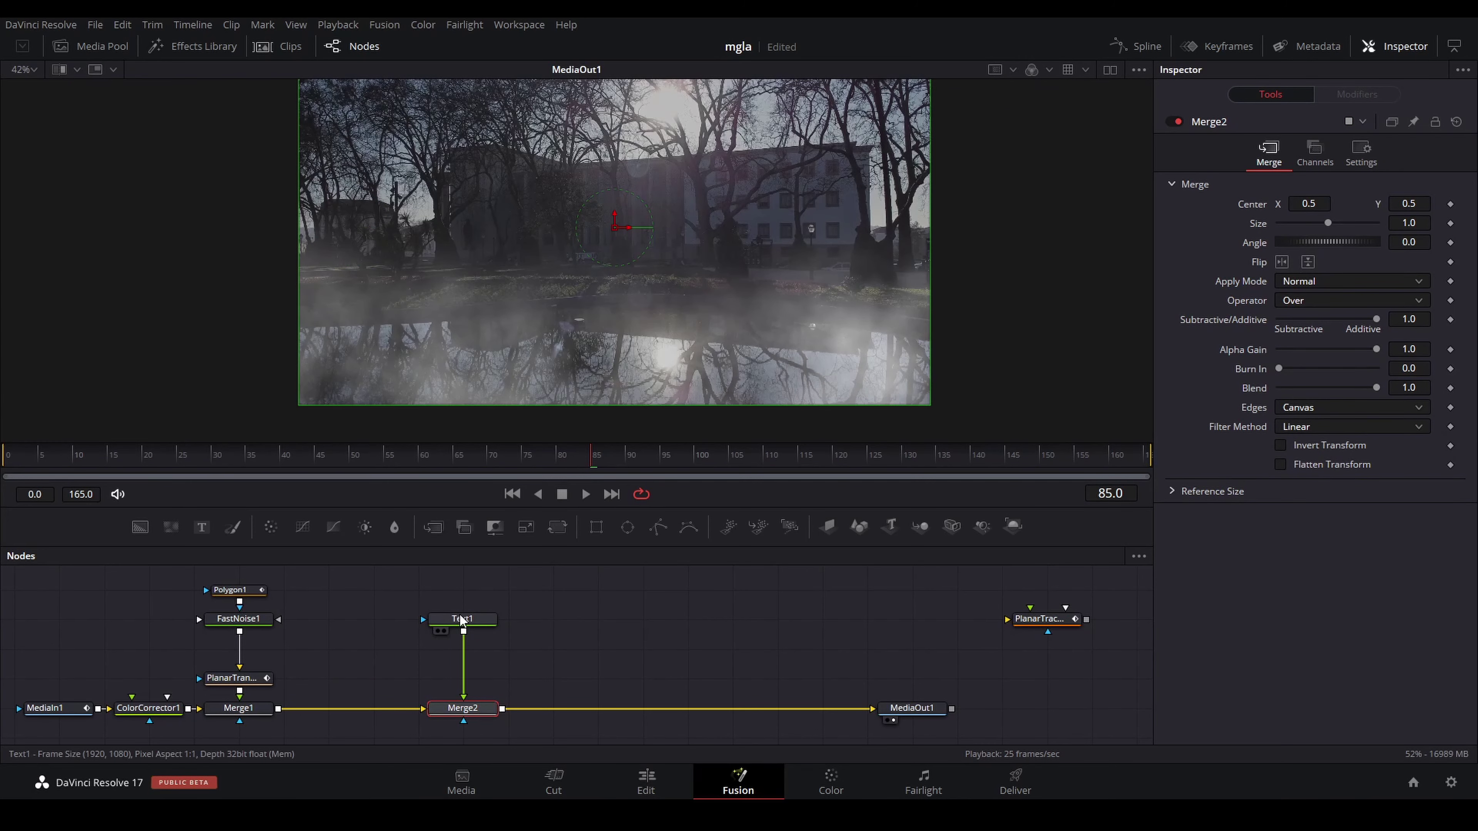
drag(460, 624, 460, 595)
click(1262, 268)
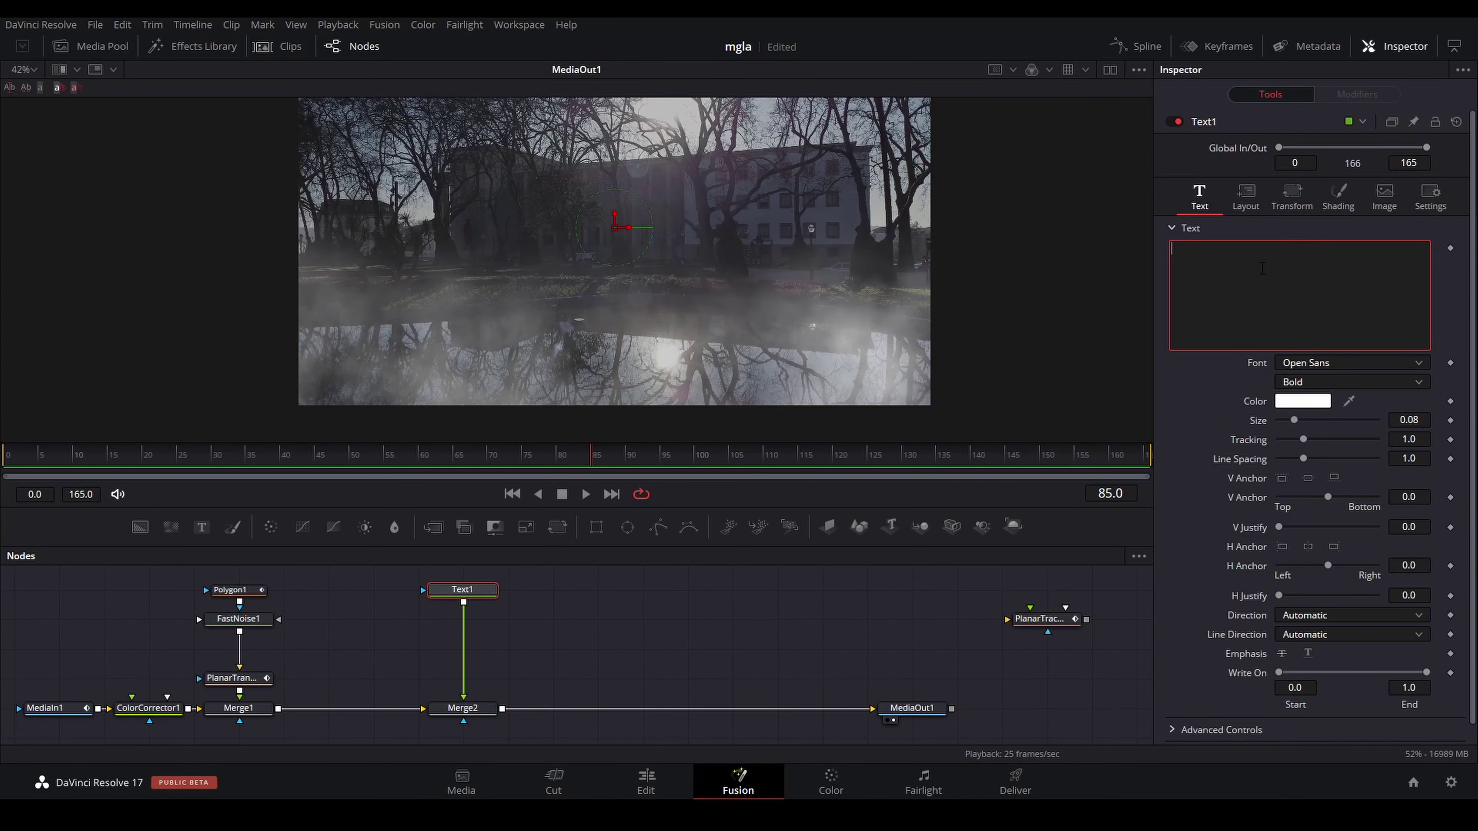
text(Ale mg)
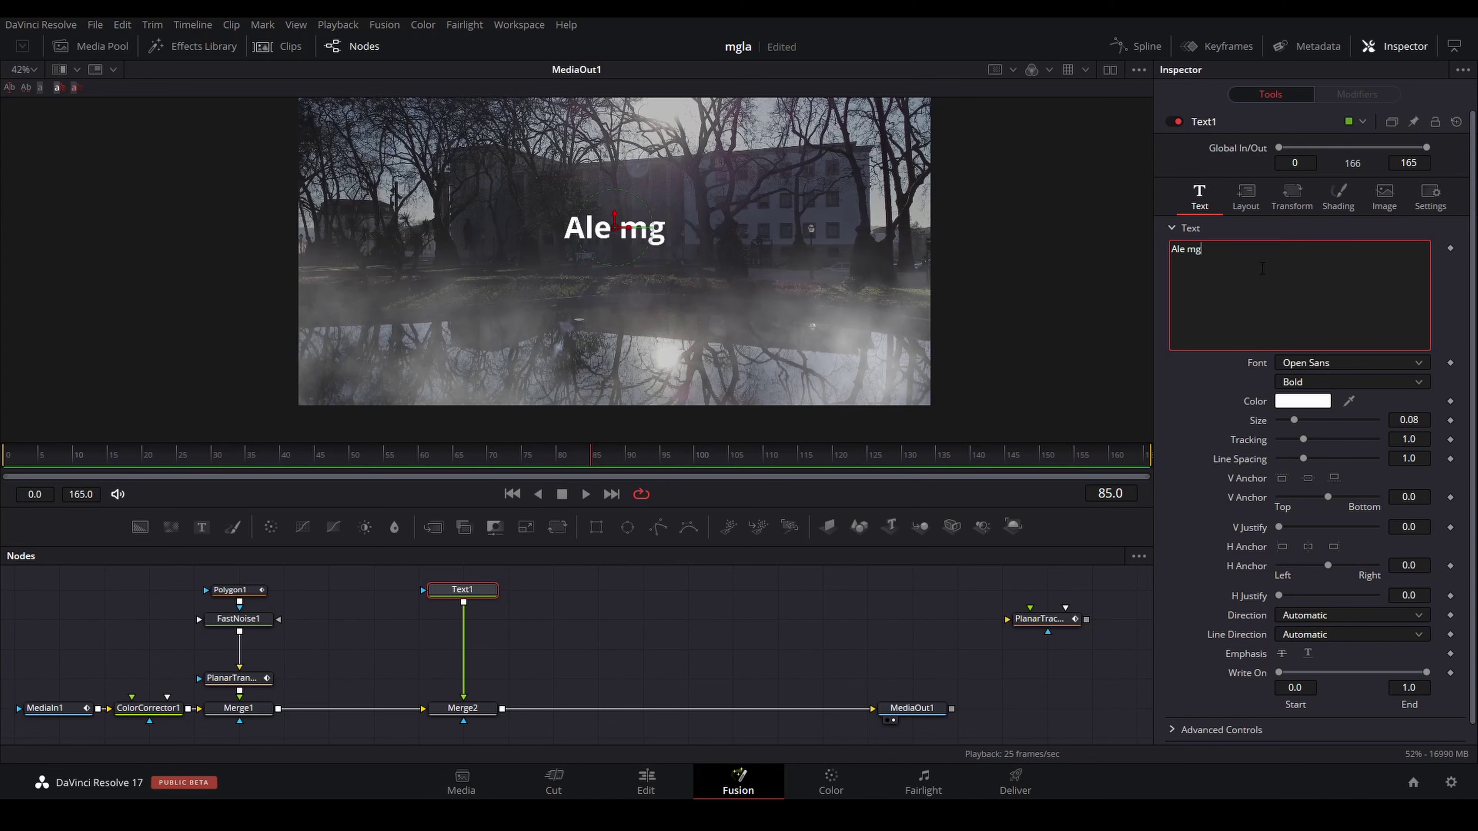
text(ła)
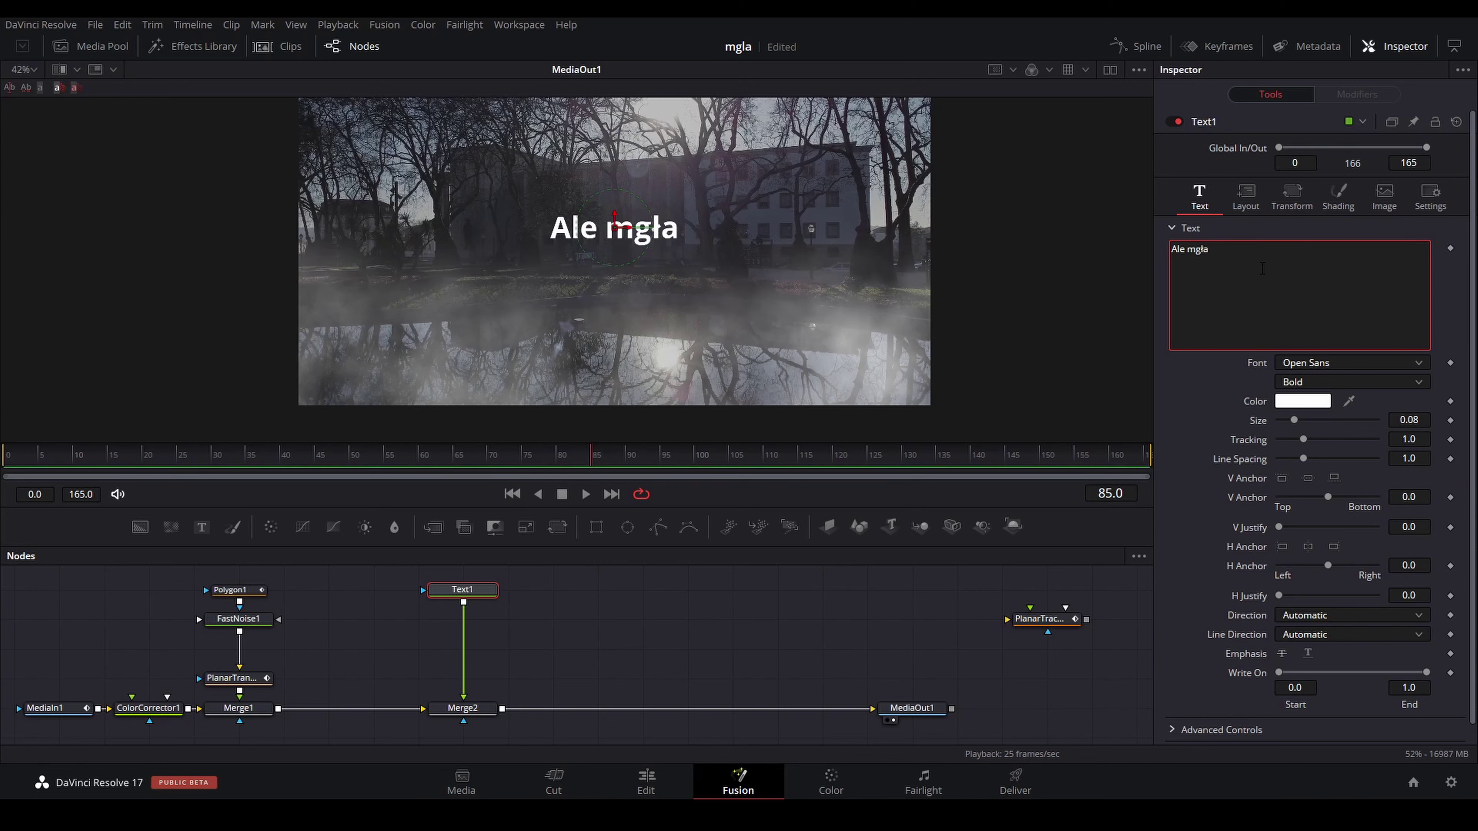
Step: Set the title font to Bangers with Size 0.1339 and preview the comp
click(1292, 363)
scroll(1318, 495, up, 10)
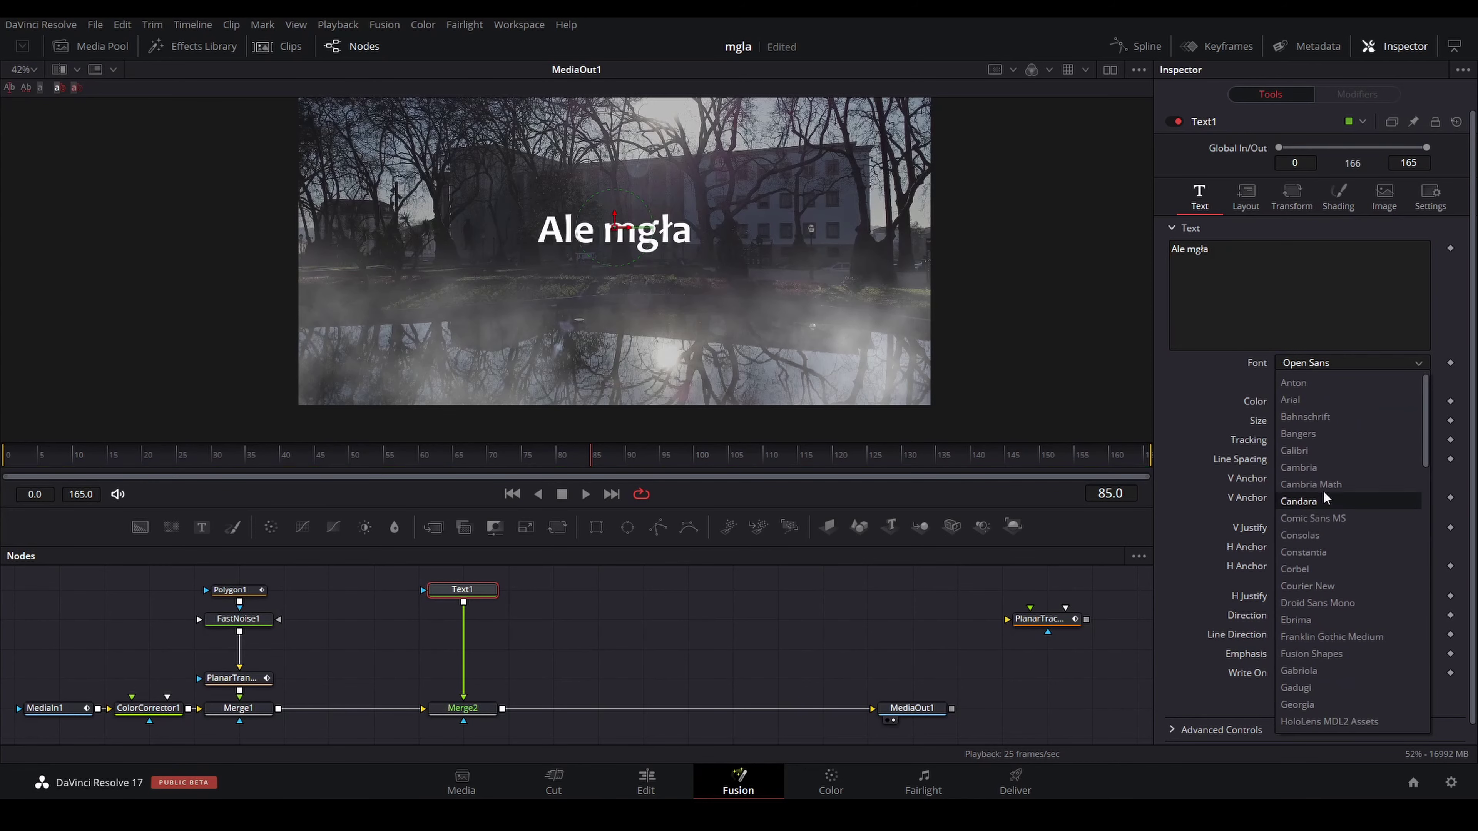
click(1319, 435)
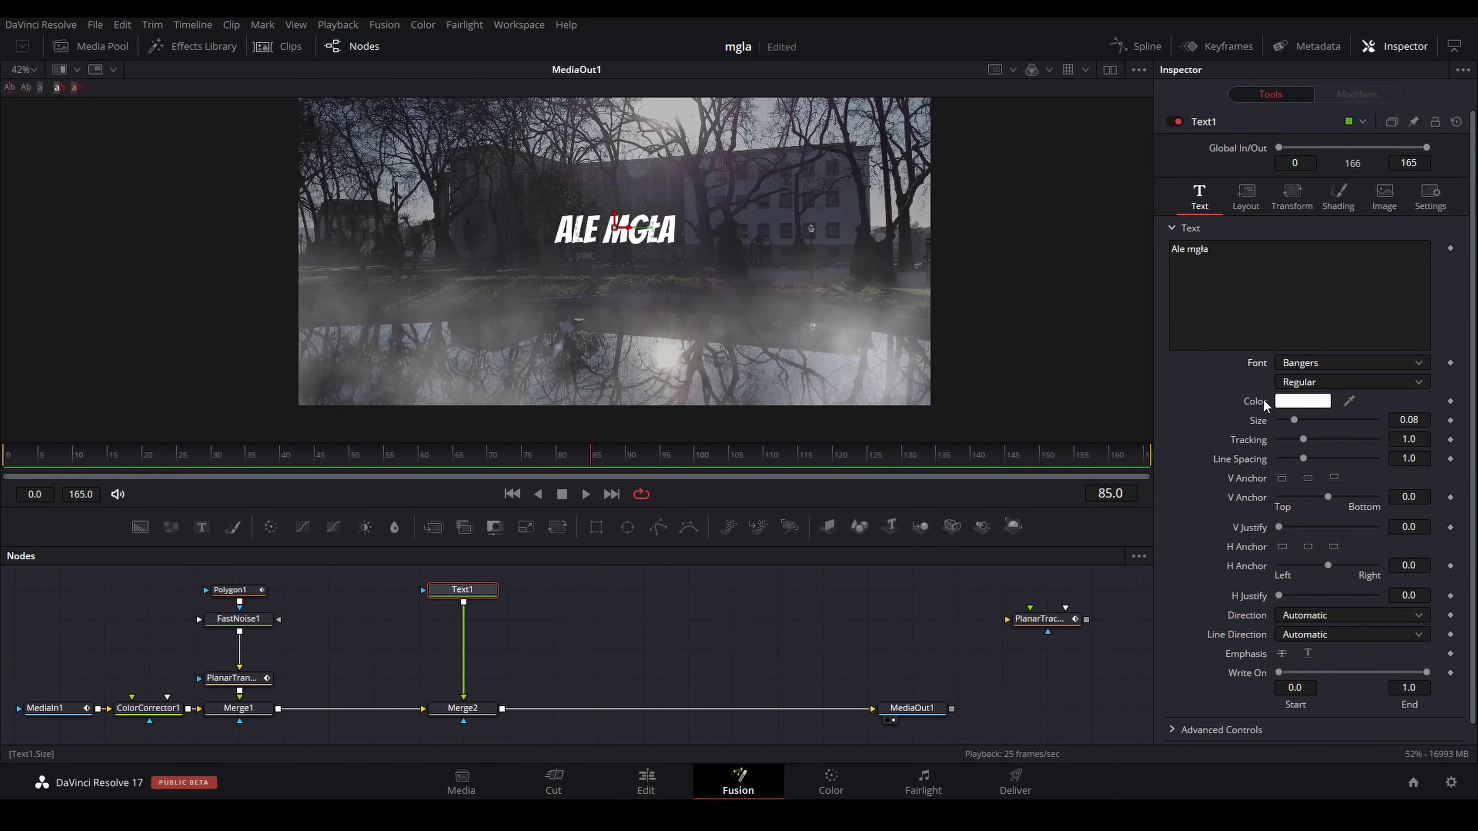
drag(1304, 424, 1307, 420)
key(space)
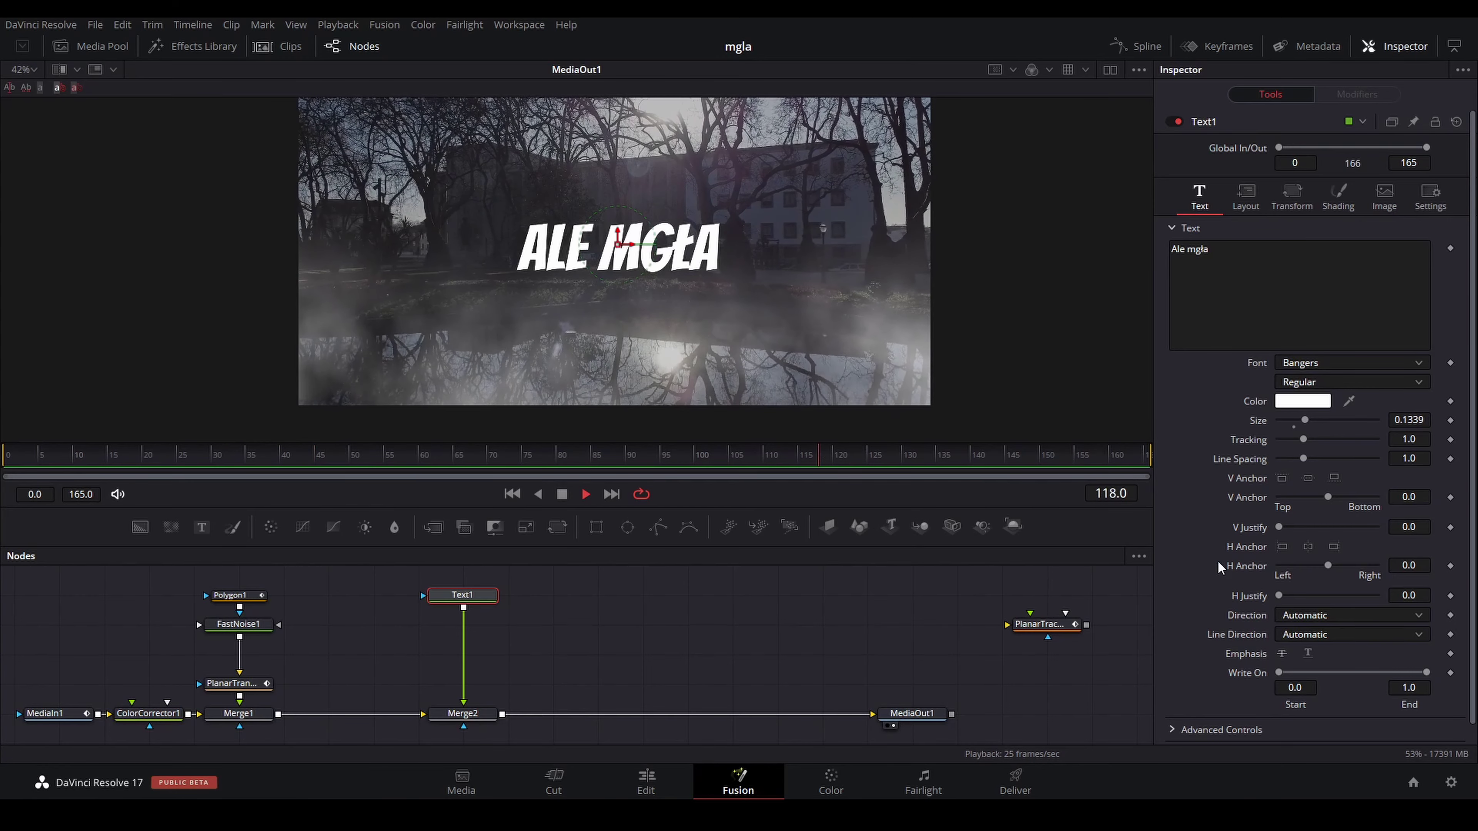
click(231, 684)
key(space)
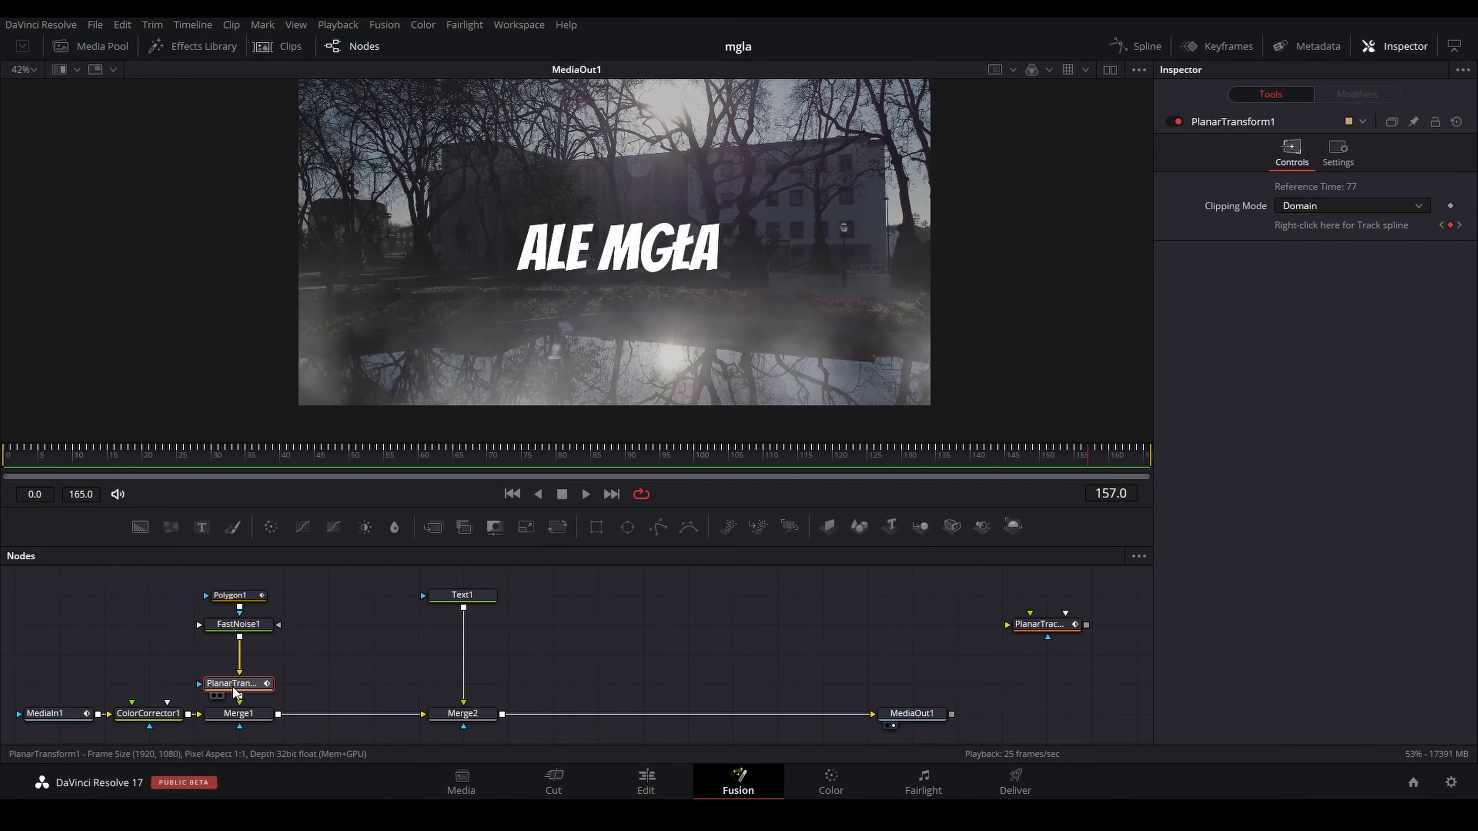
Step: Paste a copy of PlanarTransform1 and insert it between Text1 and Merge2
click(545, 656)
key(ctrl+v)
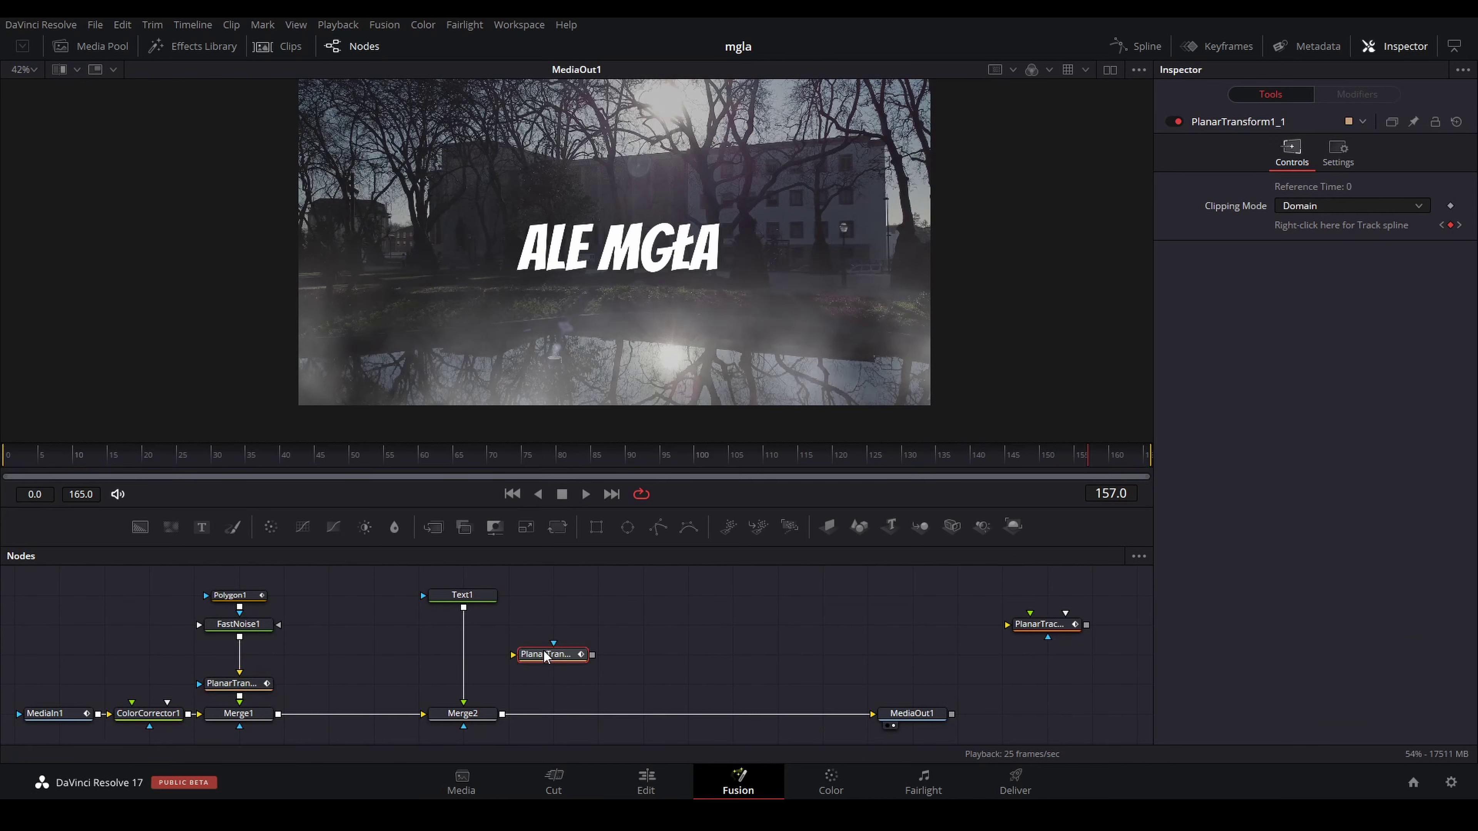
drag(553, 655, 464, 672)
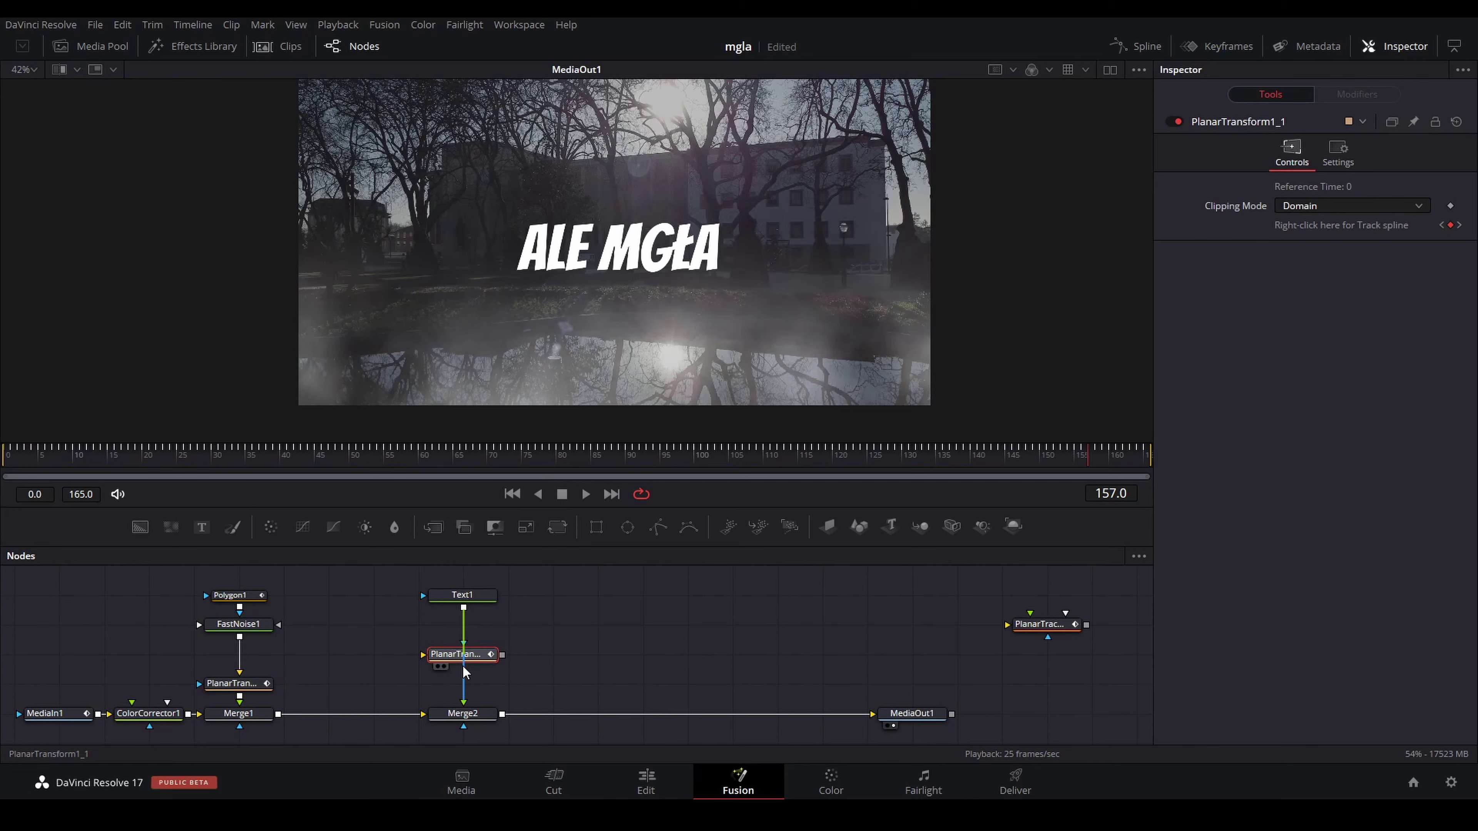